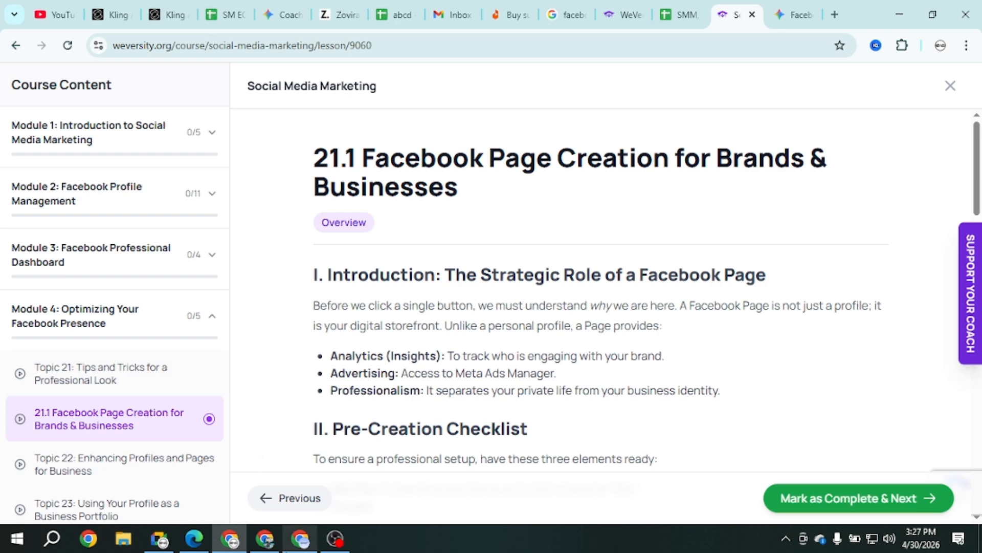
Switch to the browser window with Facebook and open the Pages section from the expanded list of shortcuts
left_click(265, 538)
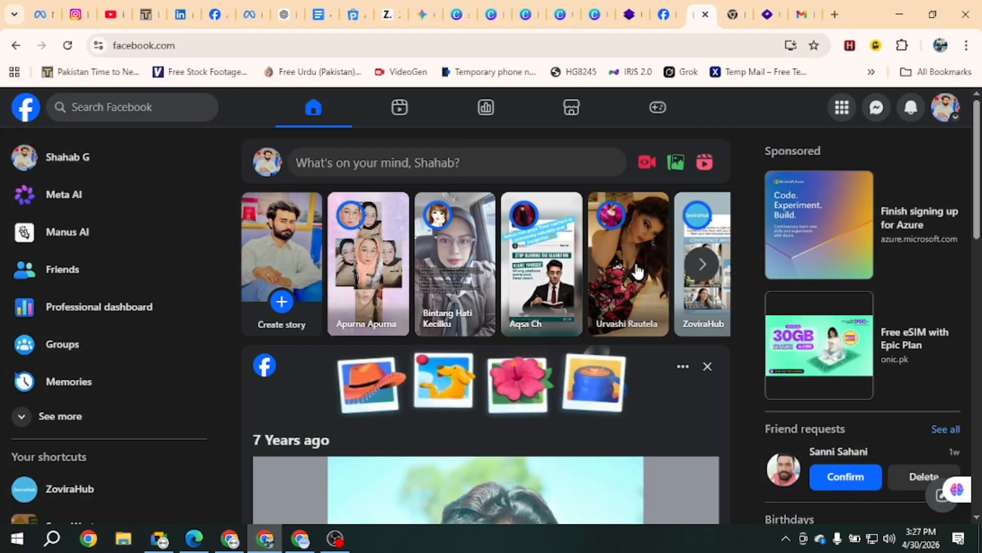
left_click(945, 107)
scroll(806, 340, "down", 1)
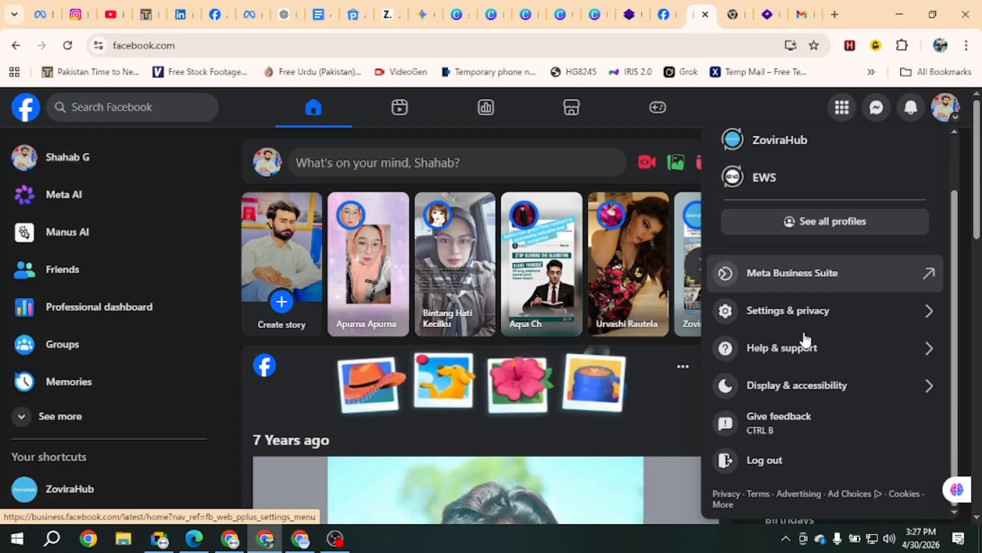
scroll(105, 315, "down", 2)
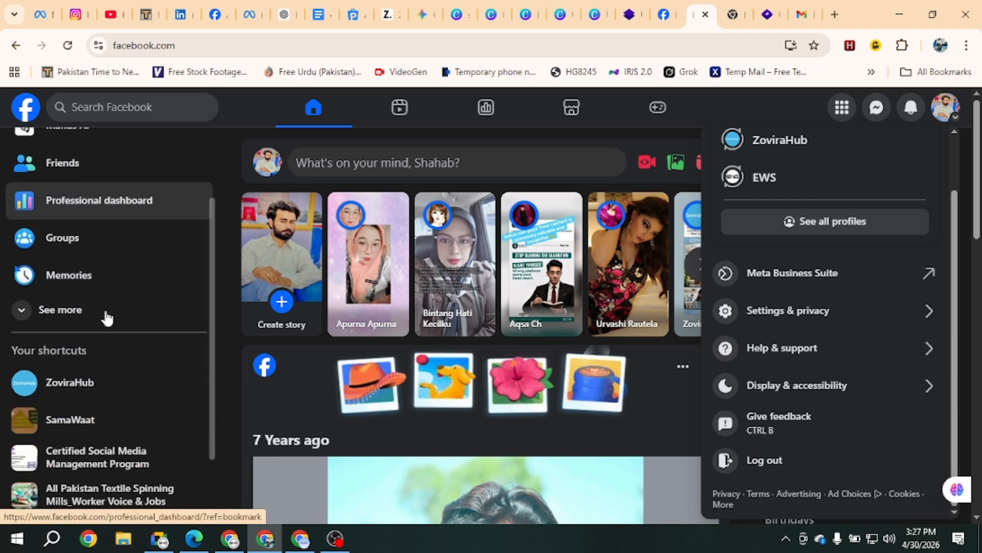
left_click(72, 309)
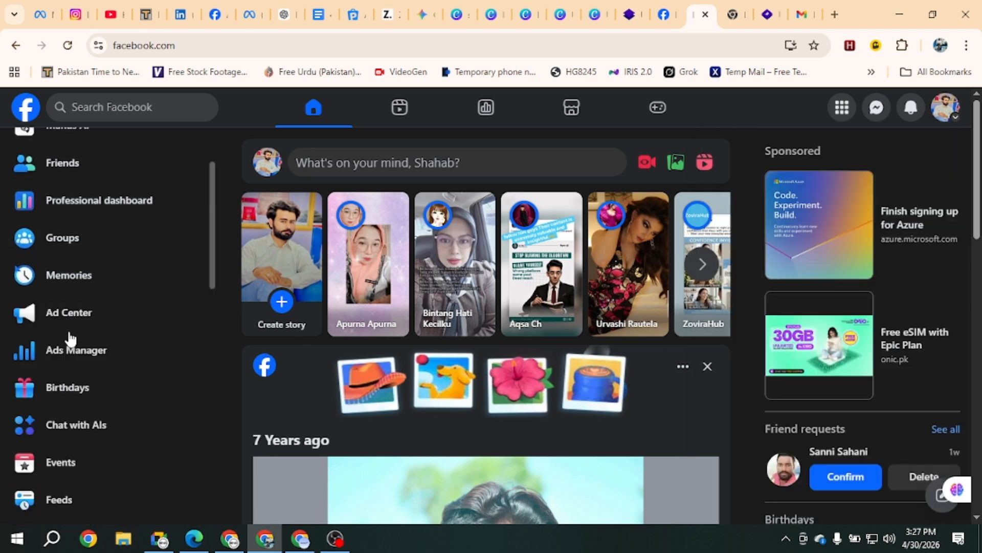
scroll(61, 412, "down", 2)
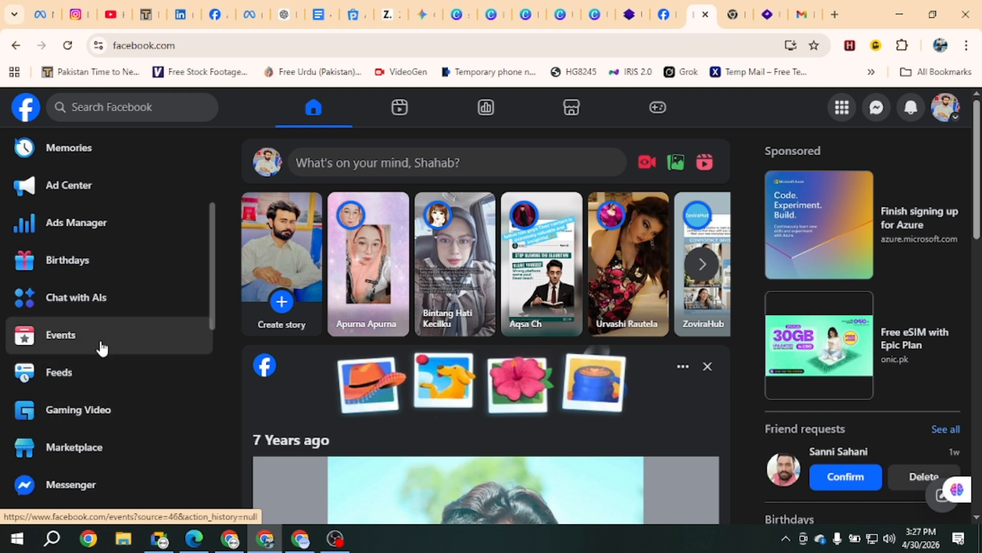
scroll(103, 348, "down", 4)
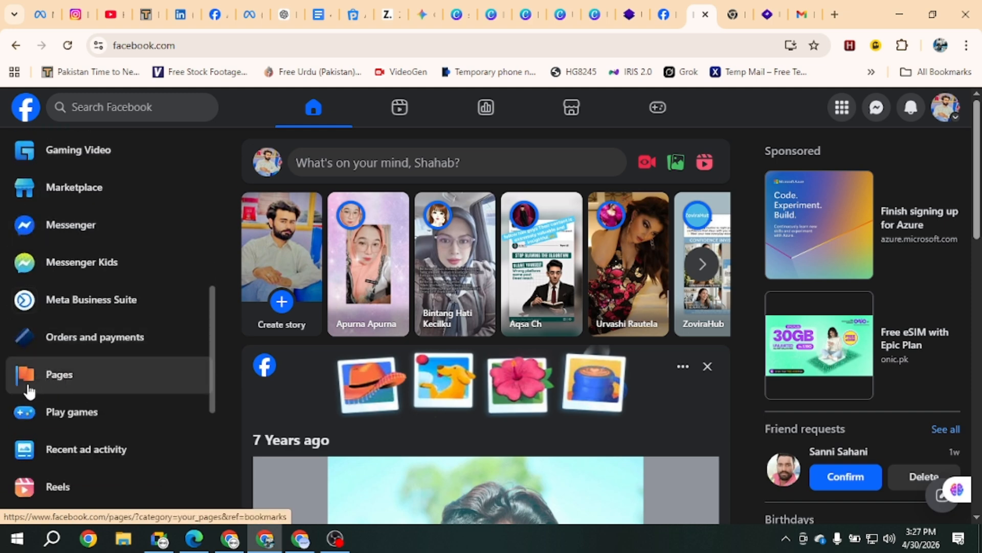
left_click(28, 390)
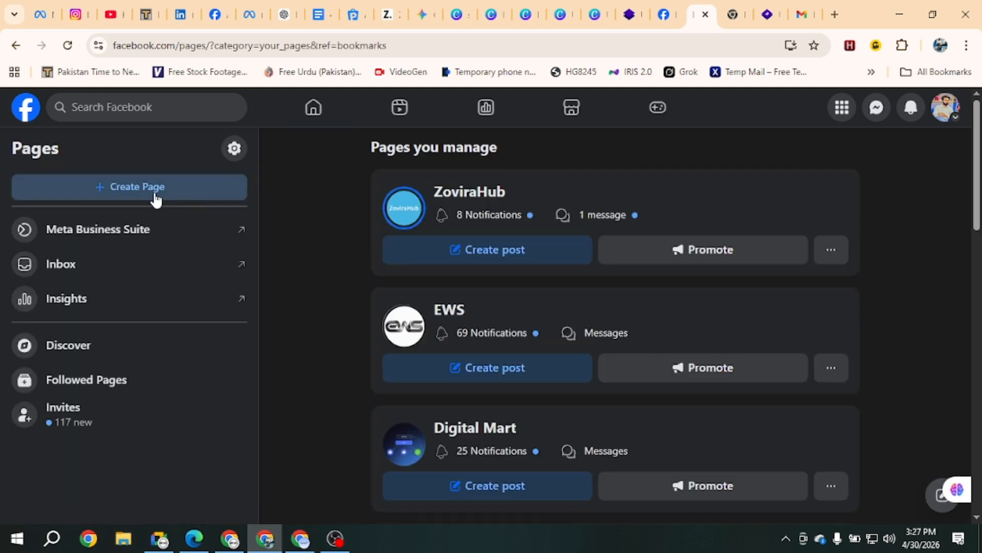
Start creating a new Page and look through the page name, category and bio fields of the form
left_click(155, 194)
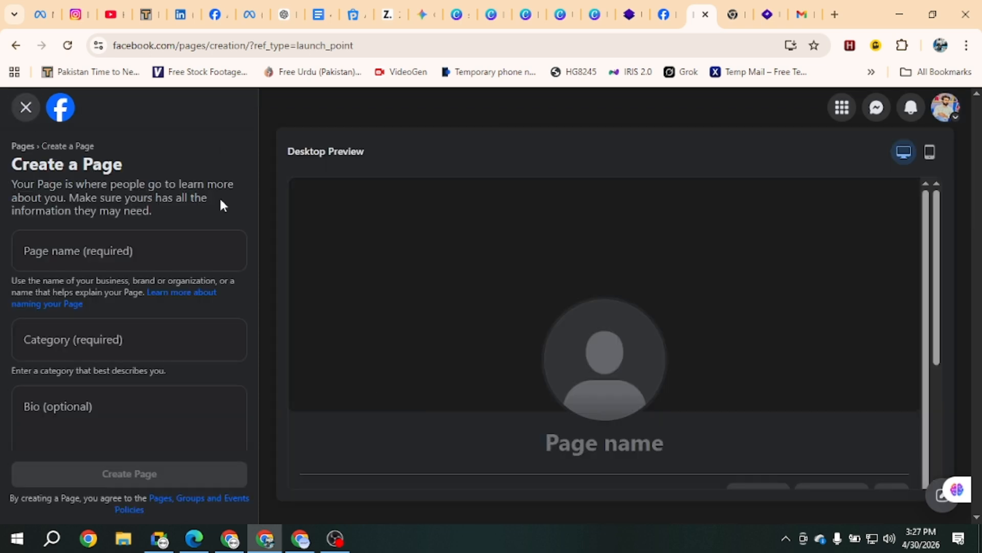
scroll(177, 347, "down", 1)
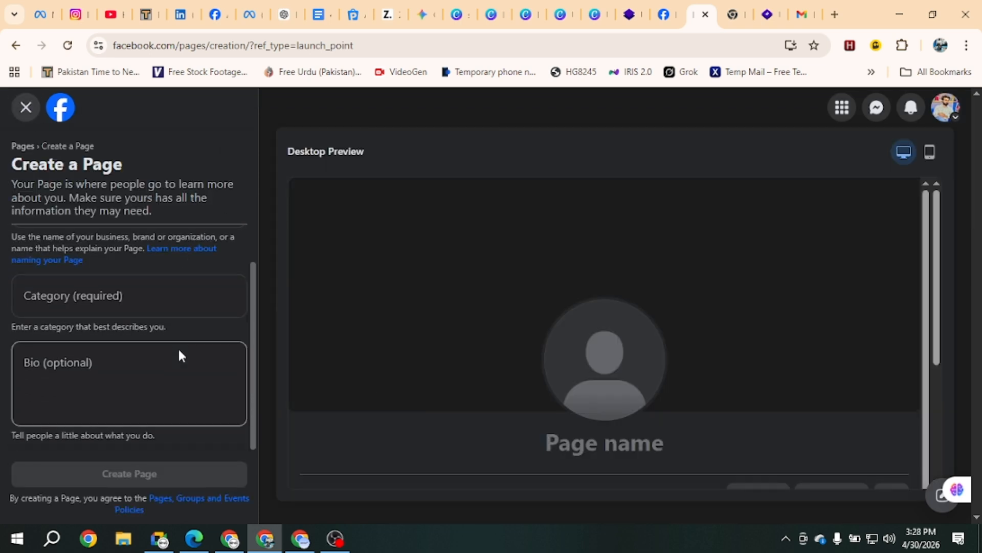
scroll(180, 349, "up", 1)
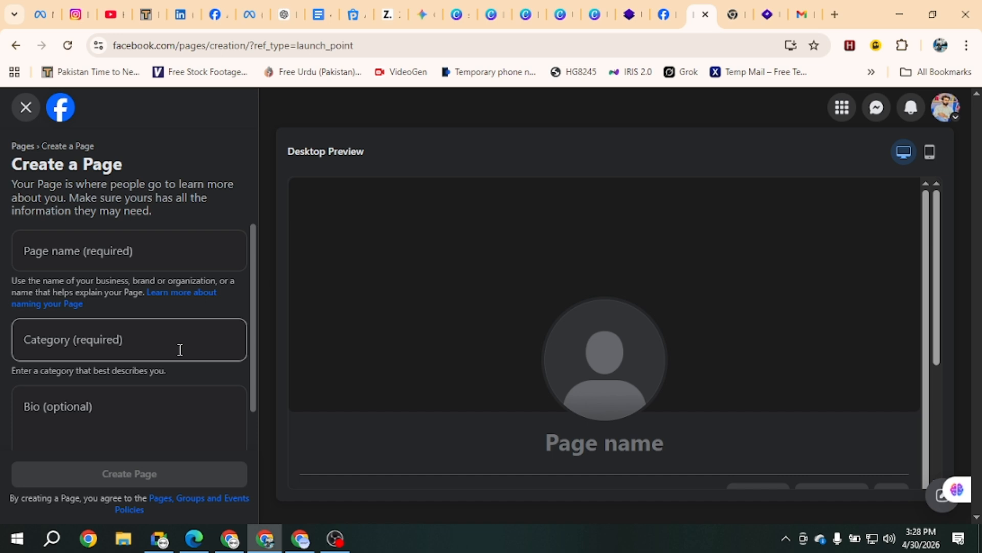
left_click(86, 246)
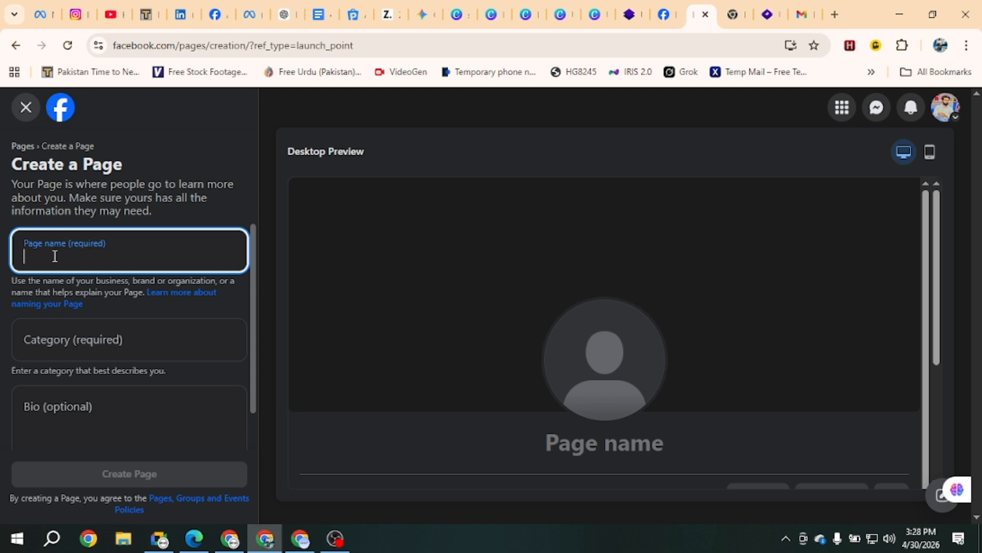
left_click(123, 295)
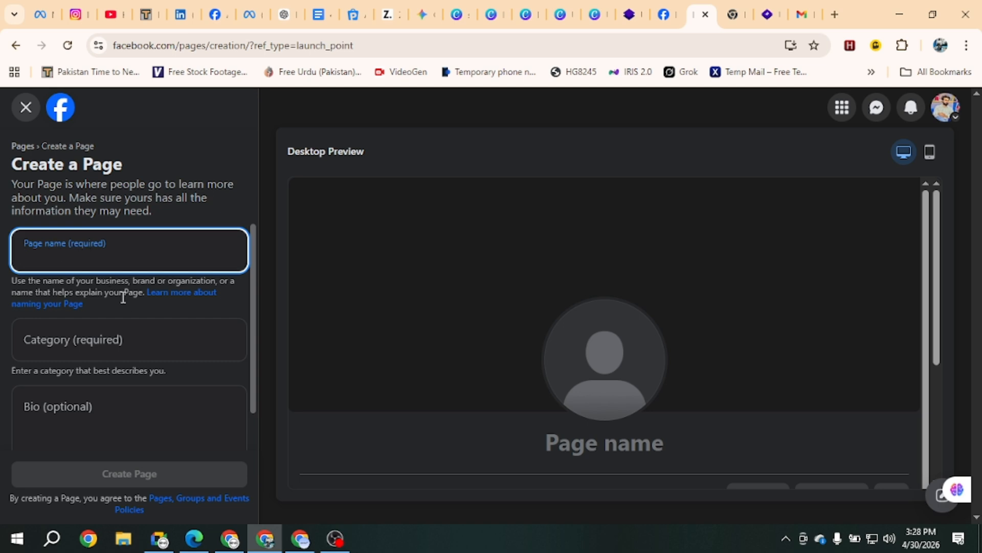
left_click(74, 342)
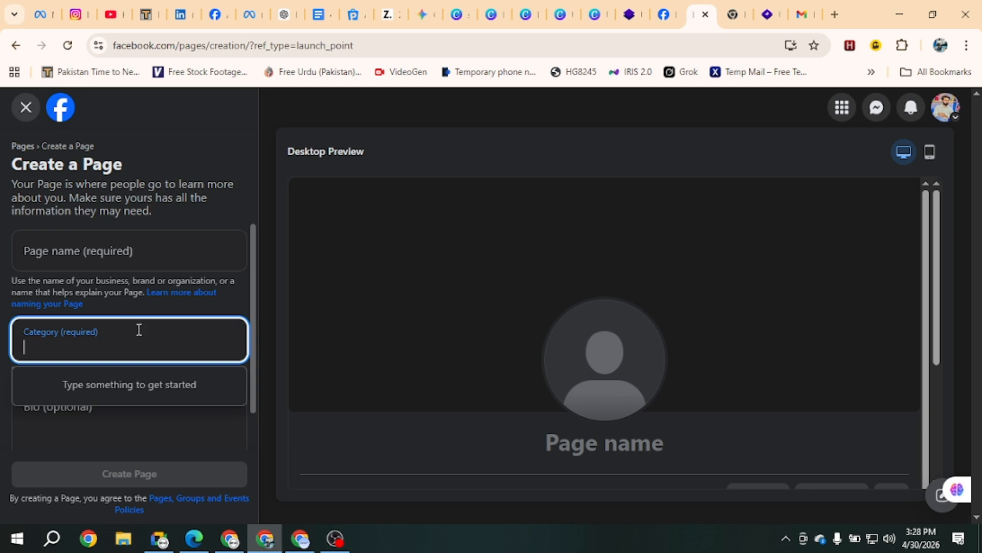
key("shift+Tab")
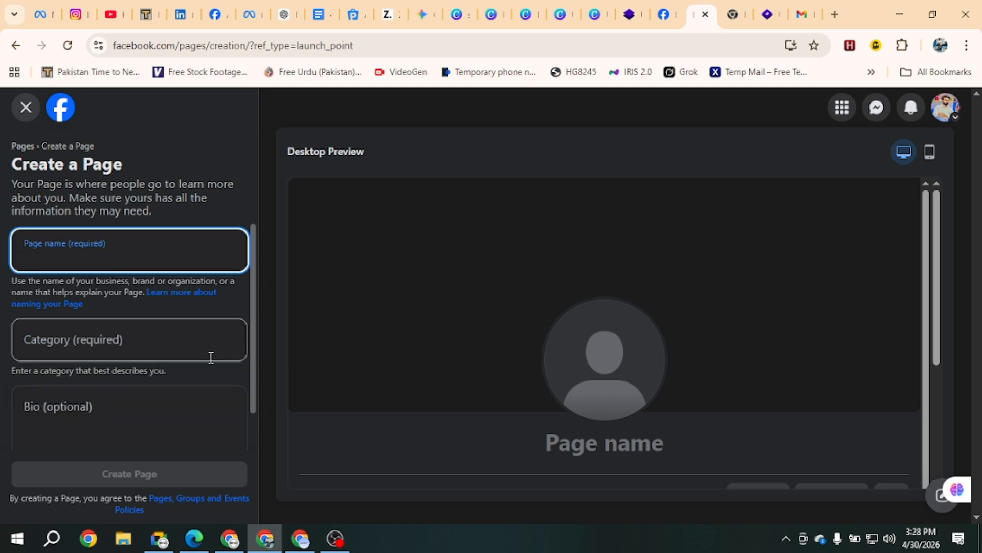
left_click(57, 417)
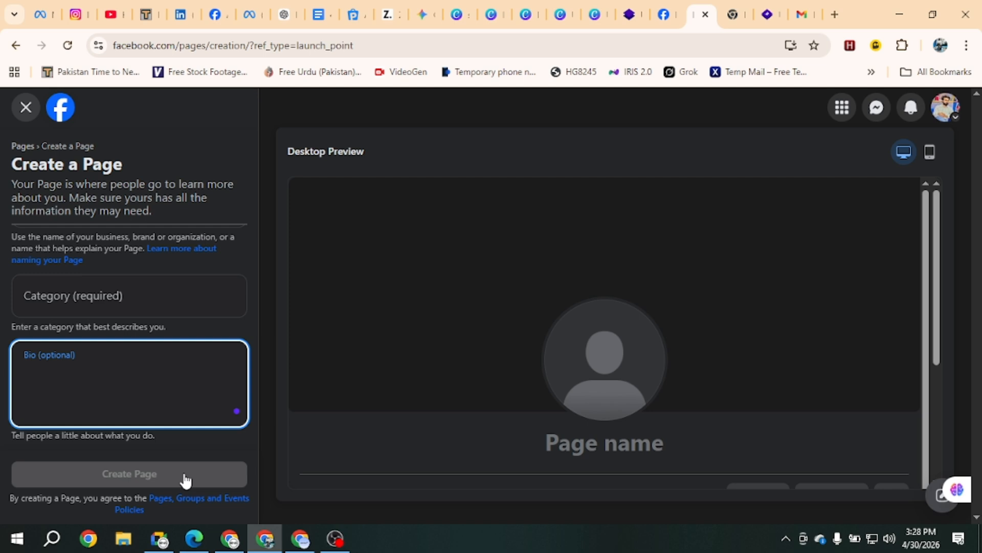
Switch to the Google Meet call, share the entire screen with the participants, and minimize the meeting window
left_click(162, 540)
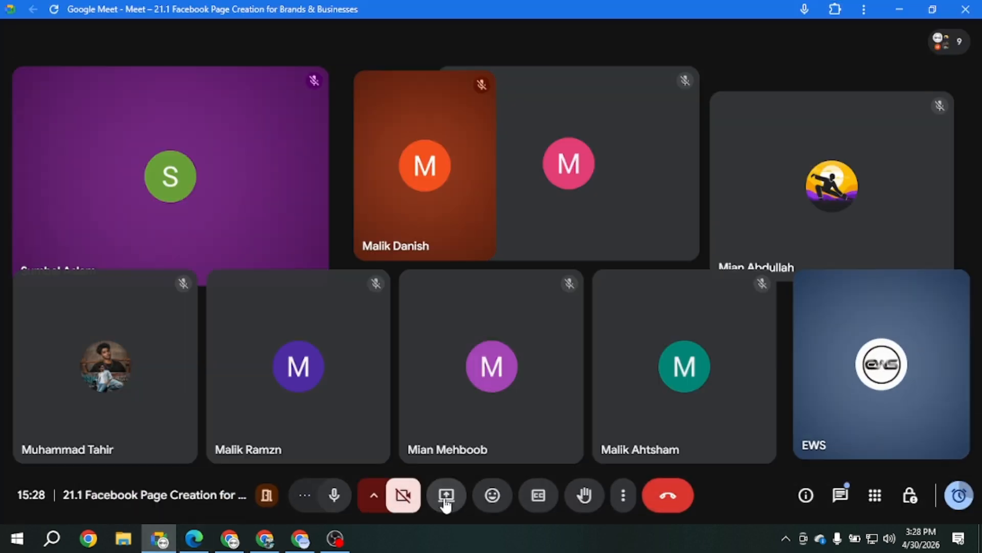
left_click(446, 504)
left_click(614, 85)
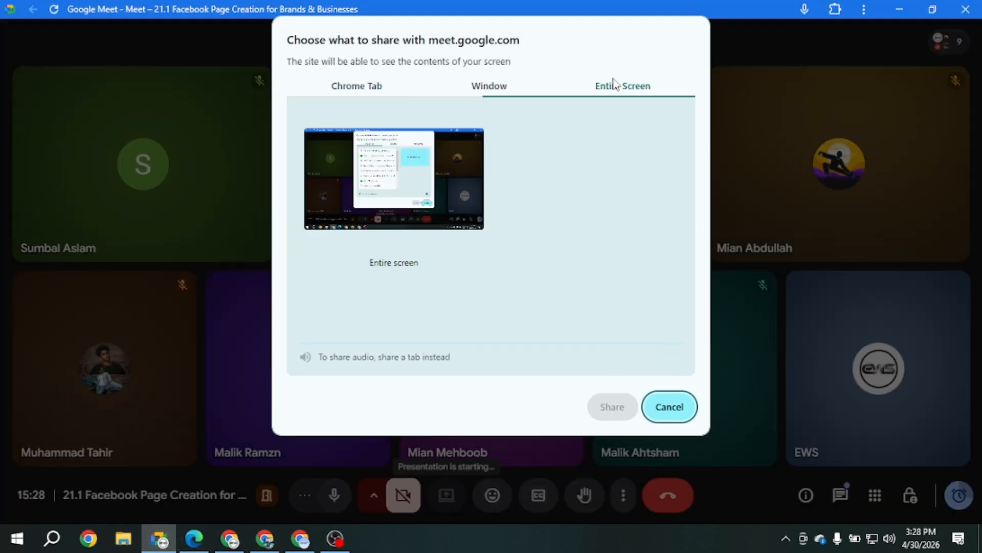
left_click(414, 191)
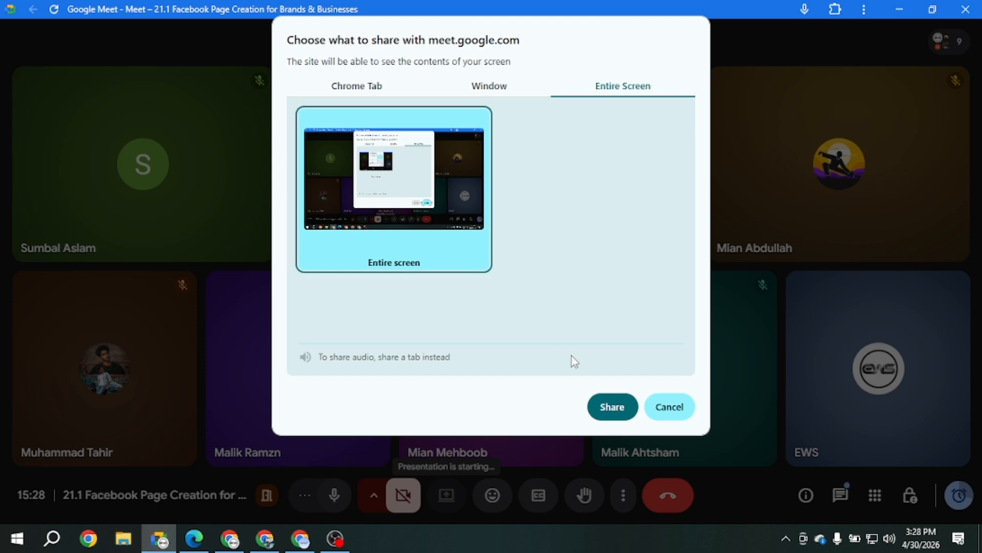
left_click(612, 406)
left_click(899, 9)
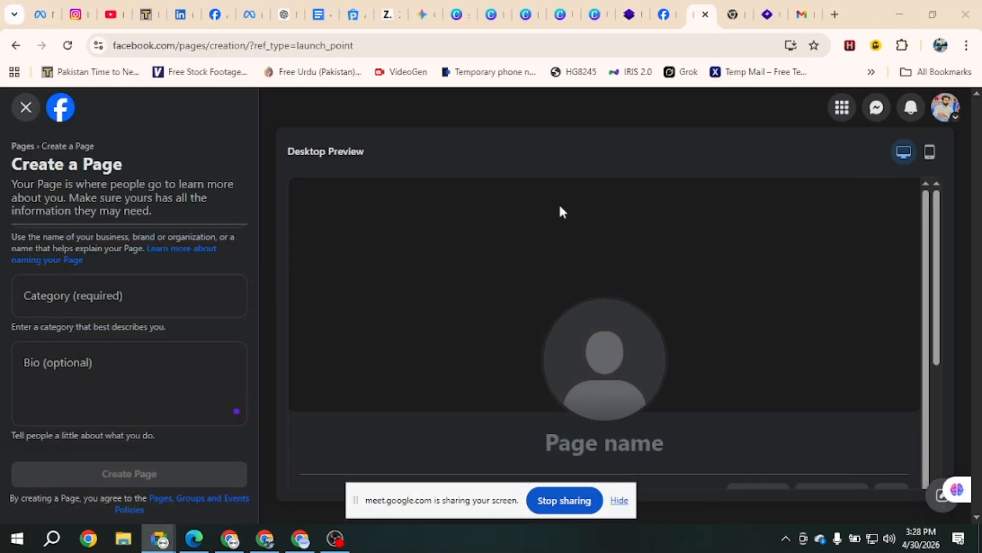
Leave the page creation form for the Facebook home feed and navigate from there back to the Pages section
left_click(25, 107)
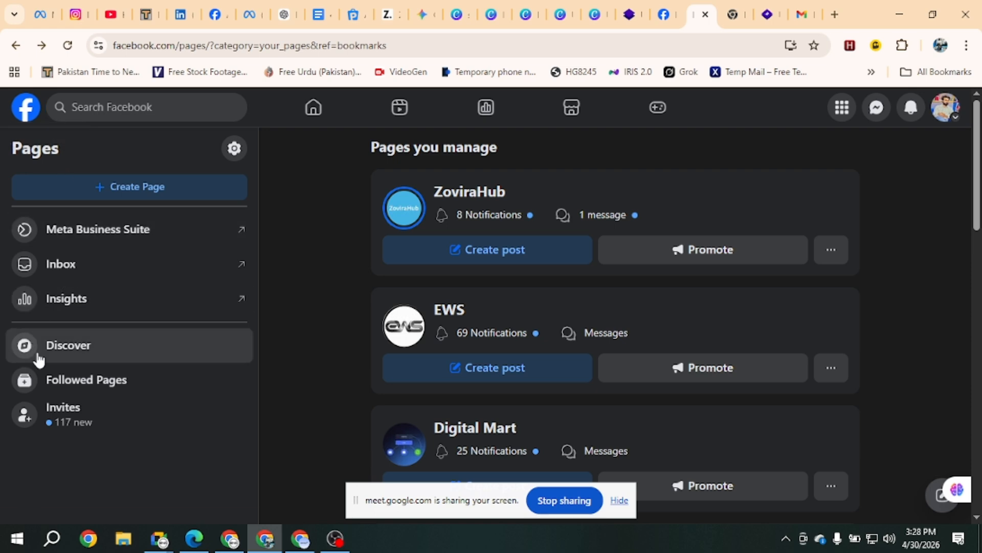
left_click(23, 117)
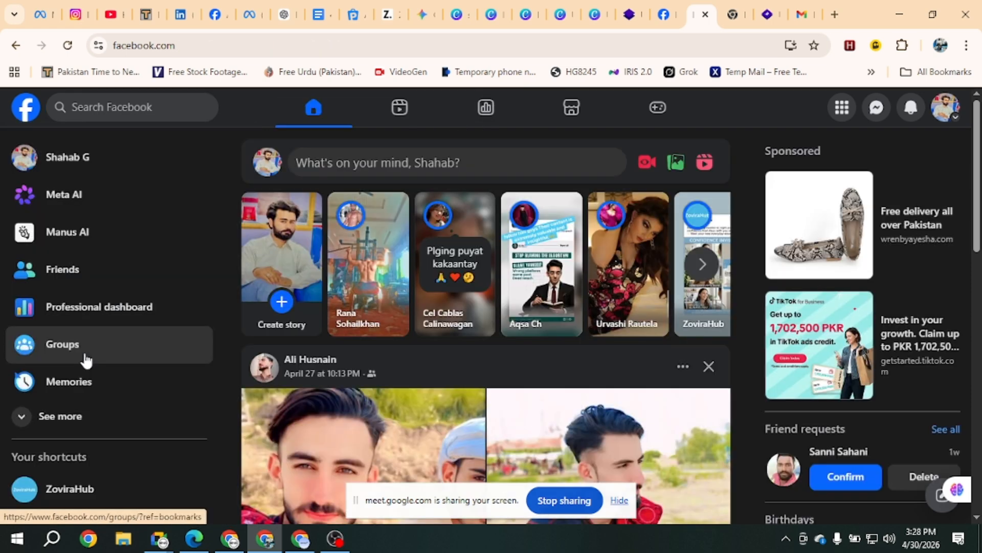
left_click(95, 417)
scroll(78, 386, "down", 5)
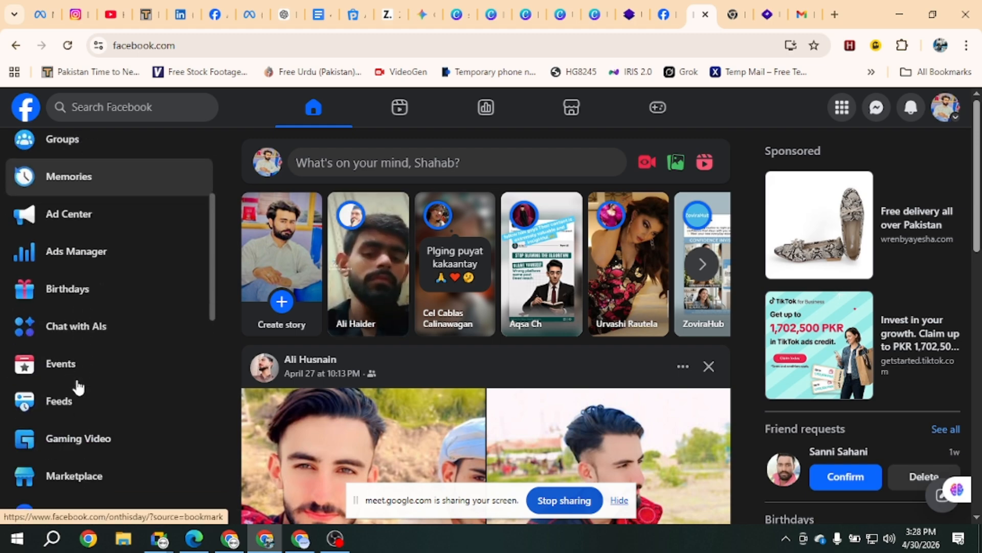
scroll(340, 406, "down", 4)
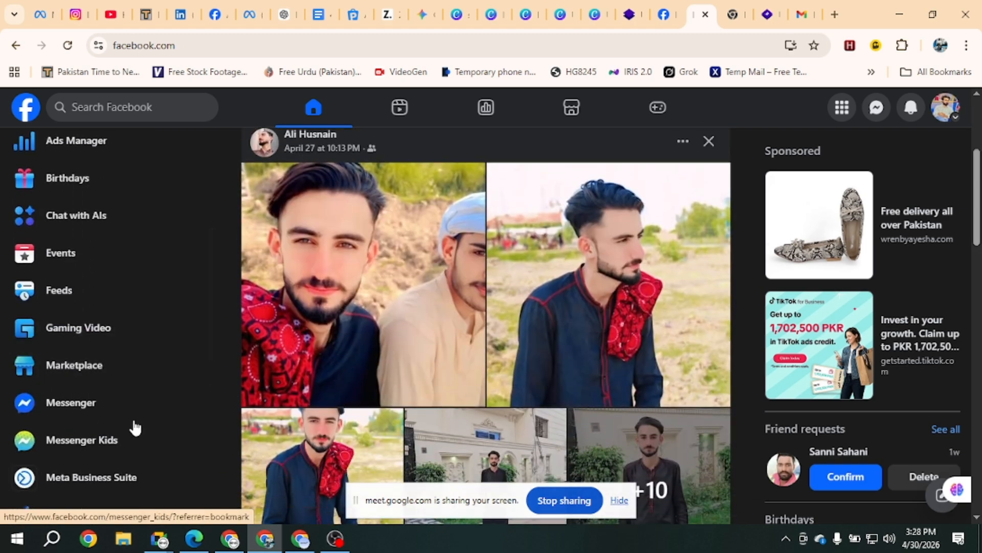
scroll(134, 428, "down", 4)
scroll(133, 426, "down", 3)
left_click(60, 233)
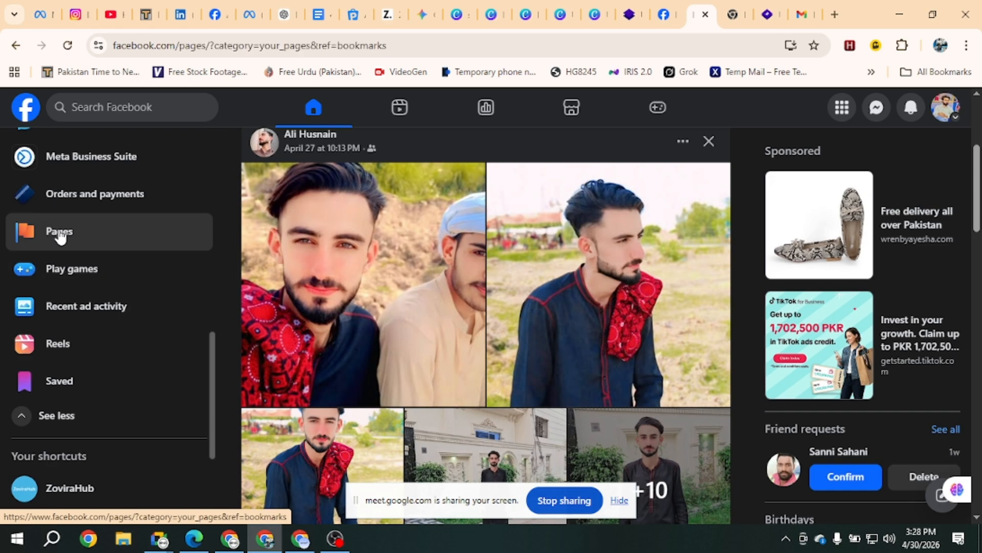
Open the Create a Page form again and review its required name and category fields and the optional bio
left_click(110, 187)
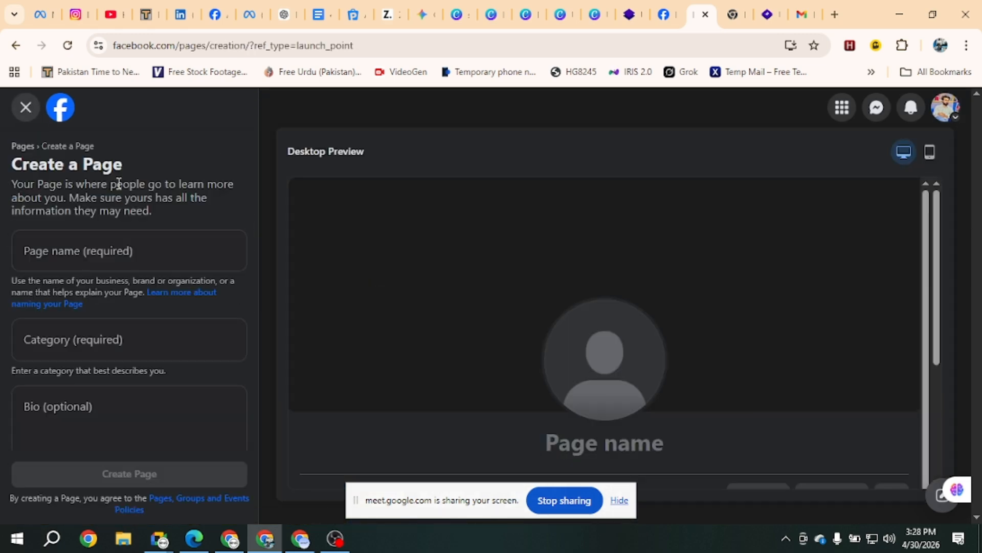
left_click(115, 256)
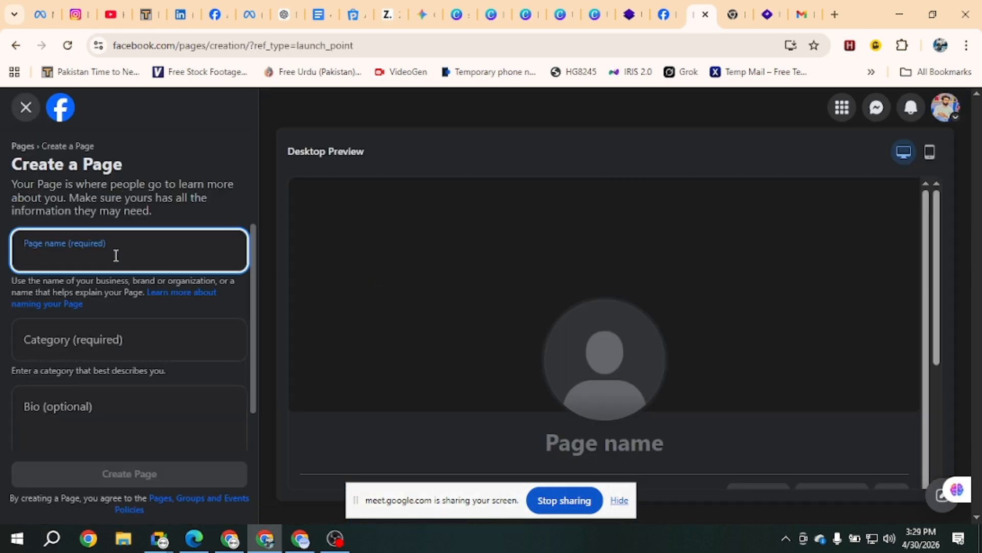
left_click(88, 339)
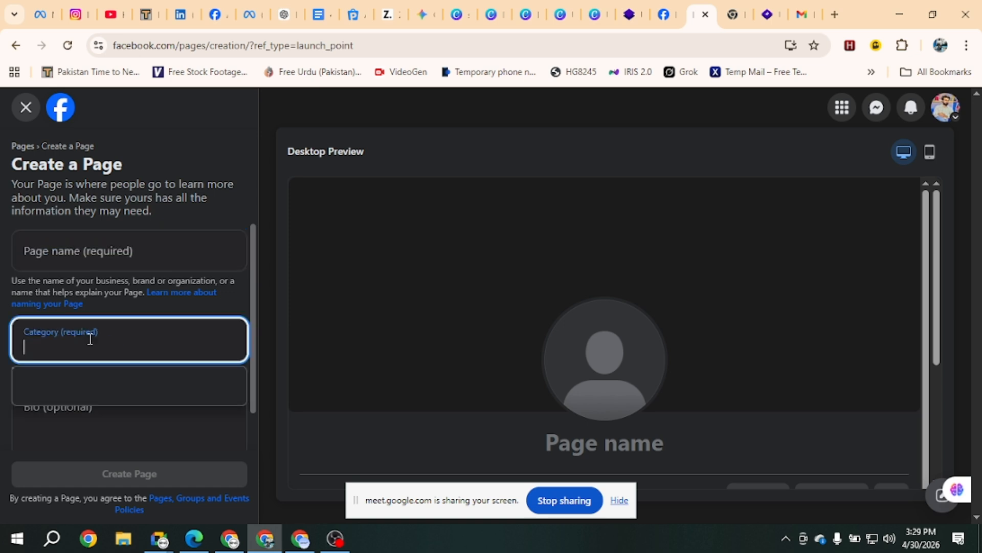
left_click(89, 424)
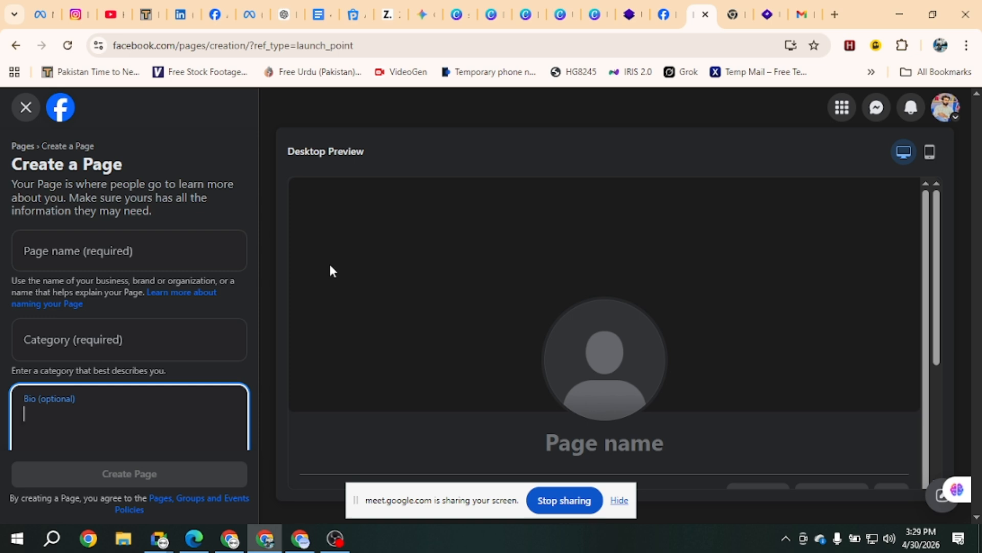
scroll(201, 314, "down", 1)
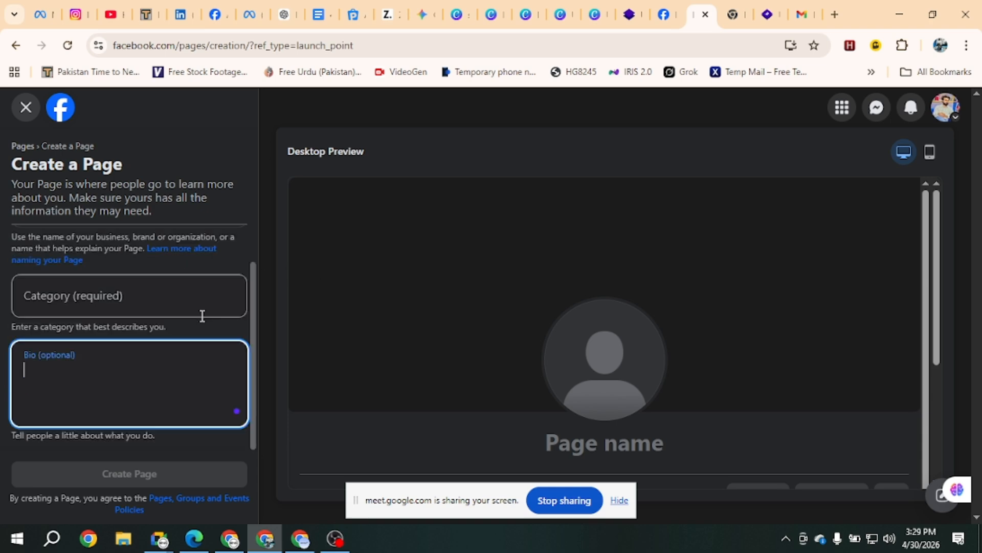
scroll(202, 316, "up", 1)
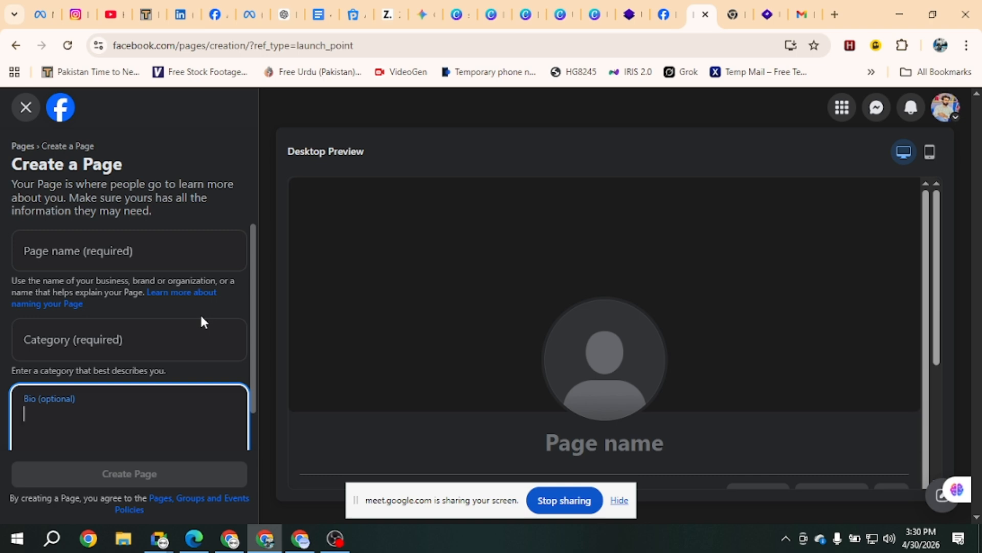
Close the page creation form, switch to the Digital Mart profile from the full profile list, and hide the screen-sharing notice
left_click(25, 107)
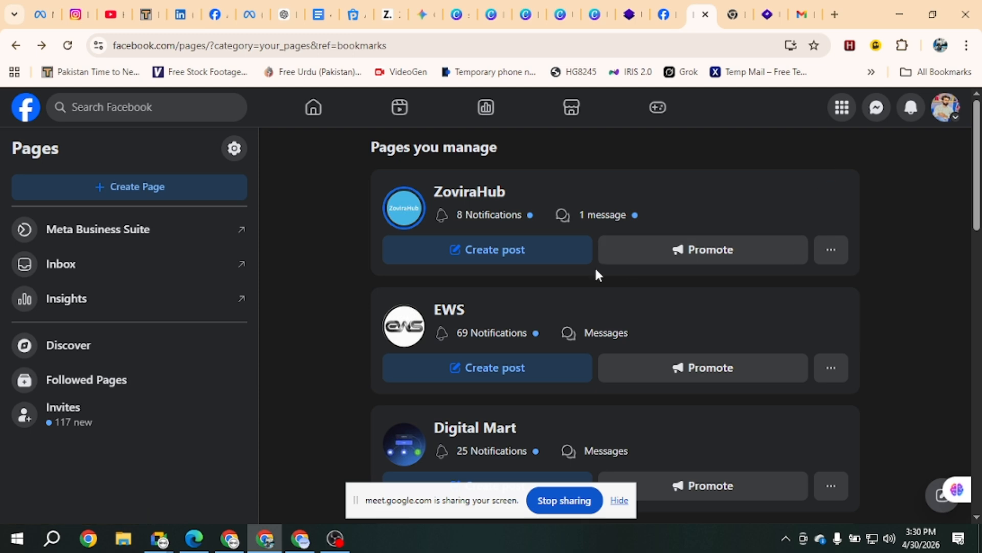
left_click(947, 110)
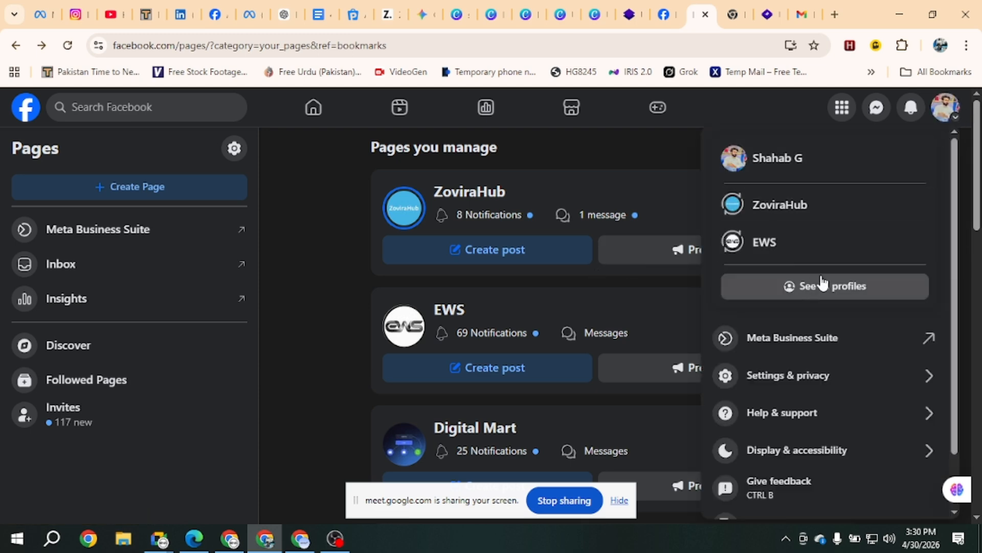
left_click(833, 288)
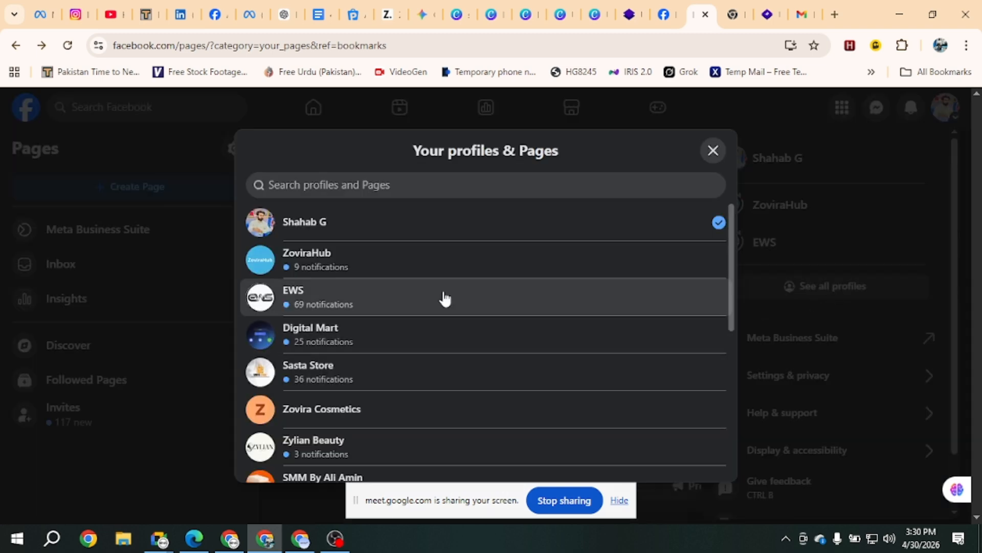
scroll(443, 299, "down", 1)
left_click(369, 285)
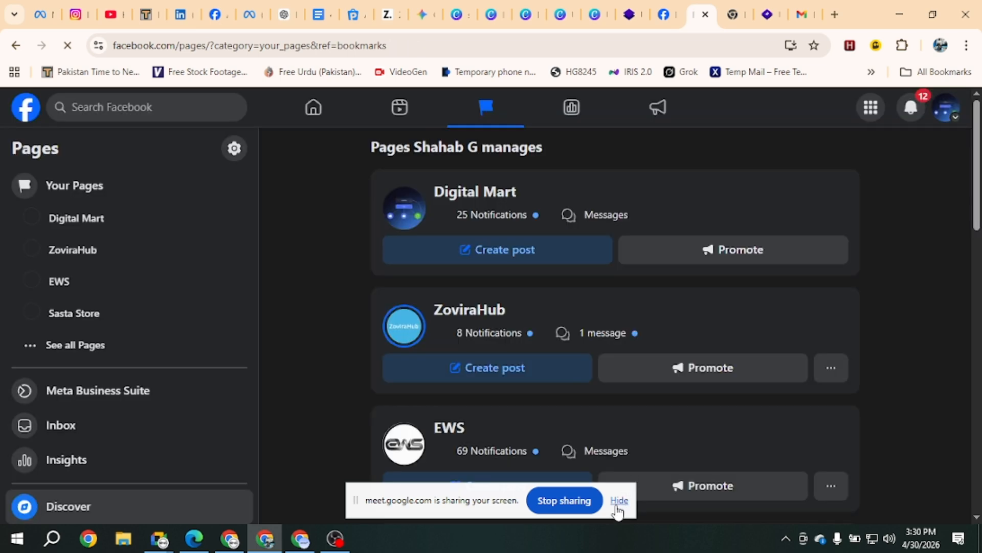
left_click(617, 505)
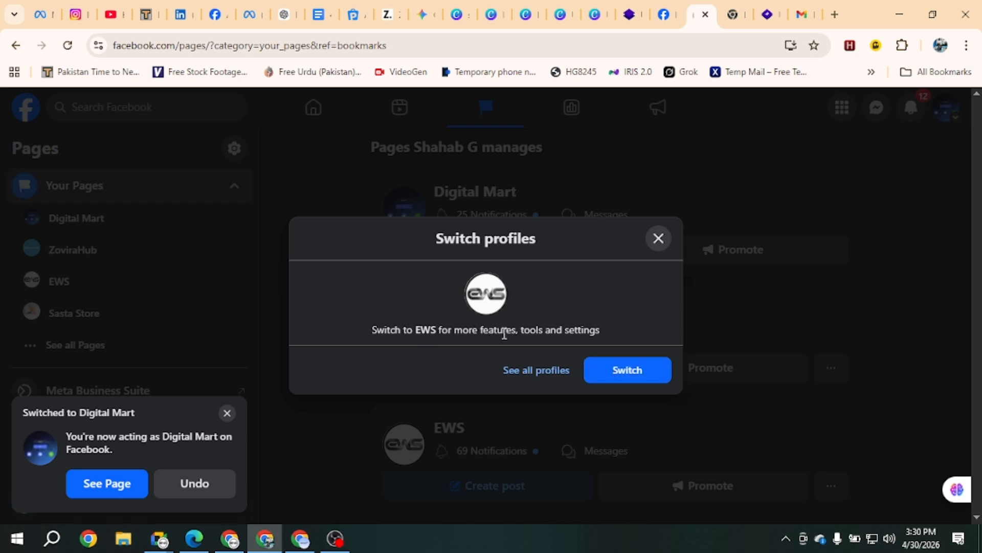
Switch to the EWS profile and open its Page
left_click(623, 375)
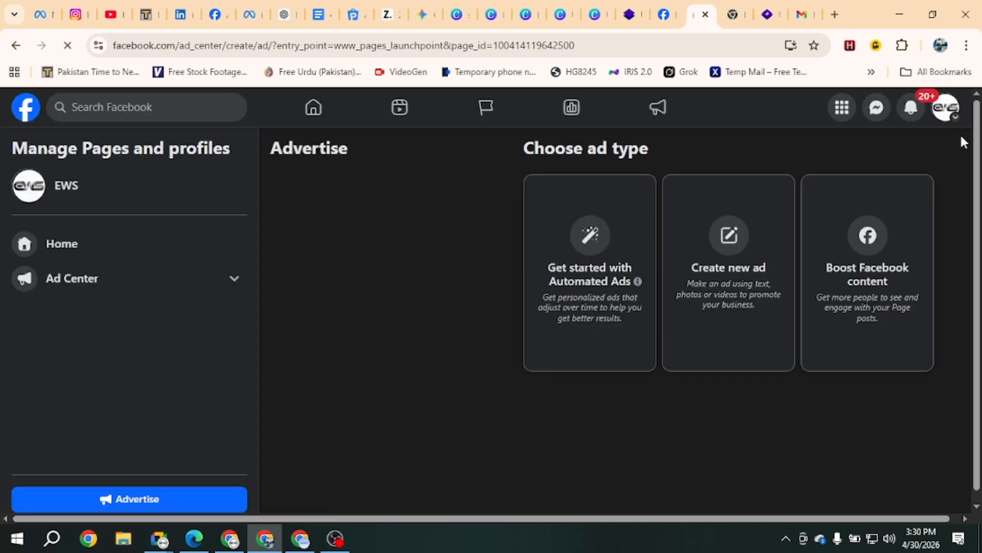
left_click(954, 119)
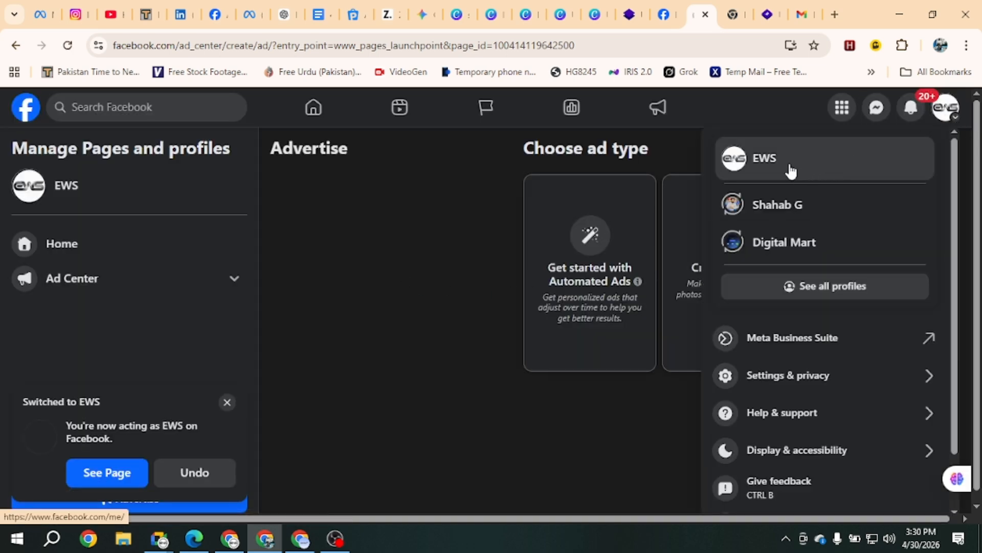
left_click(791, 171)
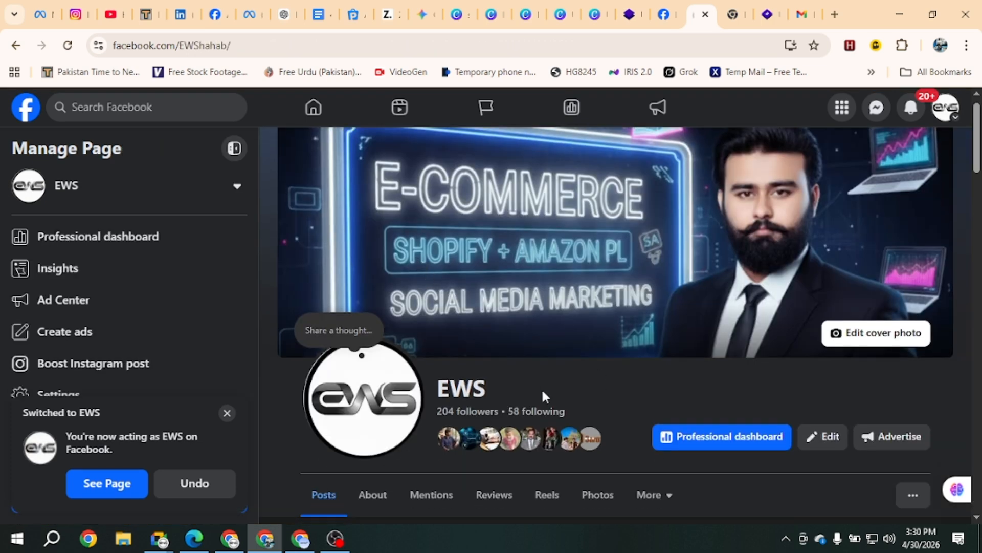
Review the EWS Page's header and intro, then open the intro details for editing and examine the categories and contact info
scroll(543, 393, "down", 1)
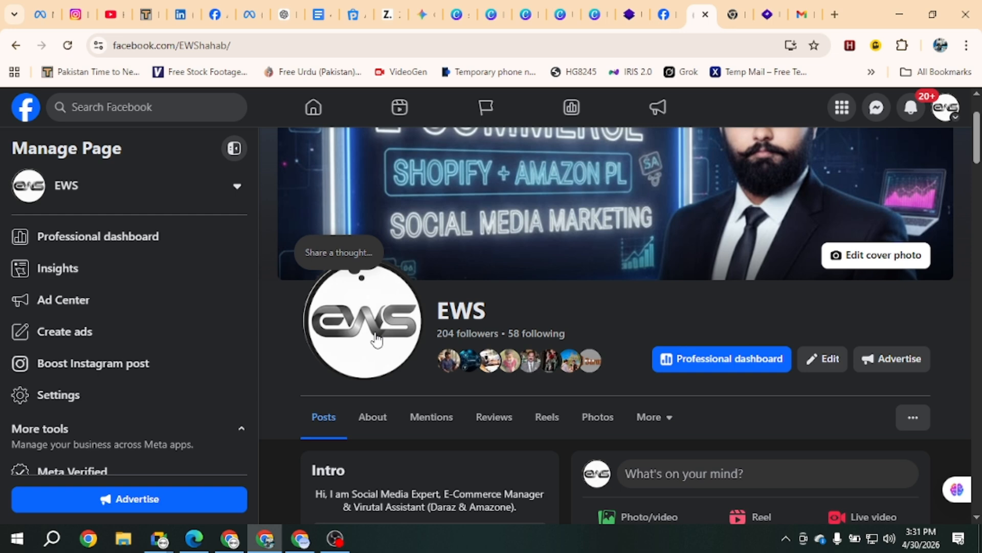
scroll(377, 339, "down", 2)
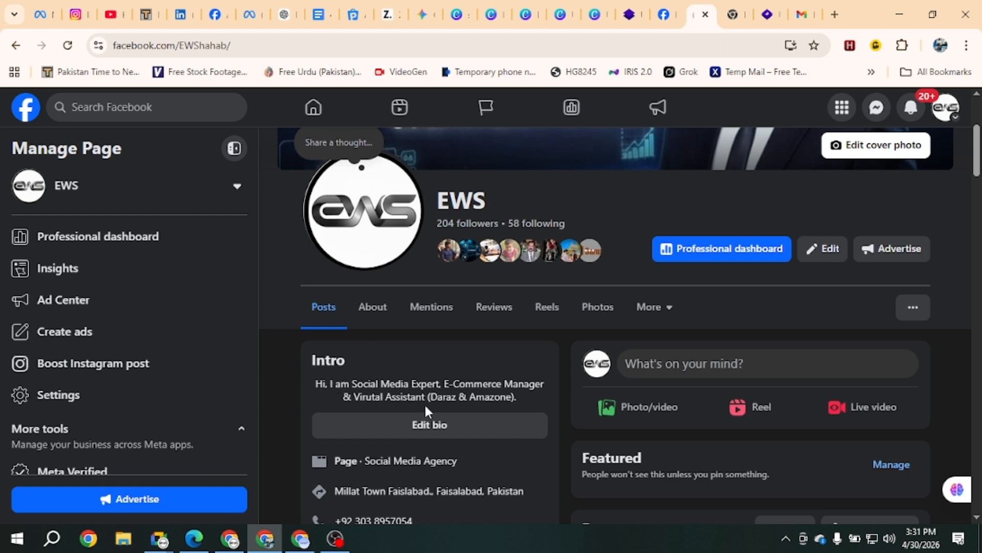
scroll(425, 404, "down", 4)
scroll(428, 409, "down", 1)
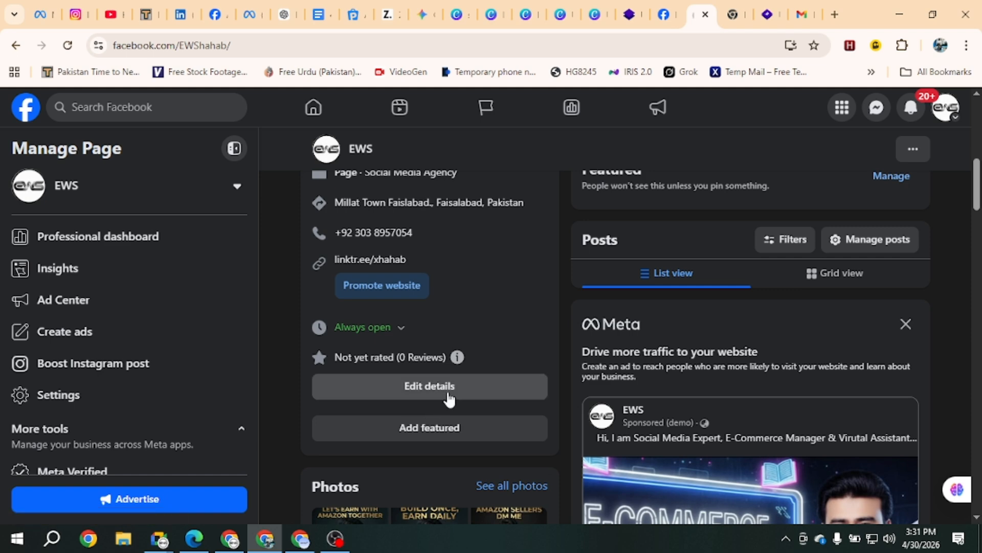
left_click(450, 398)
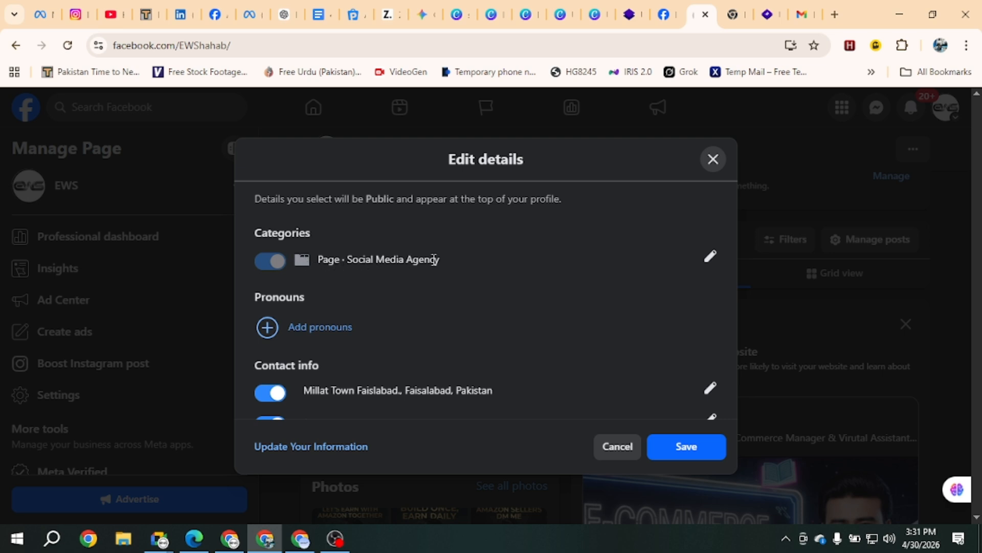
scroll(433, 260, "down", 1)
scroll(434, 260, "down", 1)
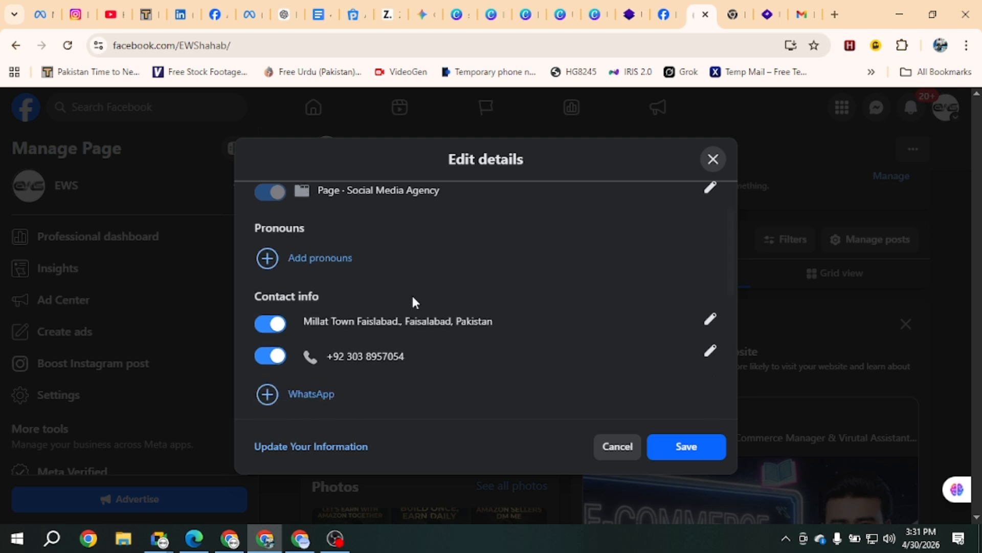
scroll(413, 300, "down", 2)
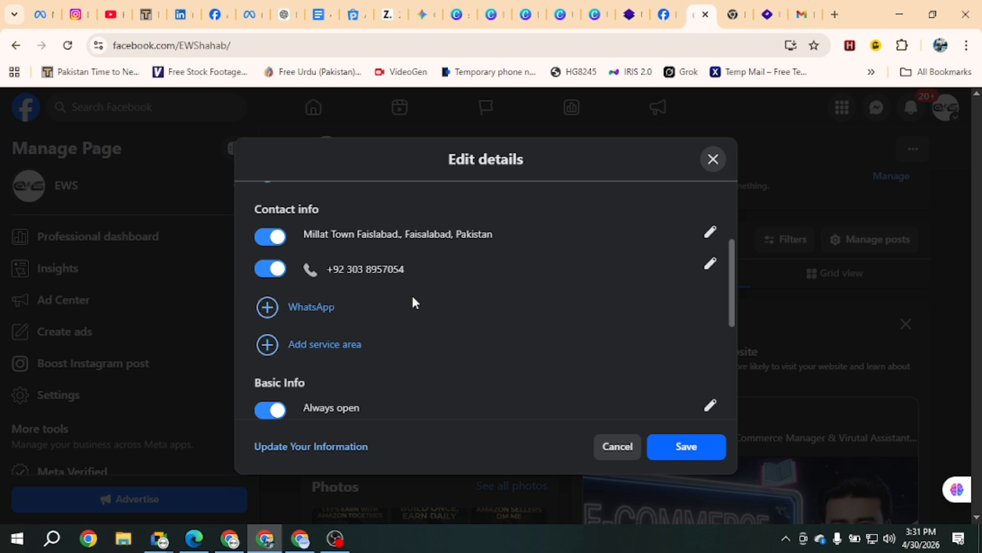
Try toggling the phone number's display off and on and hiding the Always open hours, then discard the detail changes
left_click(266, 270)
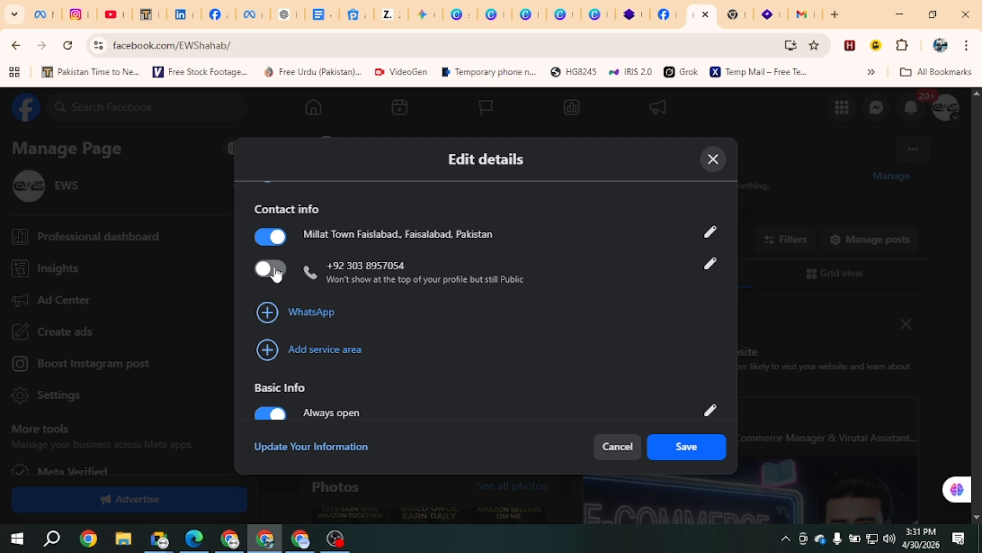
left_click(271, 270)
scroll(373, 312, "down", 2)
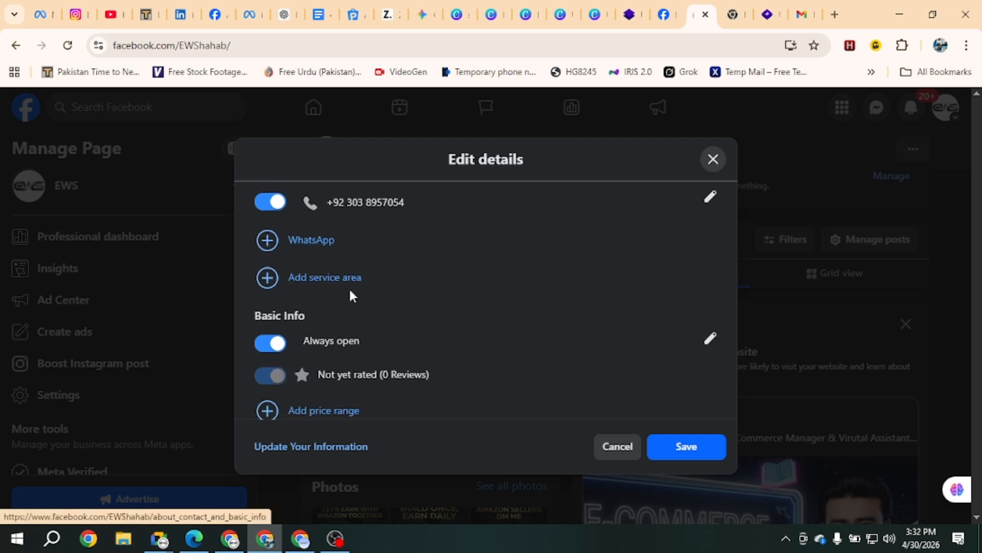
scroll(372, 339, "down", 2)
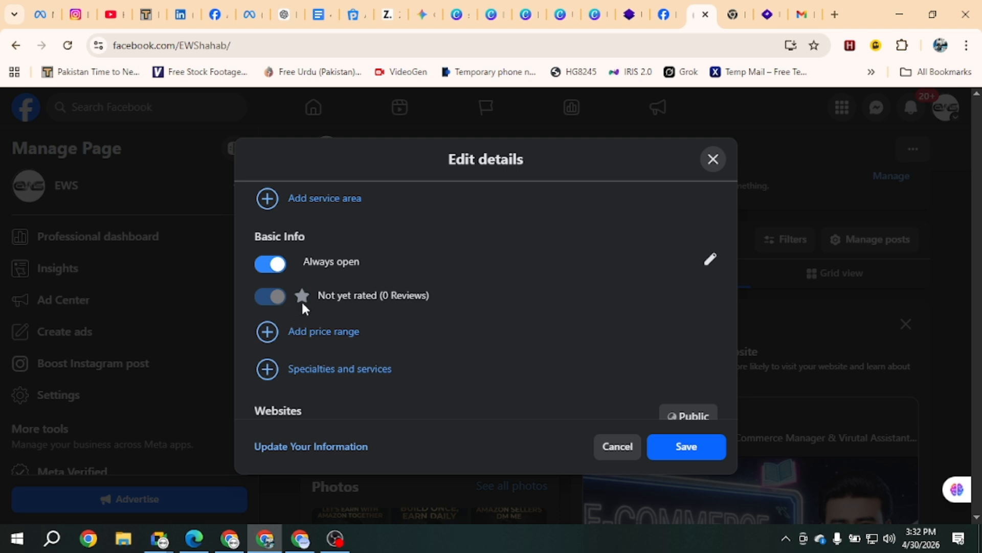
left_click(276, 271)
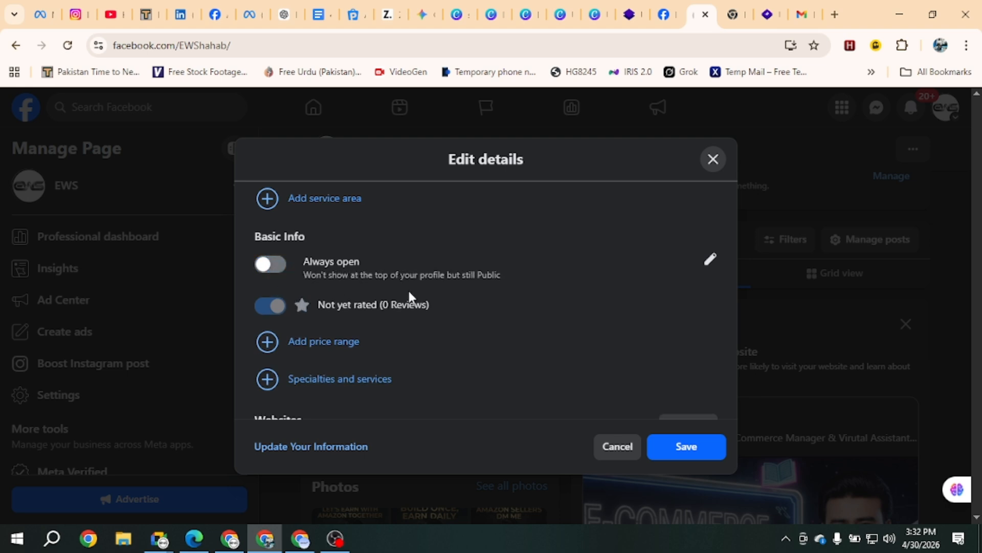
scroll(409, 293, "down", 2)
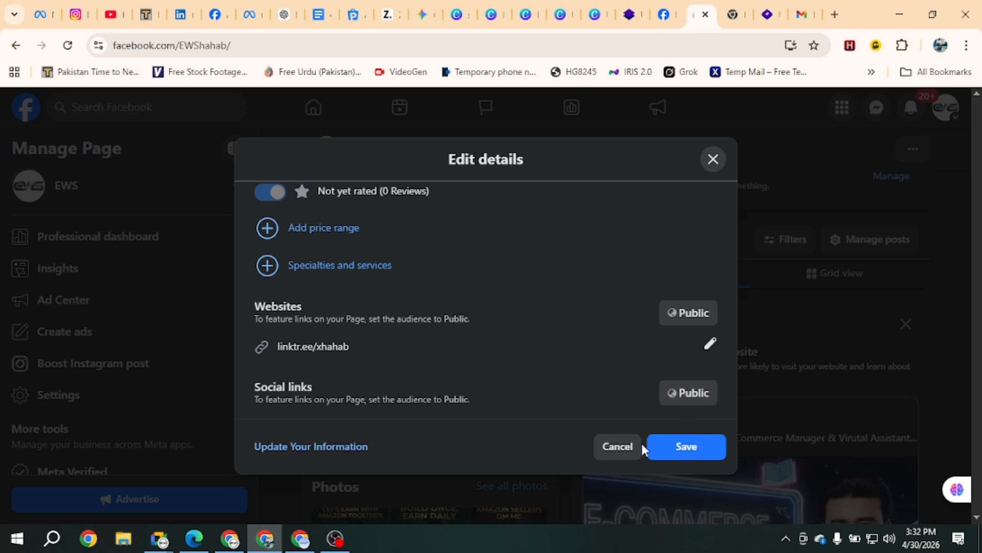
left_click(618, 446)
scroll(615, 253, "up", 5)
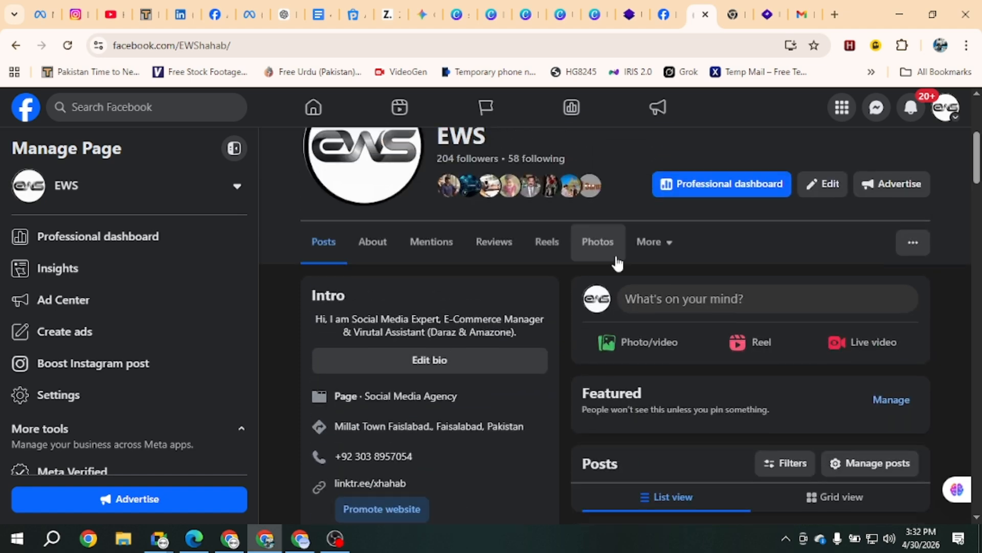
scroll(618, 262, "up", 1)
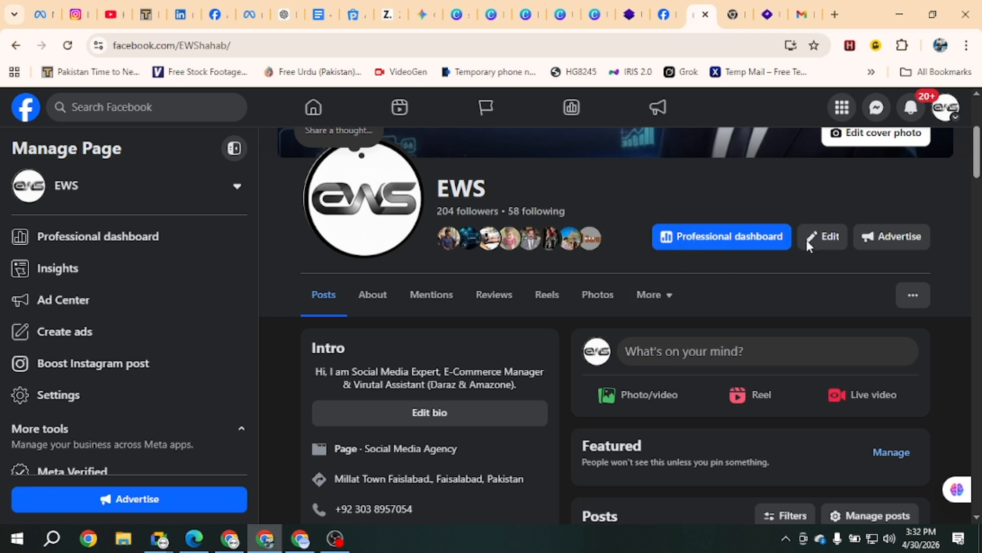
Reopen the intro details and go to the Page's WhatsApp settings from the contact info
scroll(428, 384, "down", 5)
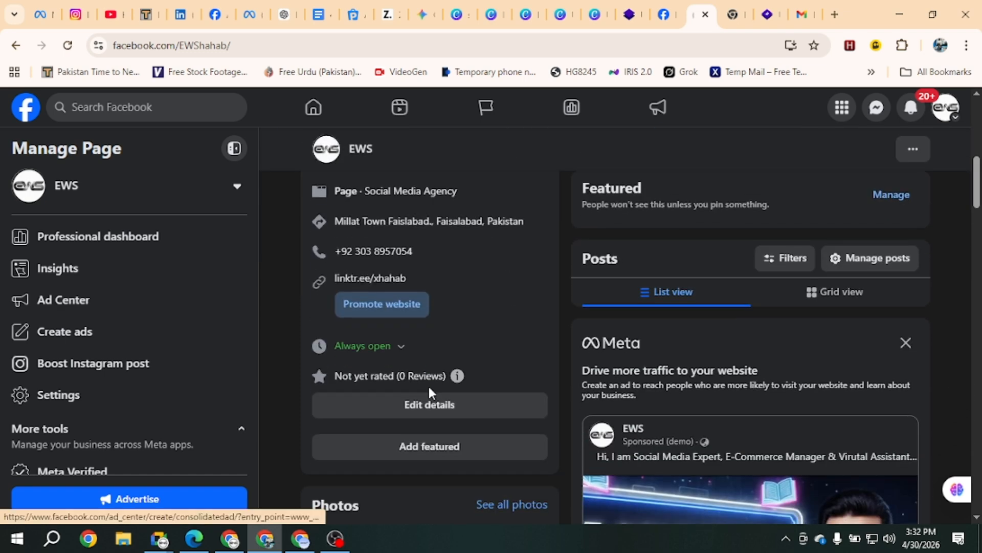
left_click(442, 412)
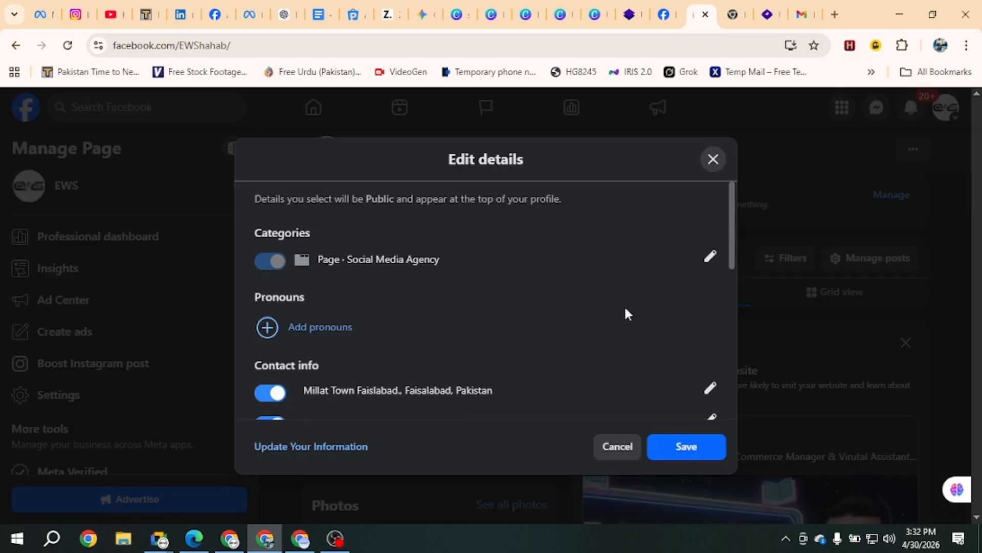
scroll(452, 353, "down", 8)
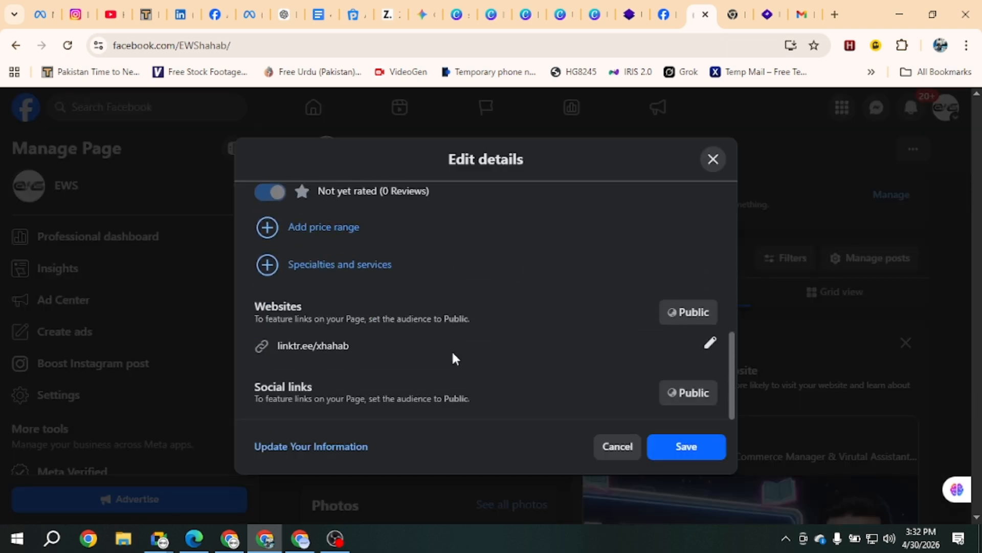
scroll(453, 353, "up", 2)
scroll(454, 358, "up", 2)
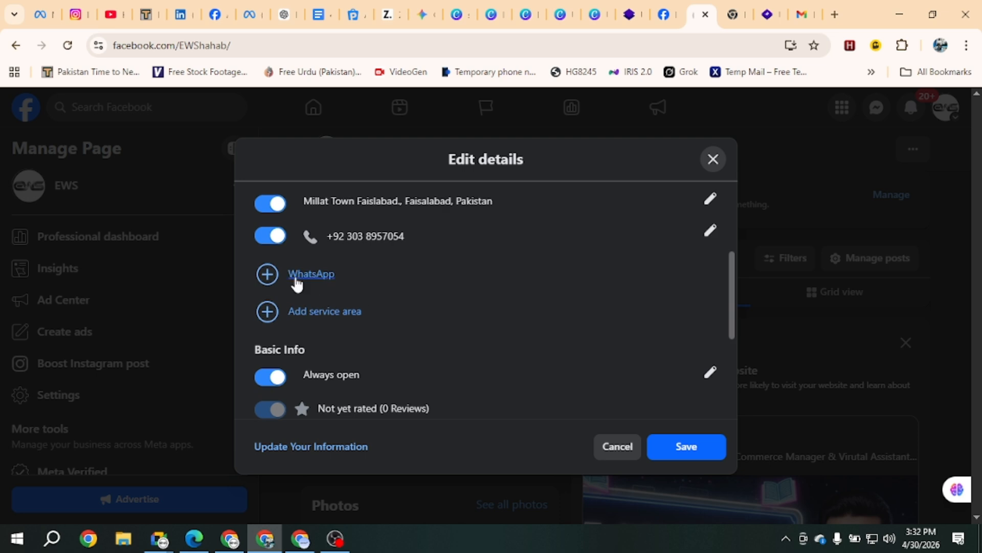
left_click(271, 279)
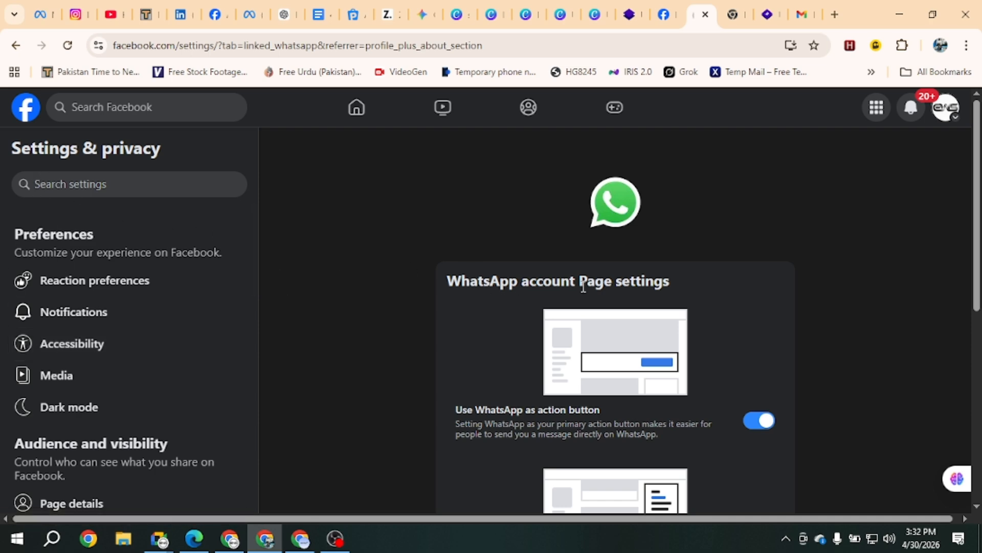
Turn on Show WhatsApp number on Page and view the option for connecting another number
scroll(474, 288, "down", 4)
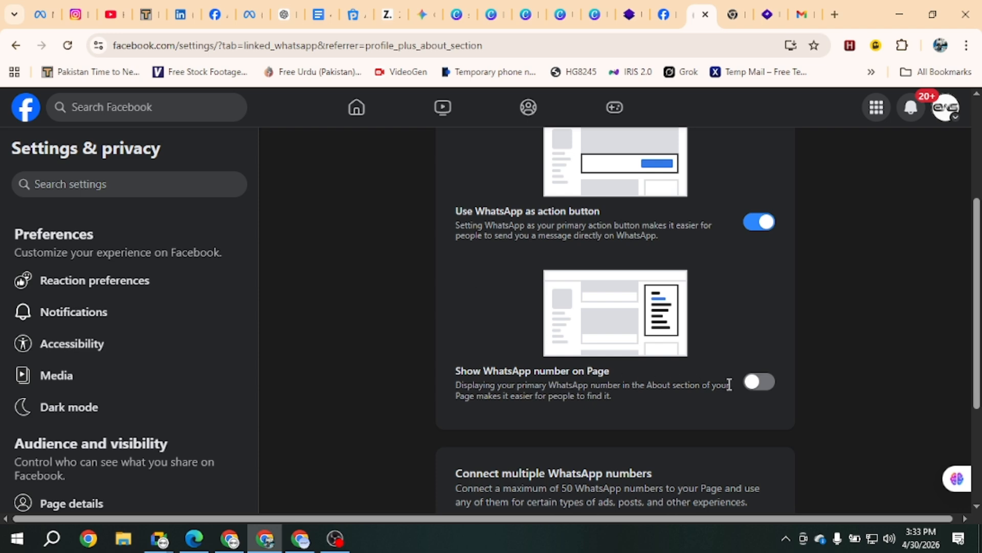
left_click(757, 384)
scroll(624, 399, "down", 3)
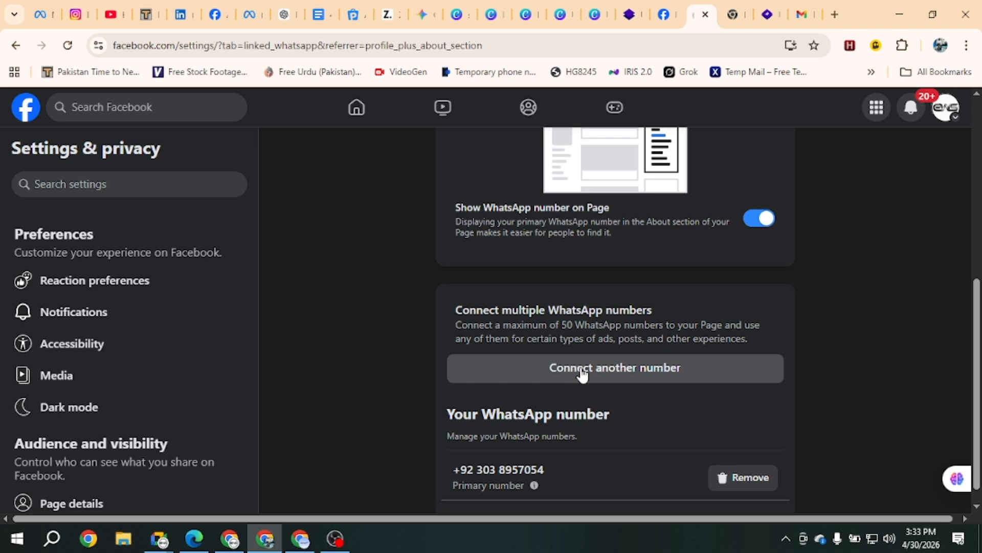
Return to the EWS Page and check the WhatsApp number in its intro
scroll(581, 375, "up", 6)
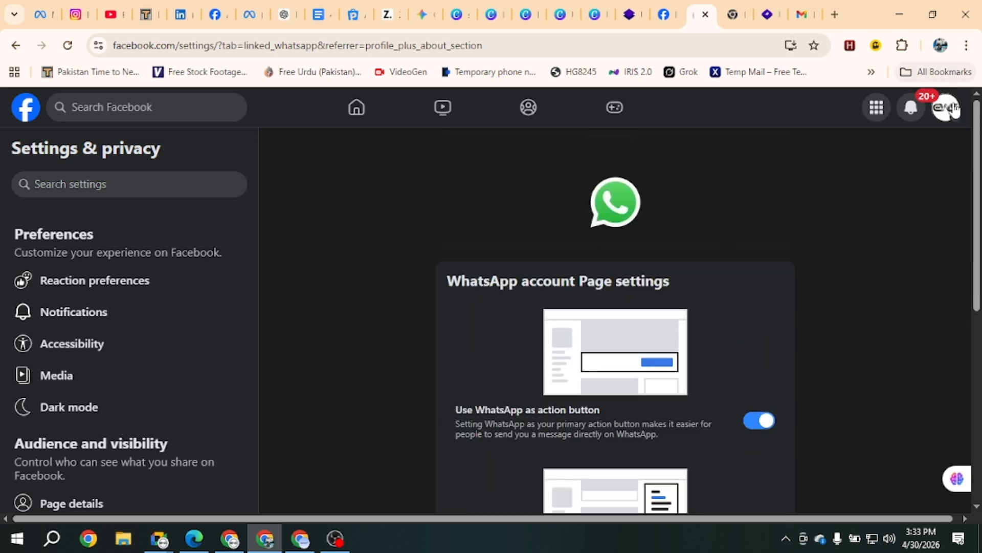
left_click(953, 107)
left_click(788, 171)
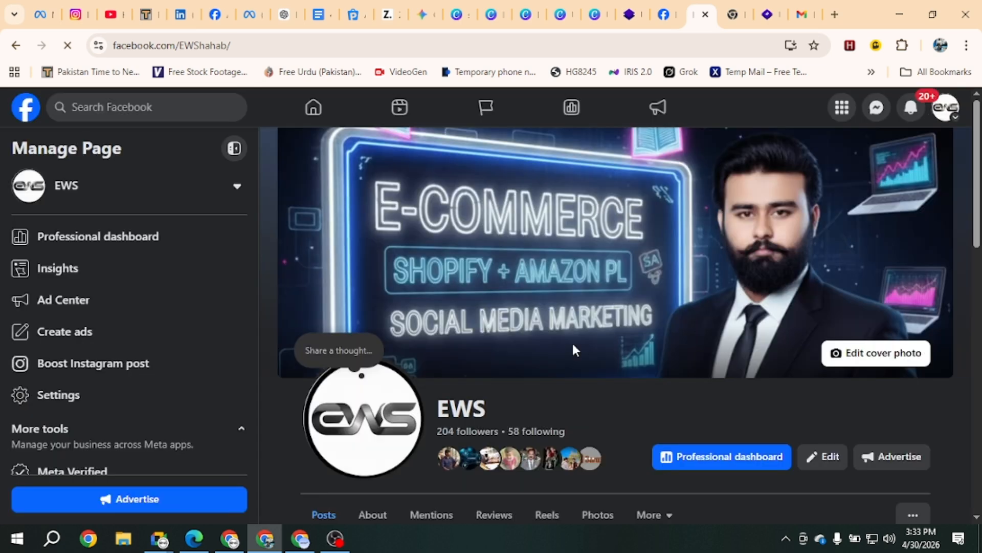
scroll(489, 432, "down", 3)
scroll(485, 433, "down", 5)
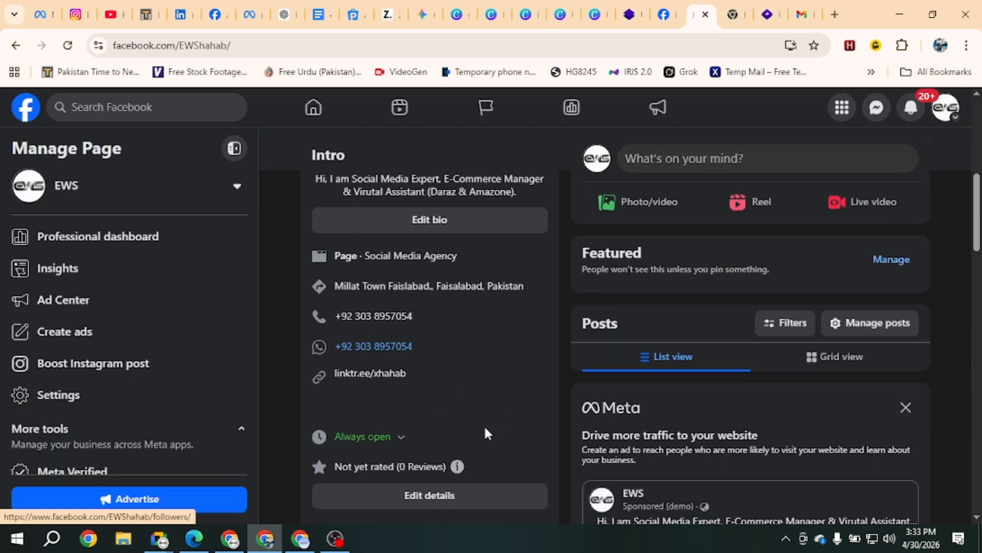
scroll(451, 390, "down", 6)
scroll(451, 390, "down", 2)
scroll(451, 391, "up", 2)
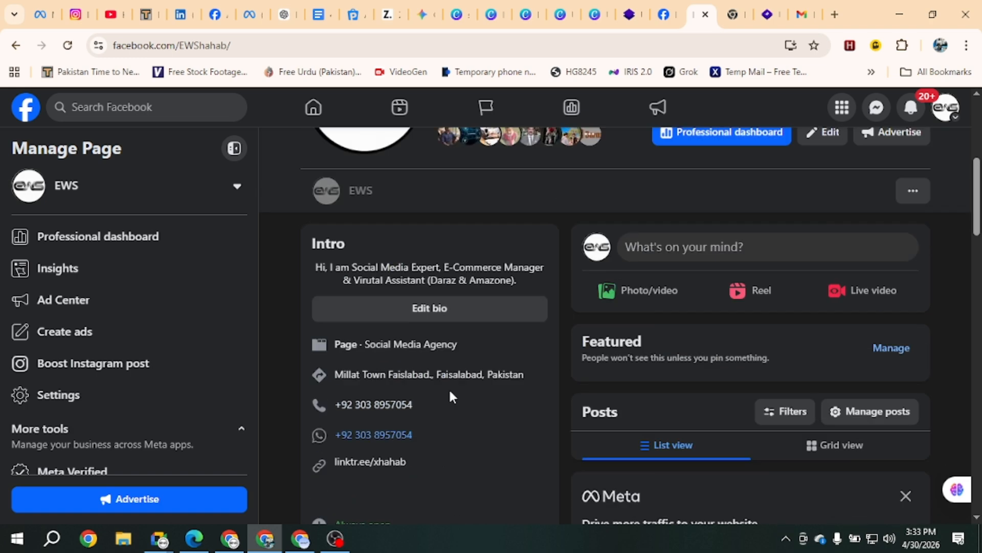
scroll(452, 391, "down", 2)
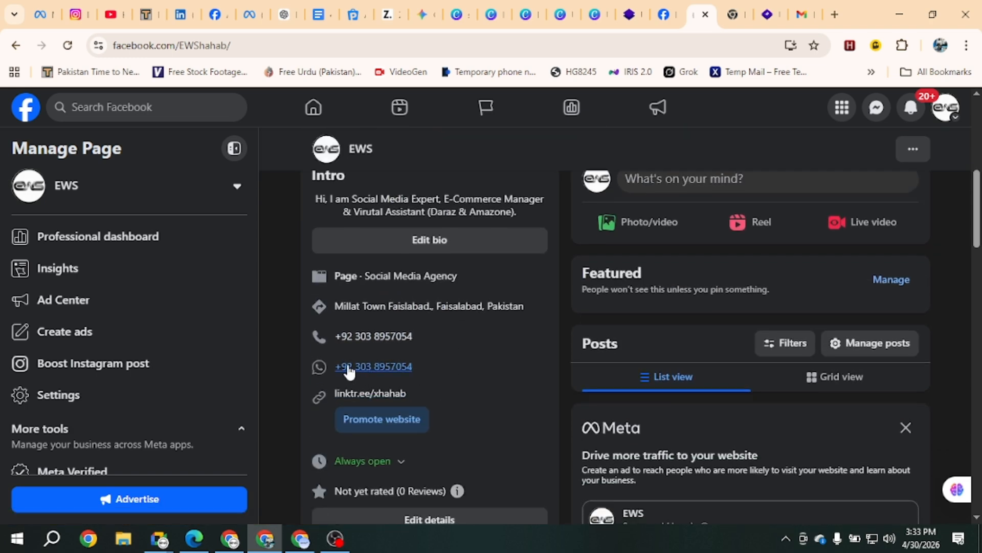
Follow the intro's WhatsApp number link, launch the WhatsApp app from it, and return to the EWS Page
left_click(350, 368)
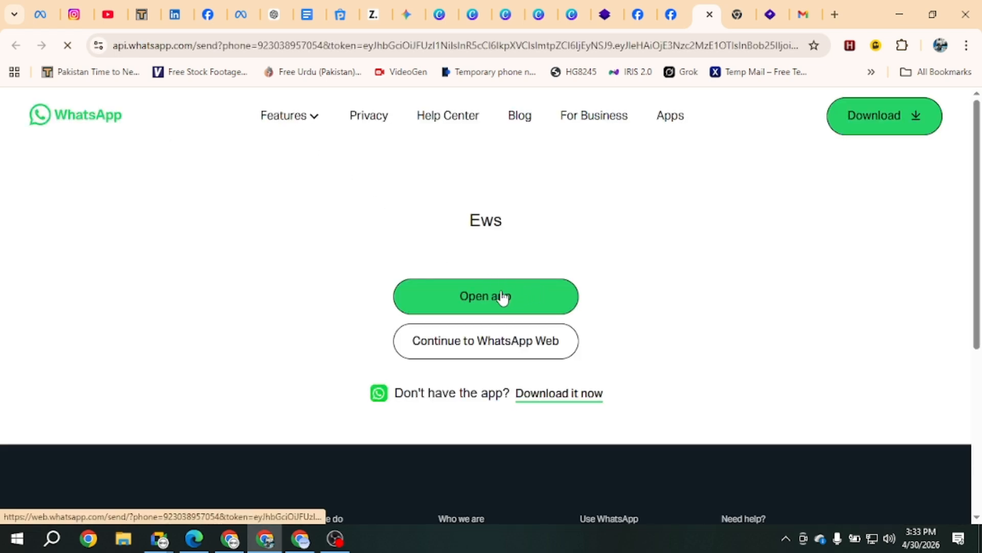
left_click(474, 303)
left_click(546, 188)
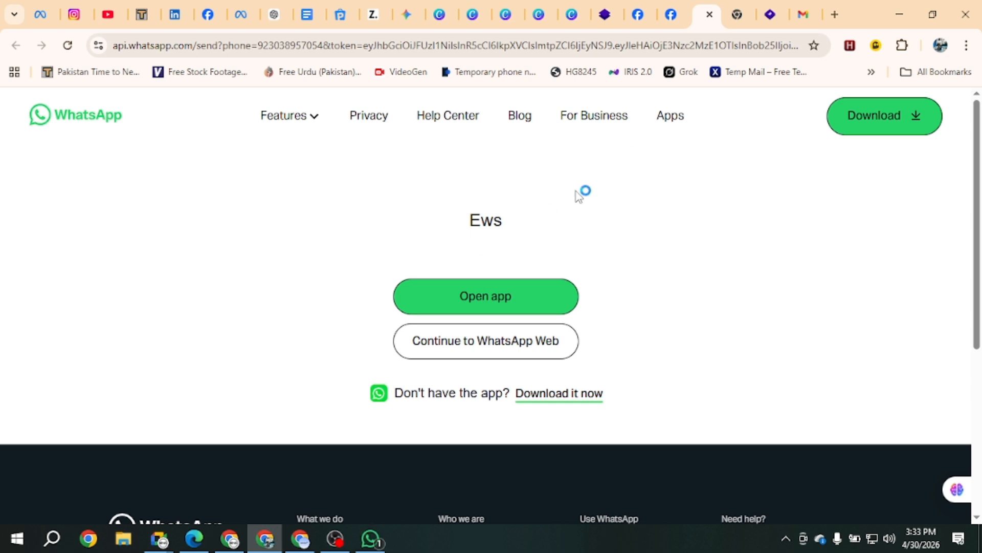
left_click(676, 7)
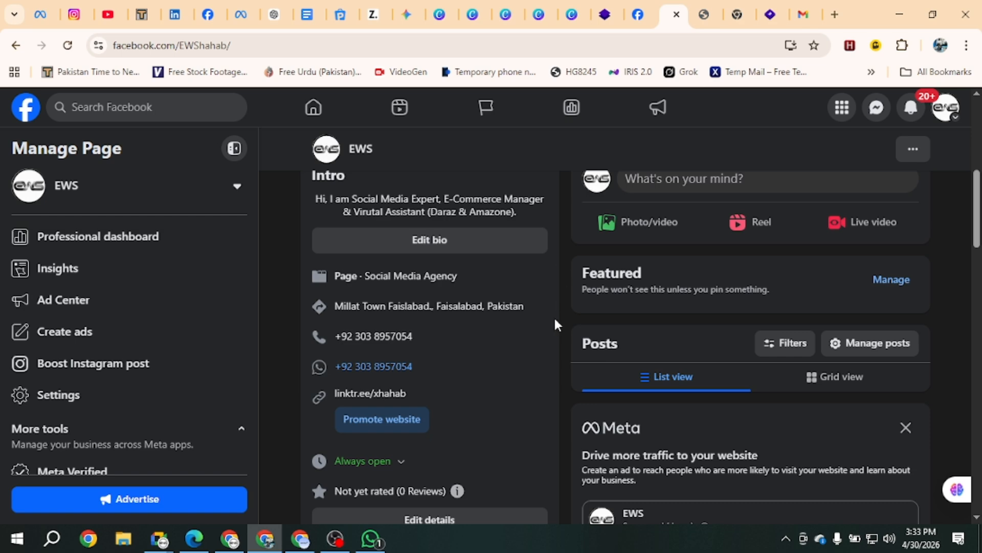
Open the Page's featured editor, close it without adding anything, and return to the Page header
scroll(557, 324, "down", 3)
scroll(557, 324, "down", 3)
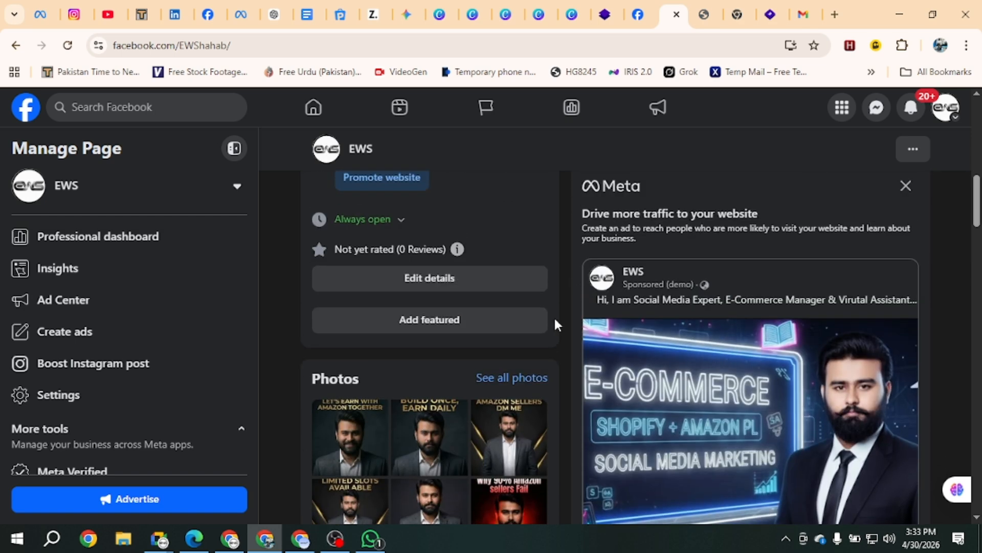
left_click(436, 329)
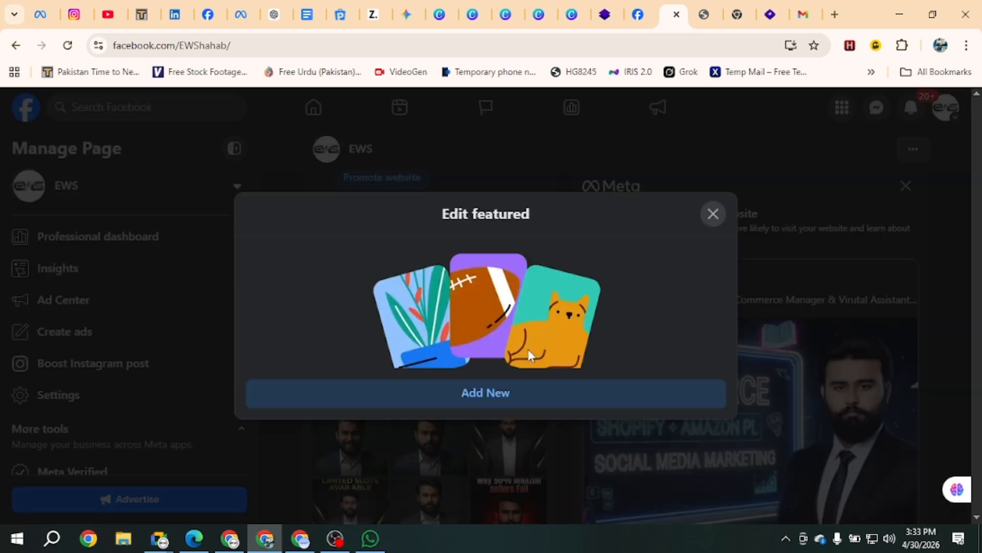
left_click(714, 213)
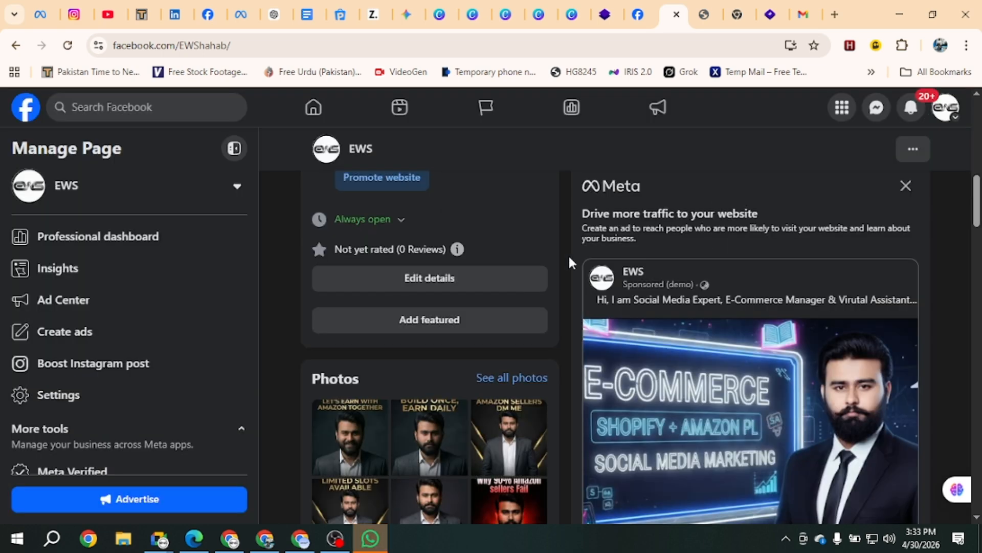
scroll(568, 253, "up", 5)
scroll(637, 277, "up", 10)
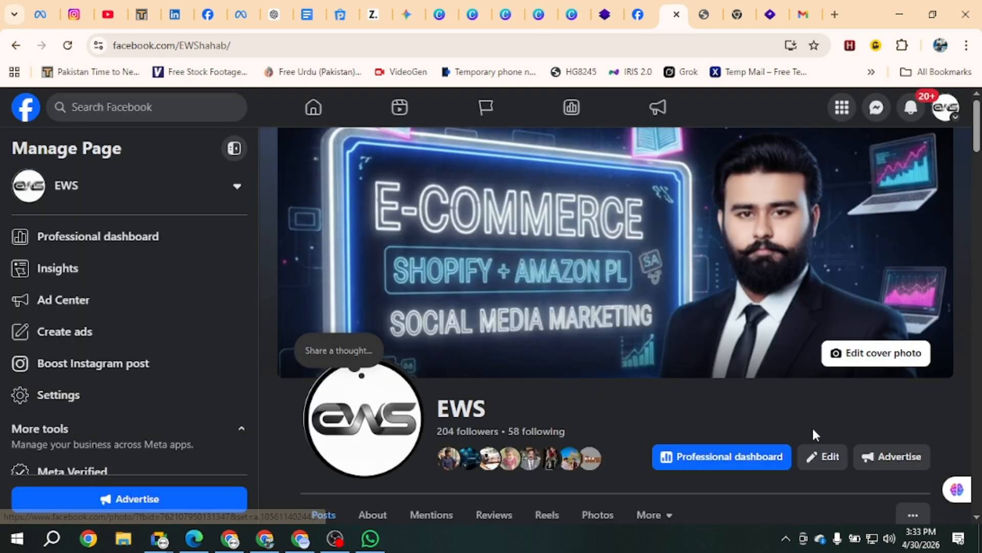
View the EWS Page's edit dialog, close it without changes, and open the Page's settings
left_click(823, 457)
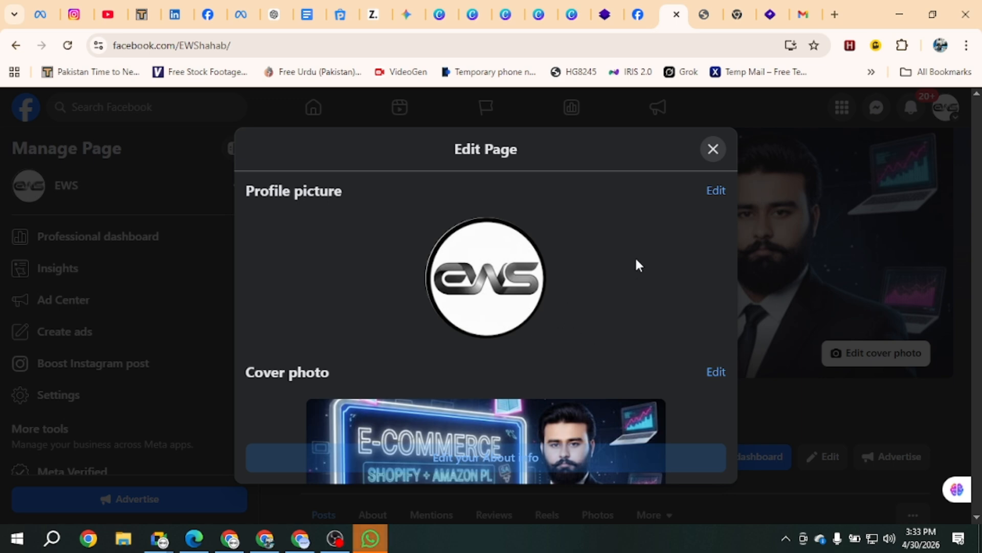
left_click(712, 148)
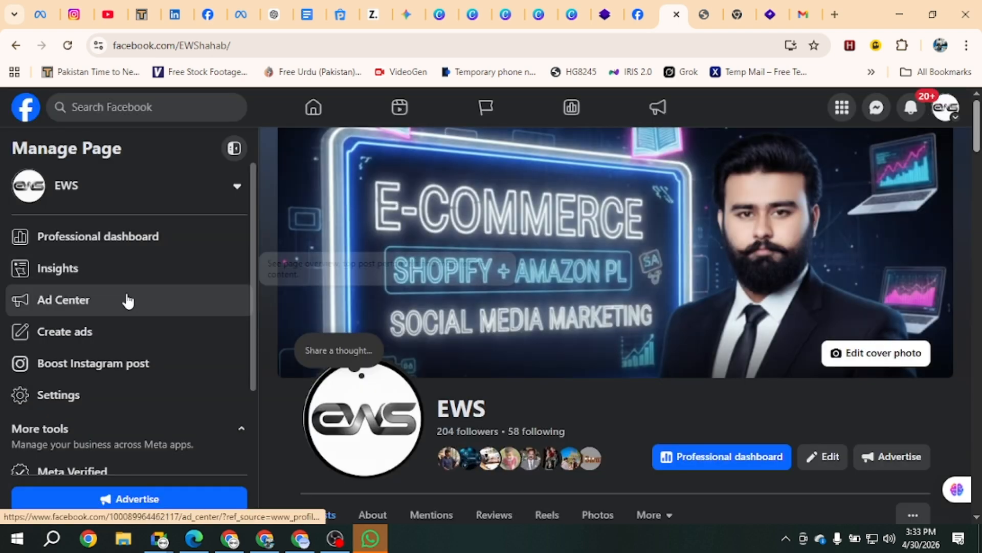
left_click(33, 409)
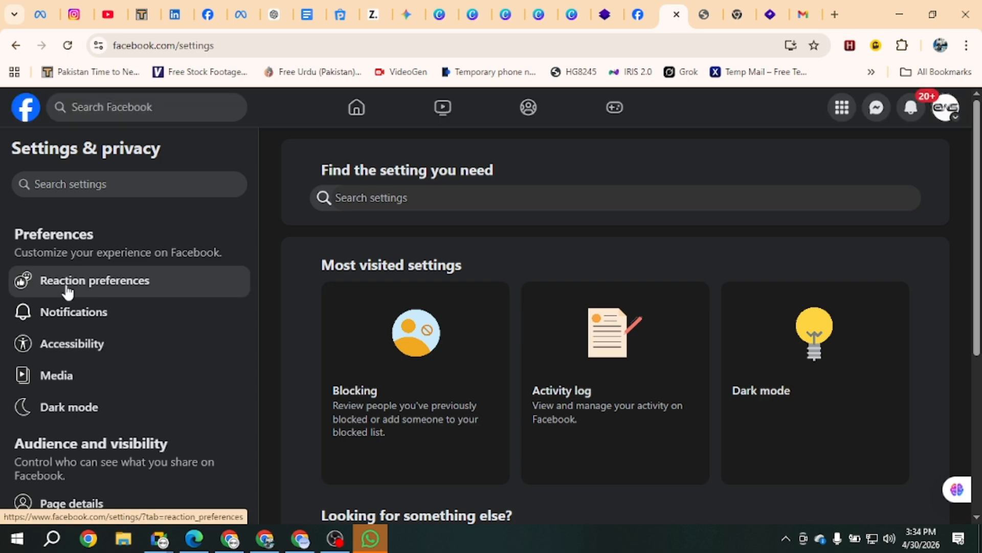
In the reaction preferences, turn hiding reaction counts on other people's posts and reels on, then off again
left_click(105, 285)
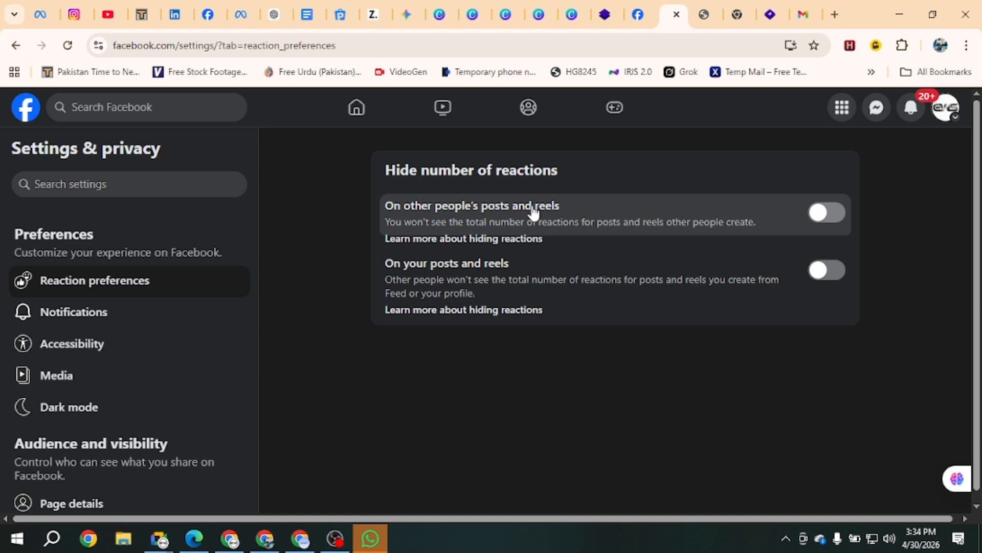
left_click(826, 219)
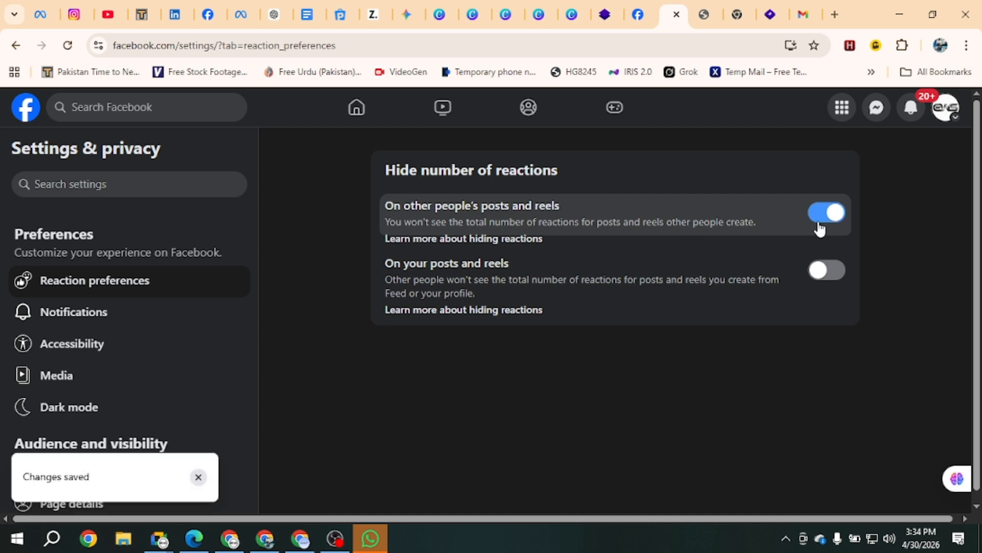
left_click(828, 220)
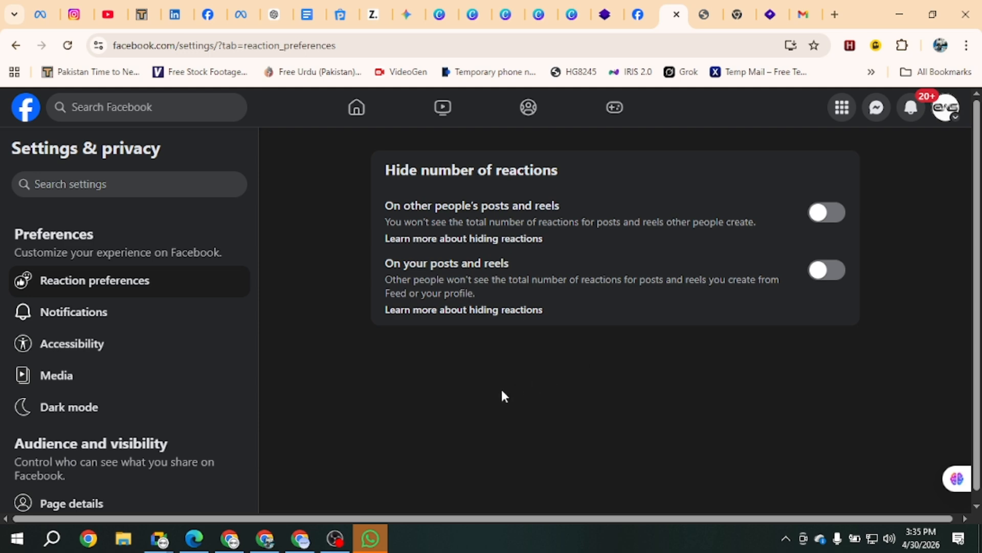
Review the Page's notification settings, from the notification categories to where notifications are received
left_click(53, 317)
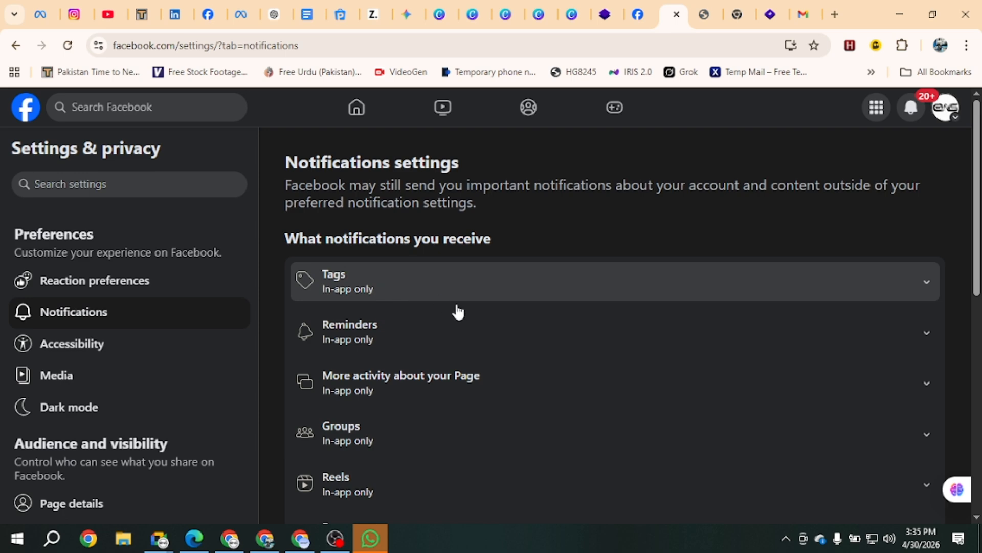
scroll(458, 312, "down", 6)
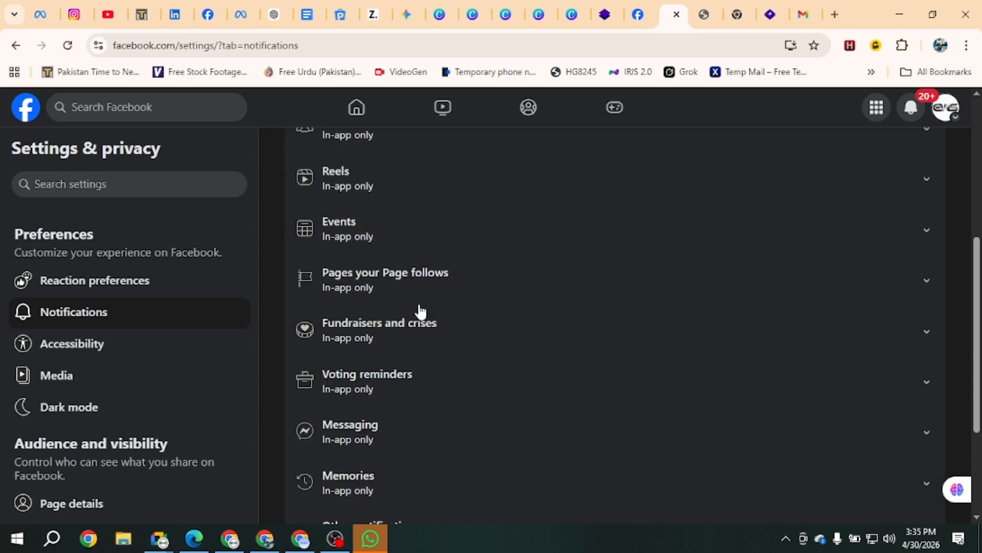
scroll(421, 311, "down", 3)
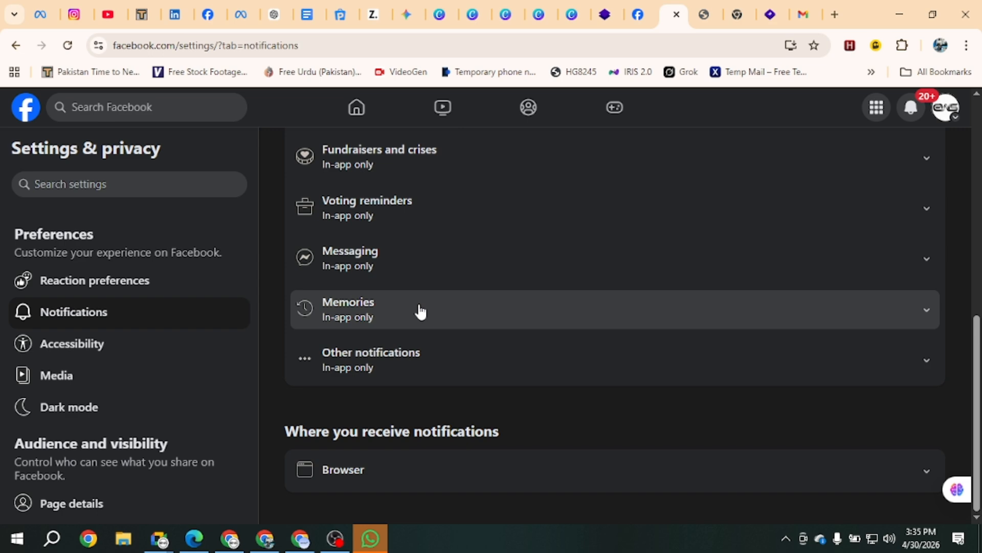
scroll(414, 313, "up", 6)
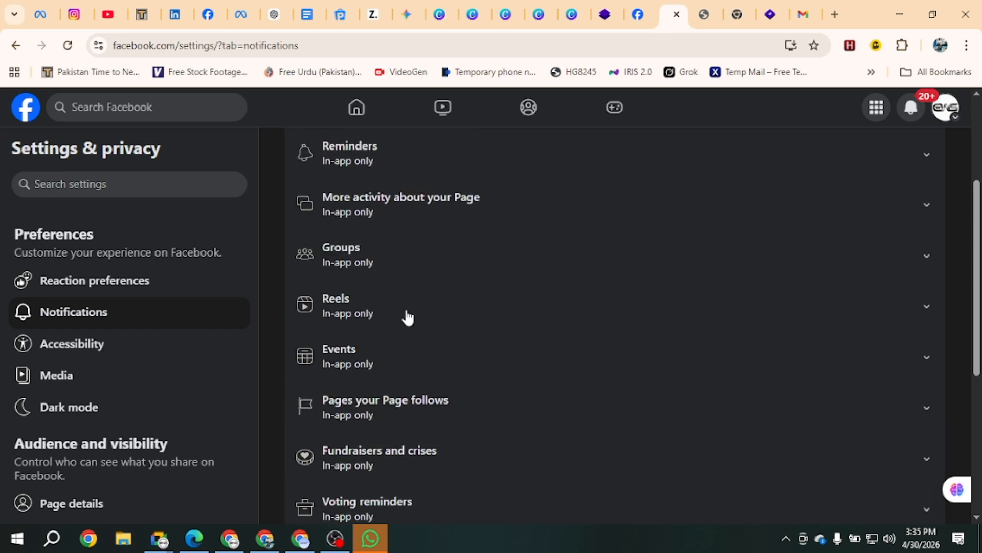
In the accessibility display settings, switch dark mode off and back on
left_click(88, 353)
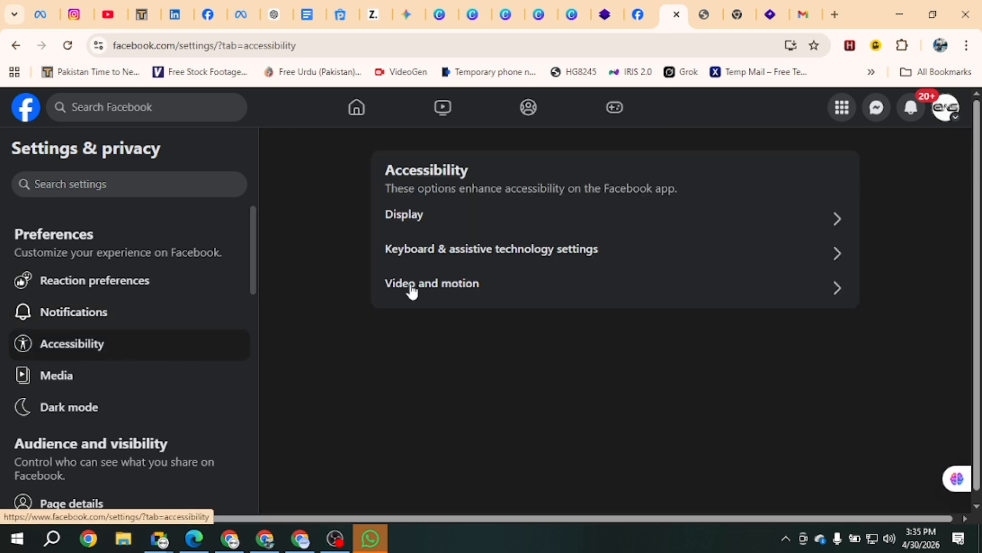
left_click(455, 220)
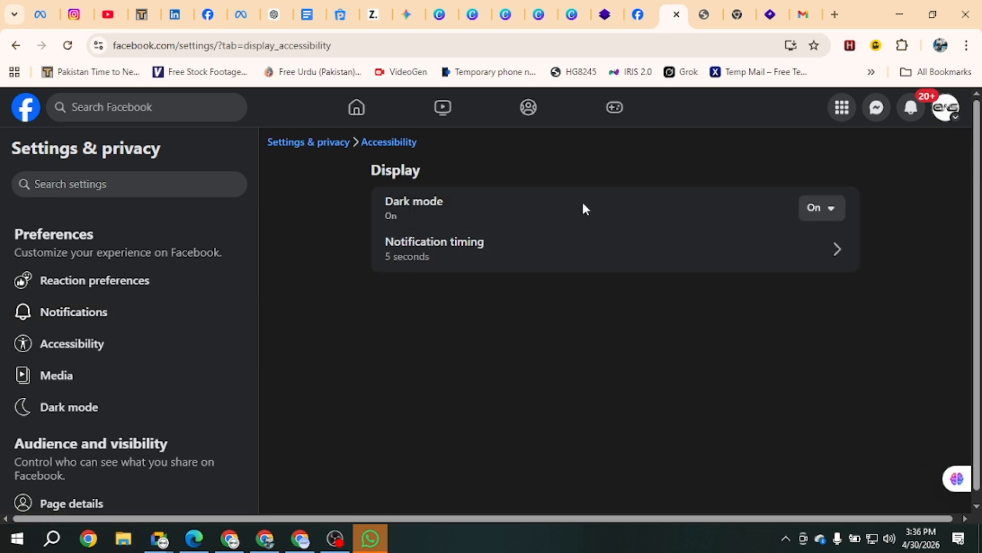
left_click(816, 209)
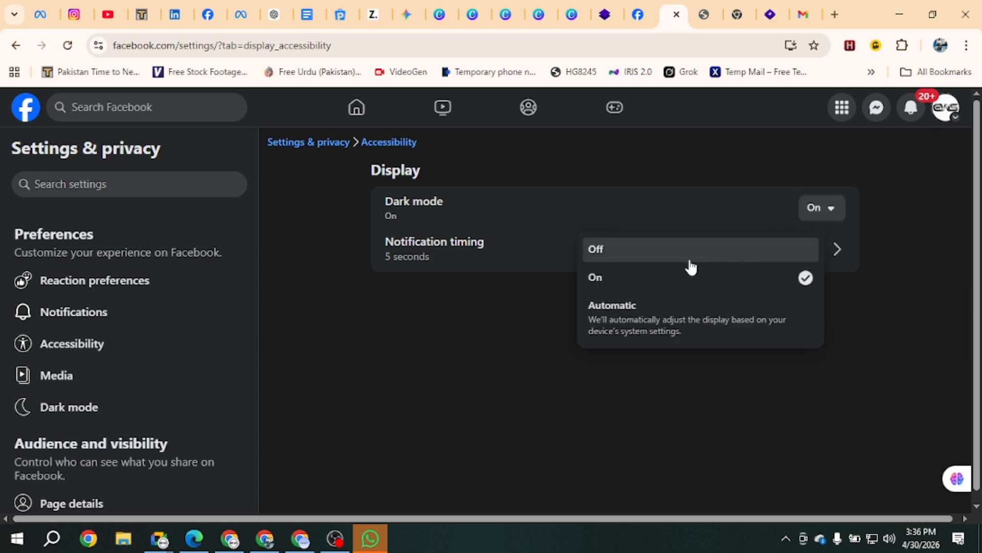
left_click(675, 257)
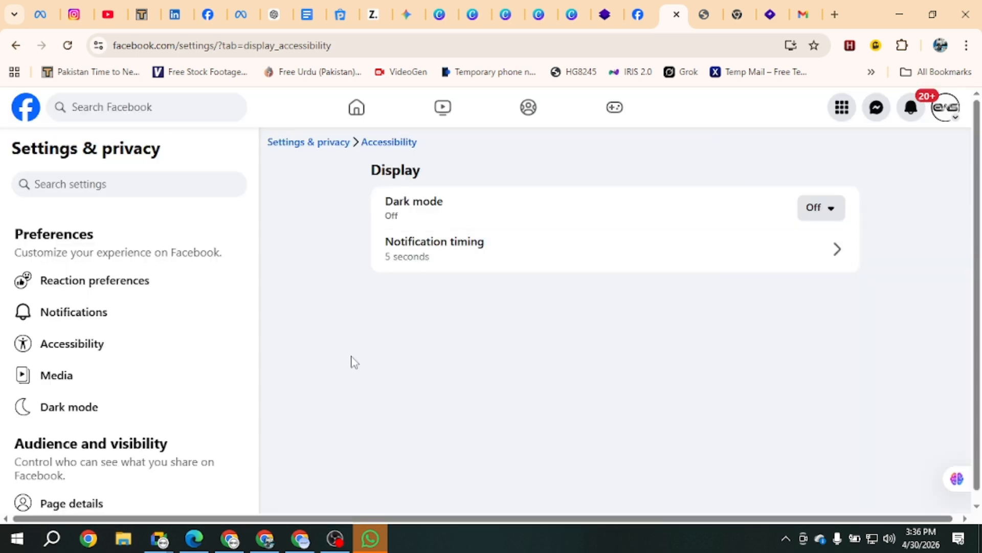
left_click(823, 219)
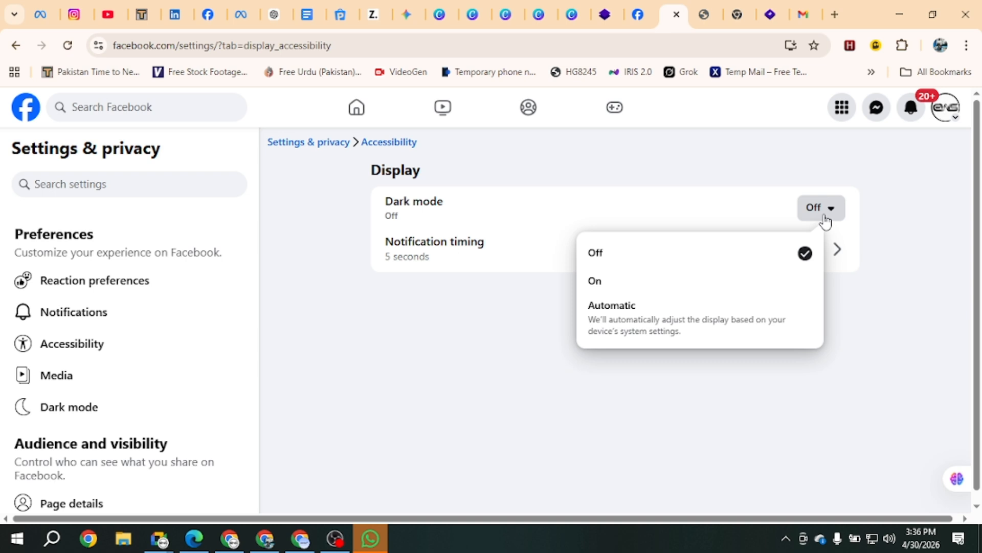
left_click(663, 292)
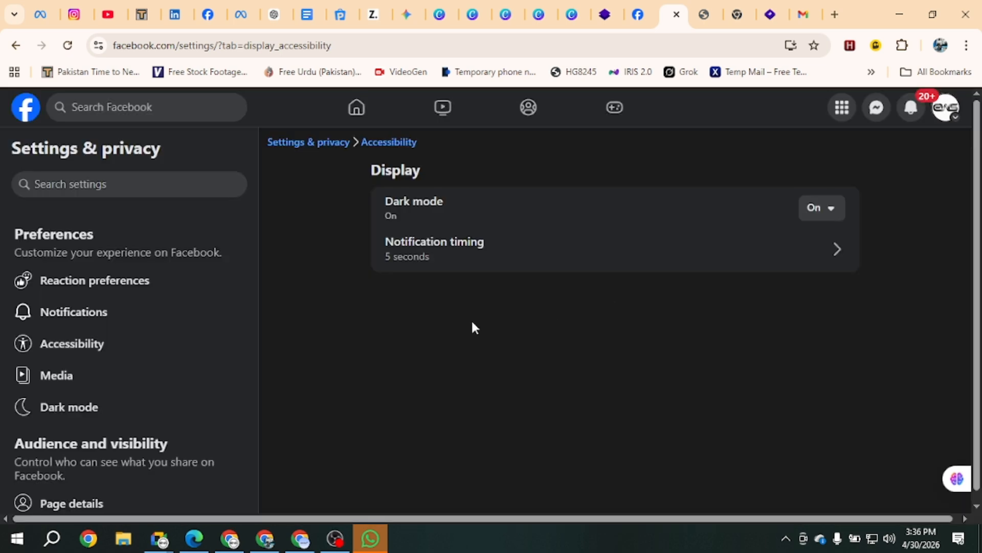
Save the accessibility notification timing as 5 seconds
left_click(632, 256)
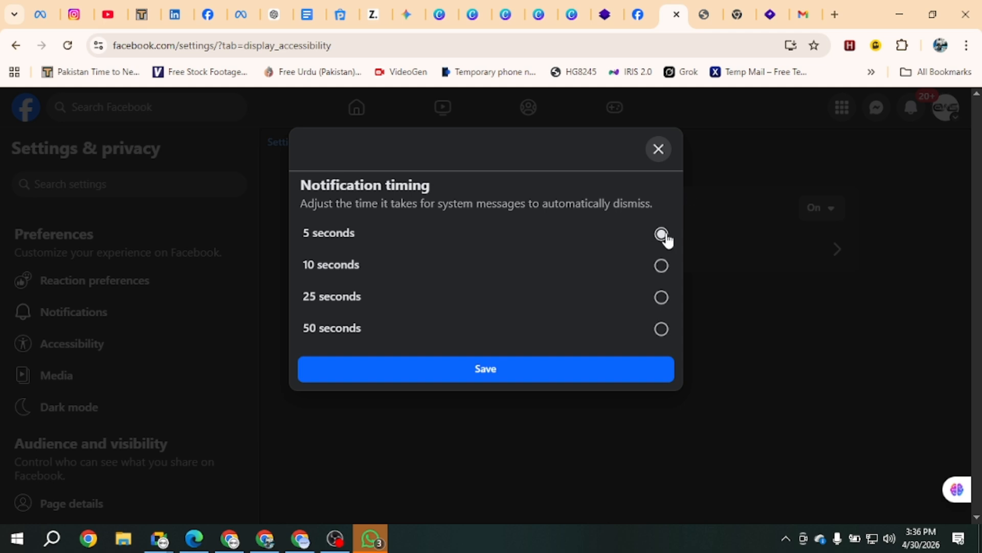
left_click(541, 376)
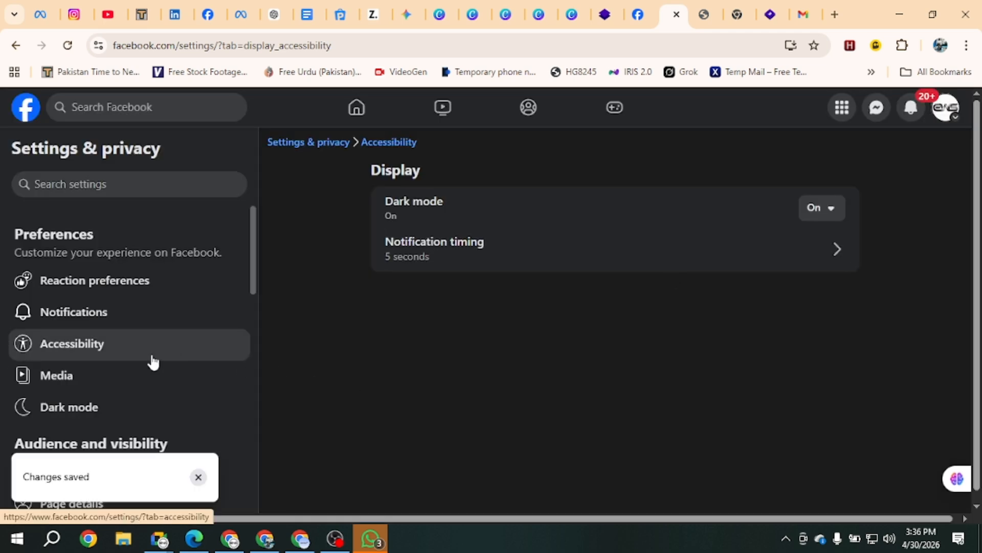
scroll(151, 362, "down", 2)
scroll(151, 362, "up", 1)
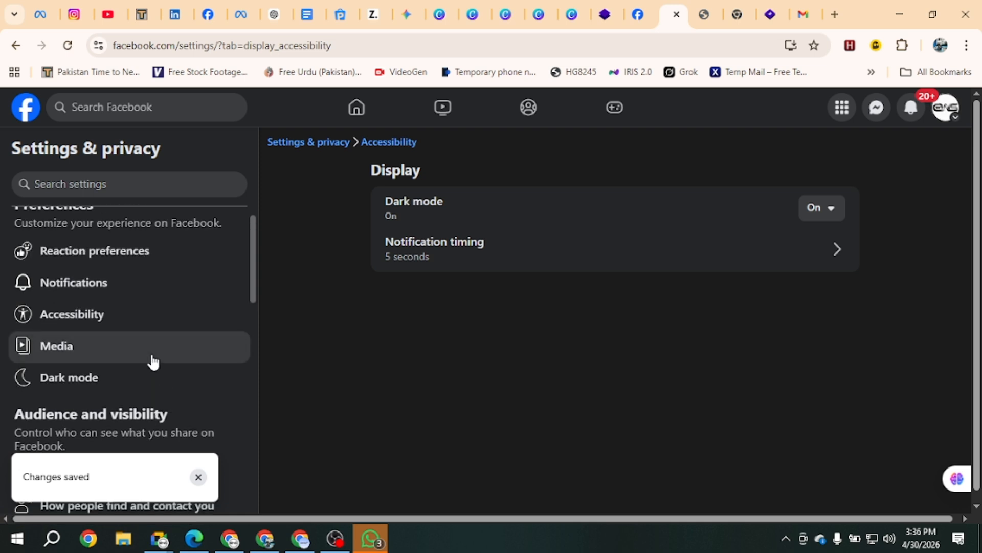
Return to the main settings overview, open the activity log from there, and review its categories
left_click(303, 145)
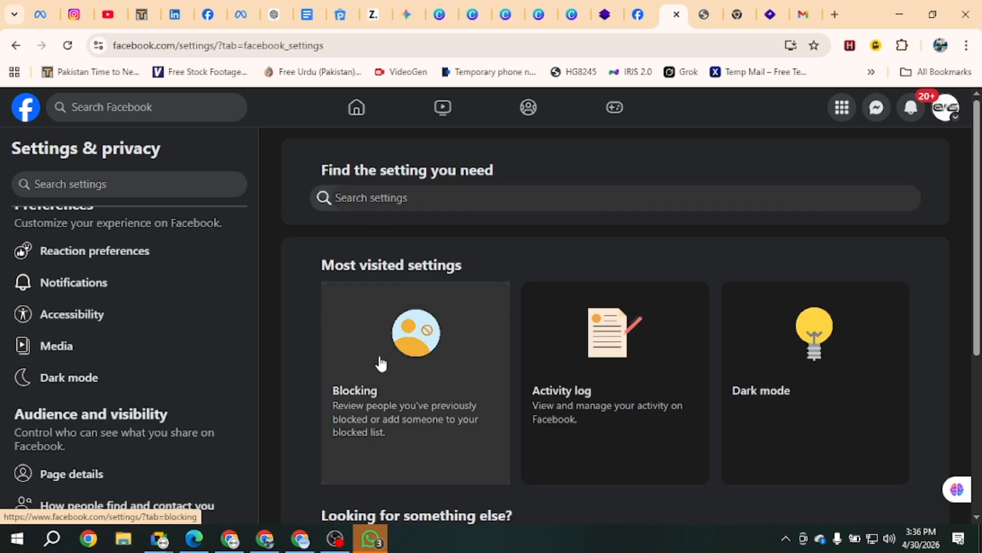
scroll(337, 325, "down", 2)
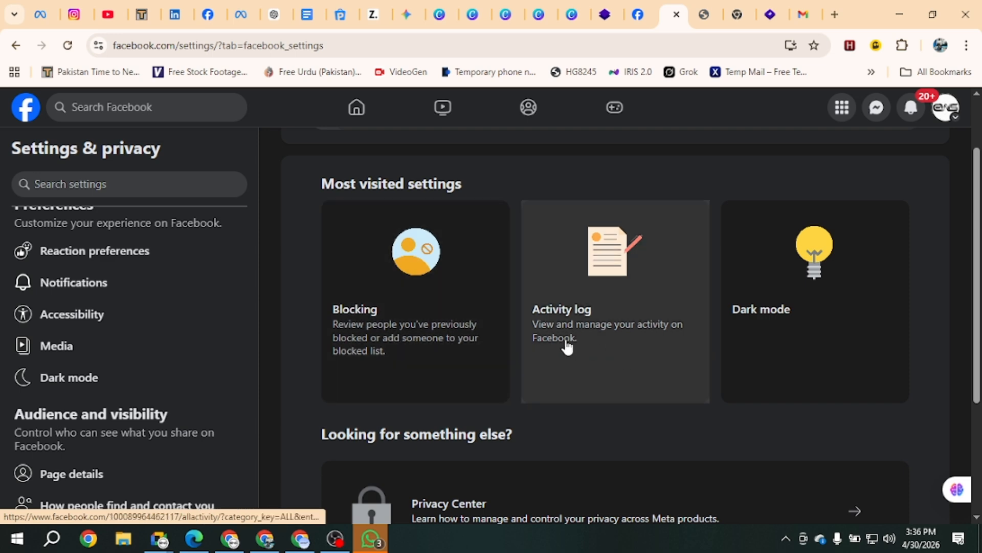
left_click(605, 336)
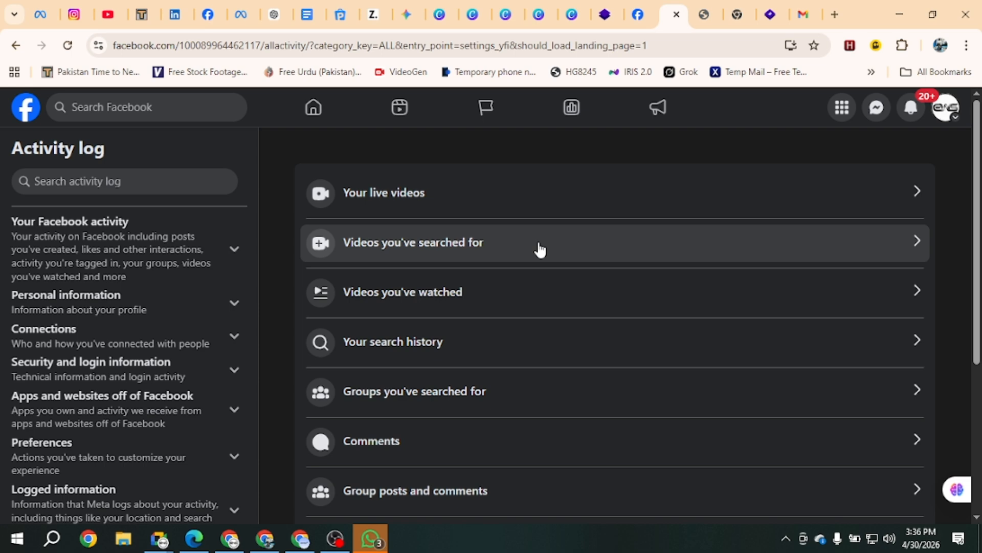
scroll(540, 250, "down", 5)
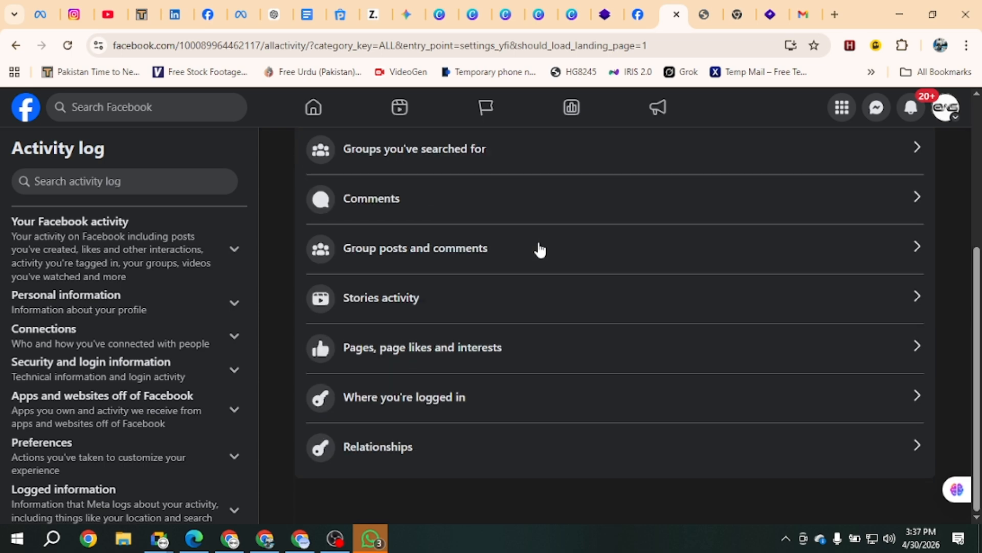
scroll(540, 250, "up", 5)
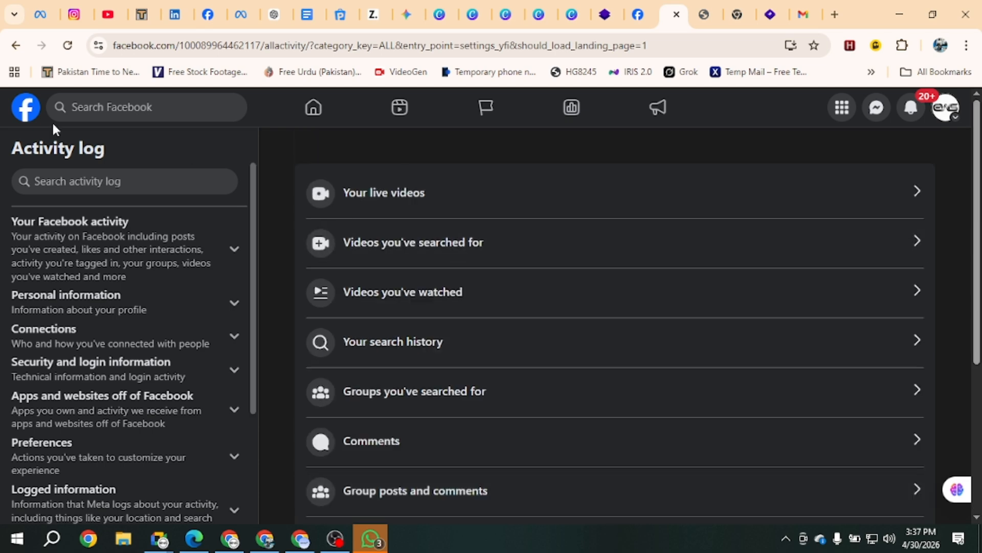
Go back to the settings overview and examine the most visited settings, Privacy Center and Help Center entries
left_click(17, 45)
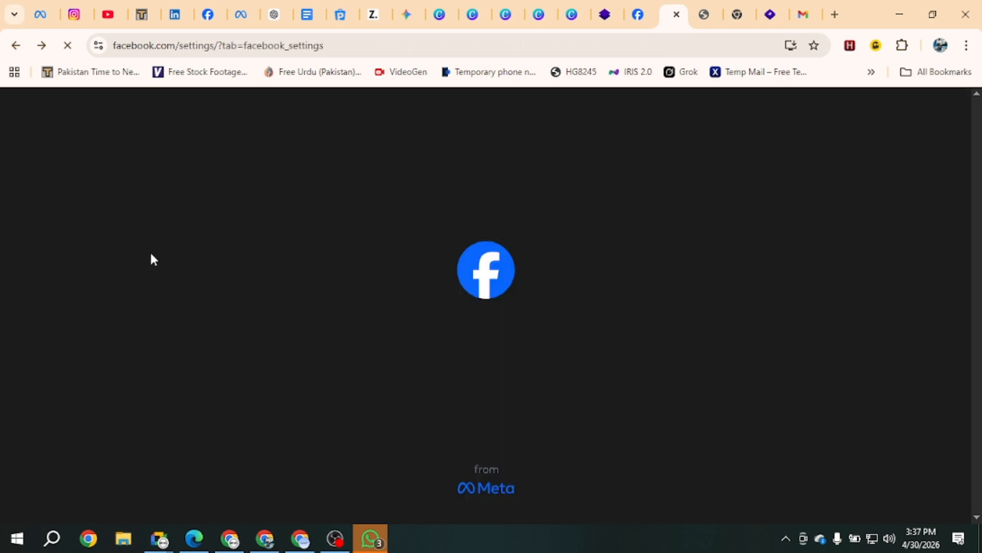
scroll(430, 362, "down", 2)
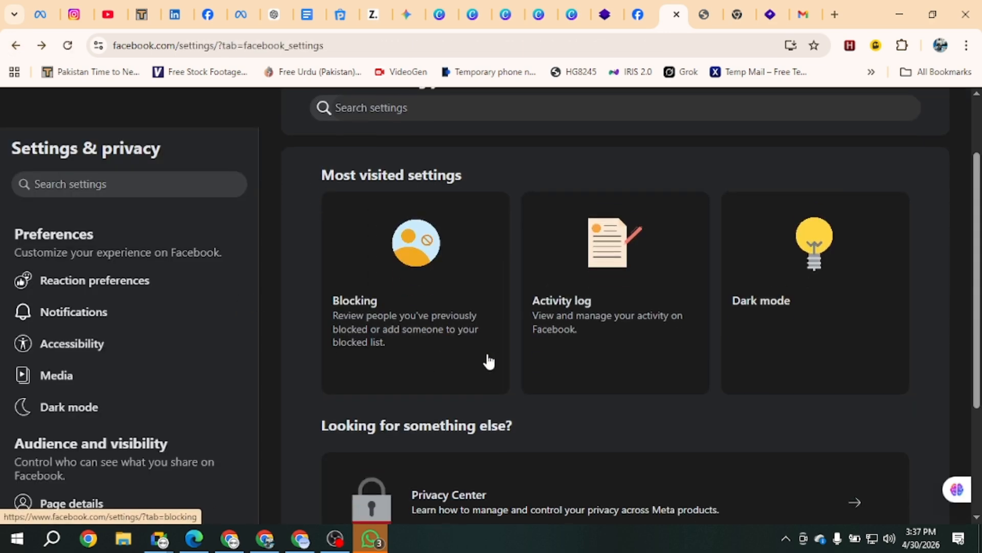
scroll(803, 336, "down", 1)
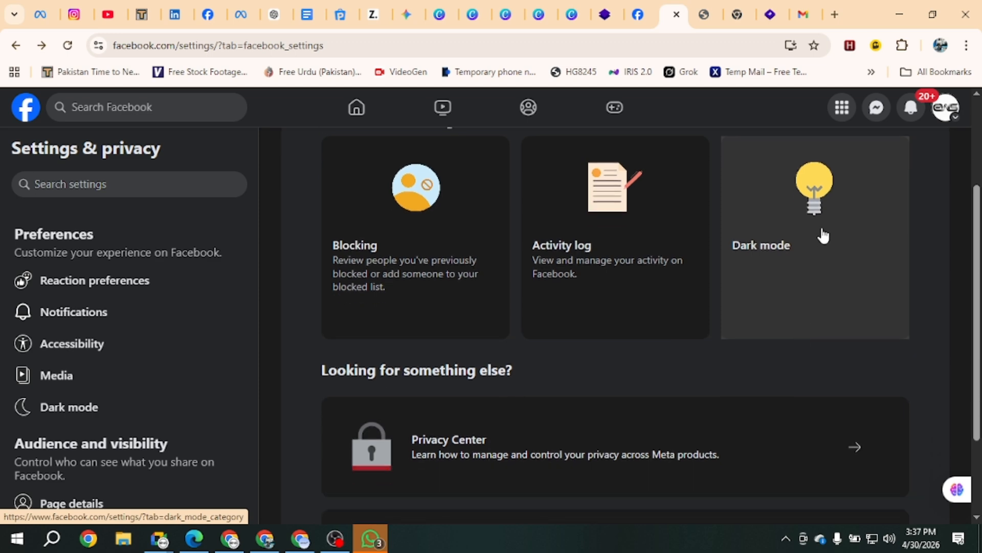
scroll(466, 362, "down", 2)
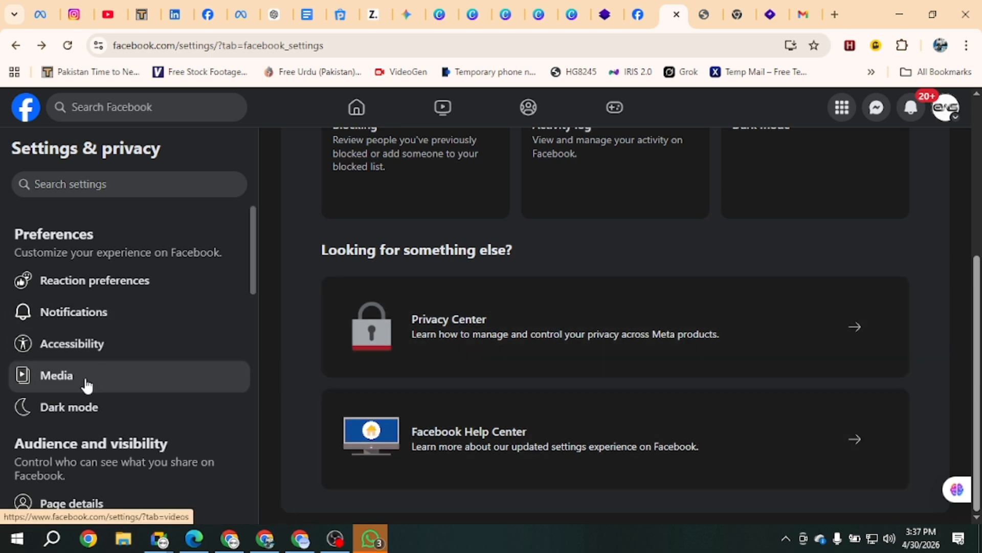
Open the Media preferences and review the Page's video settings
left_click(85, 380)
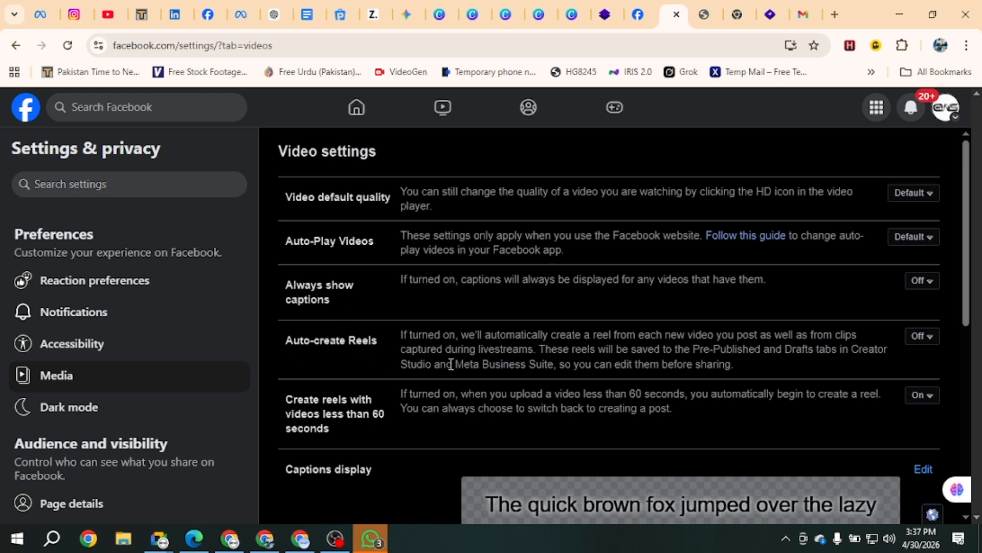
scroll(452, 364, "down", 8)
scroll(450, 368, "up", 7)
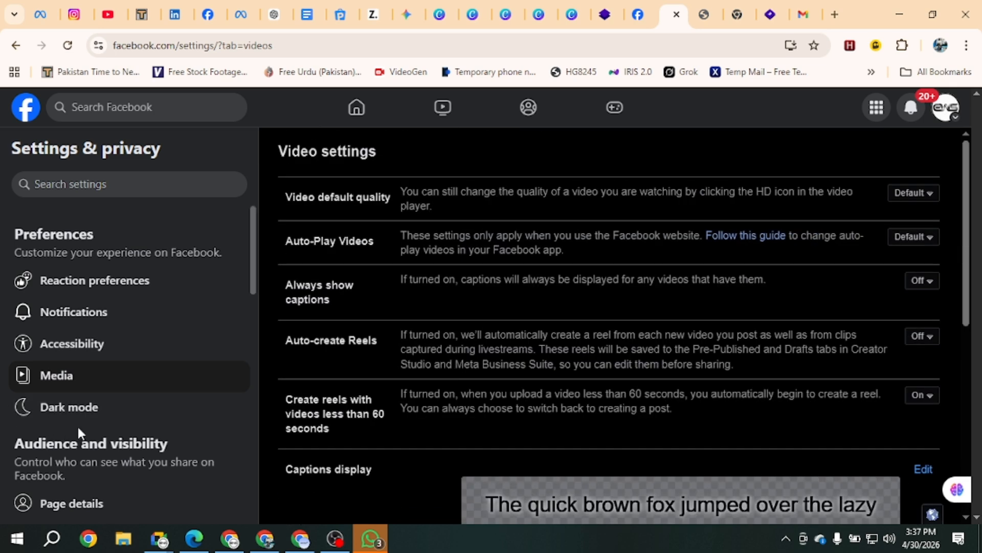
Open the Page name for editing from Page setup and highlight the note about the limit on name changes
scroll(105, 423, "down", 4)
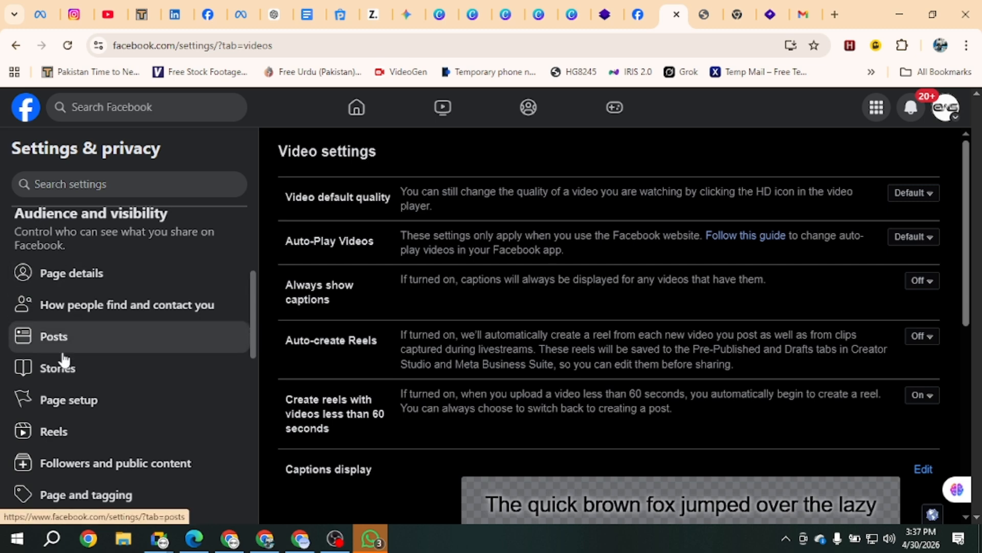
left_click(97, 409)
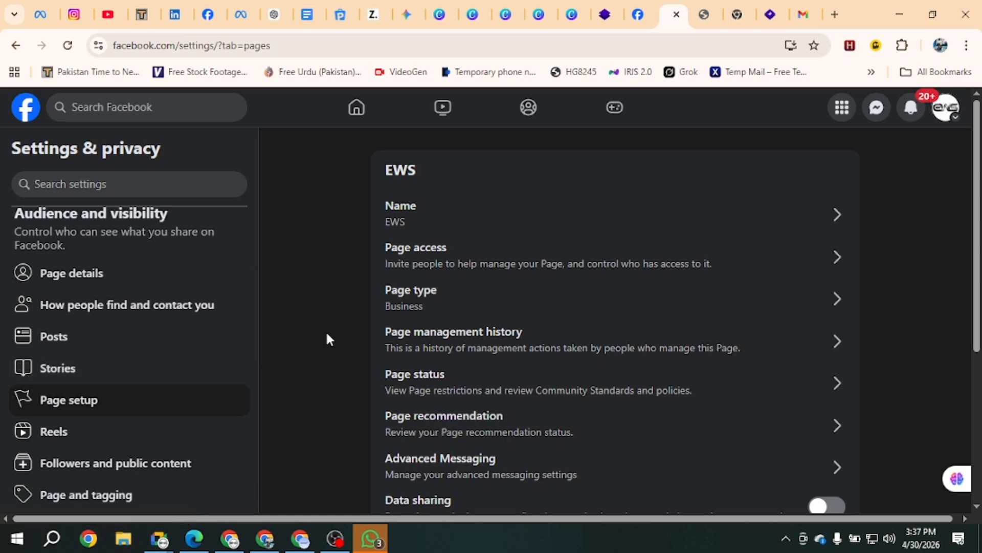
left_click(639, 210)
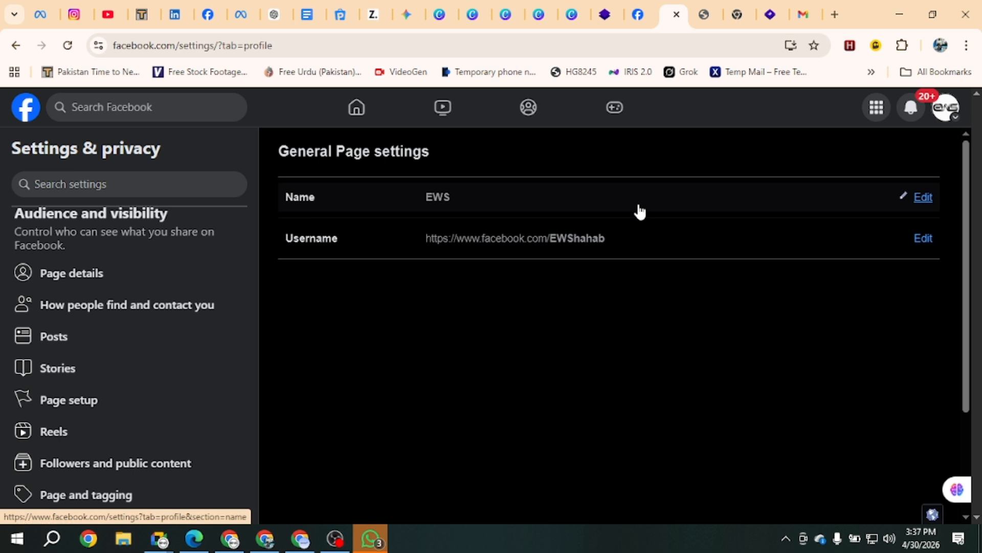
left_click(927, 197)
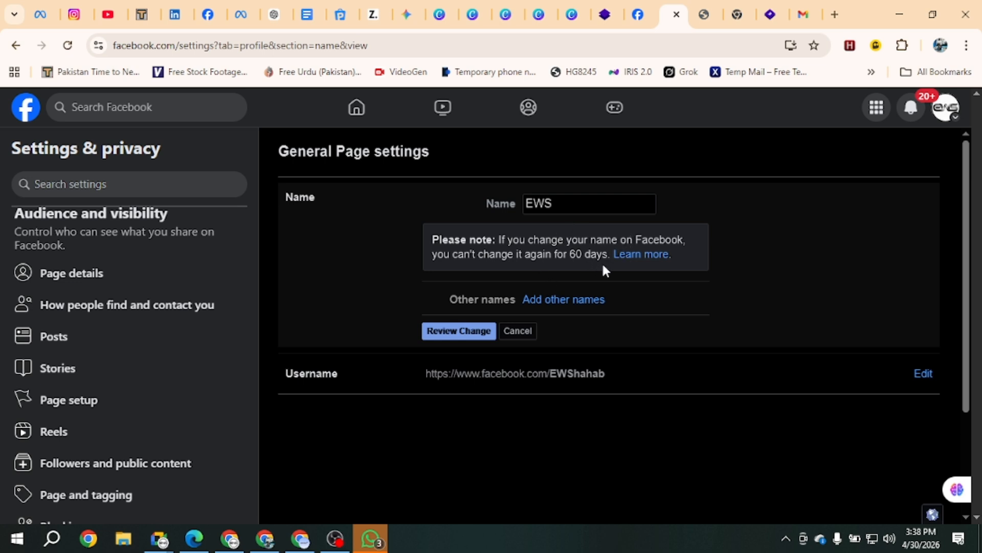
left_click_drag(608, 255, 436, 241)
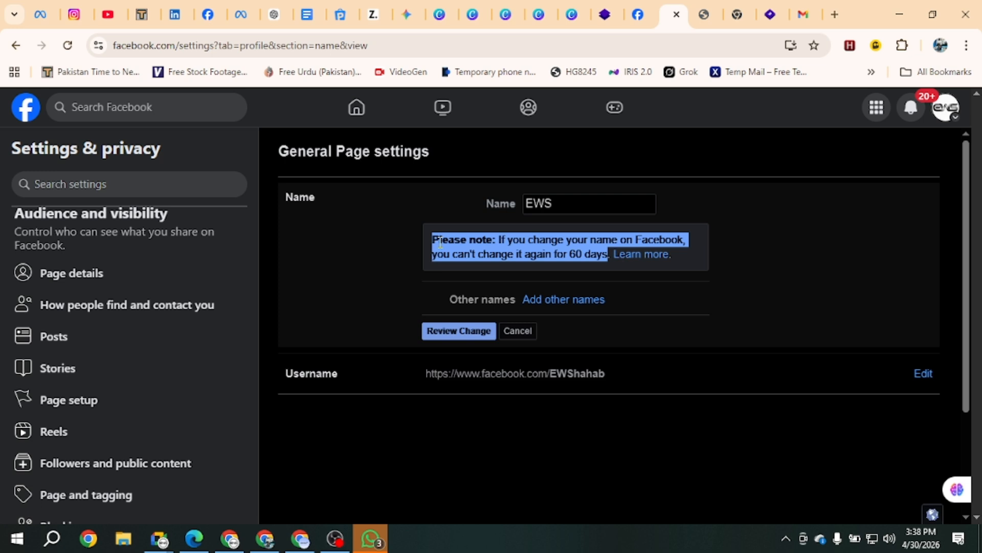
Return to Page setup, reopen the Page's name settings, and open the username for editing
left_click(463, 249)
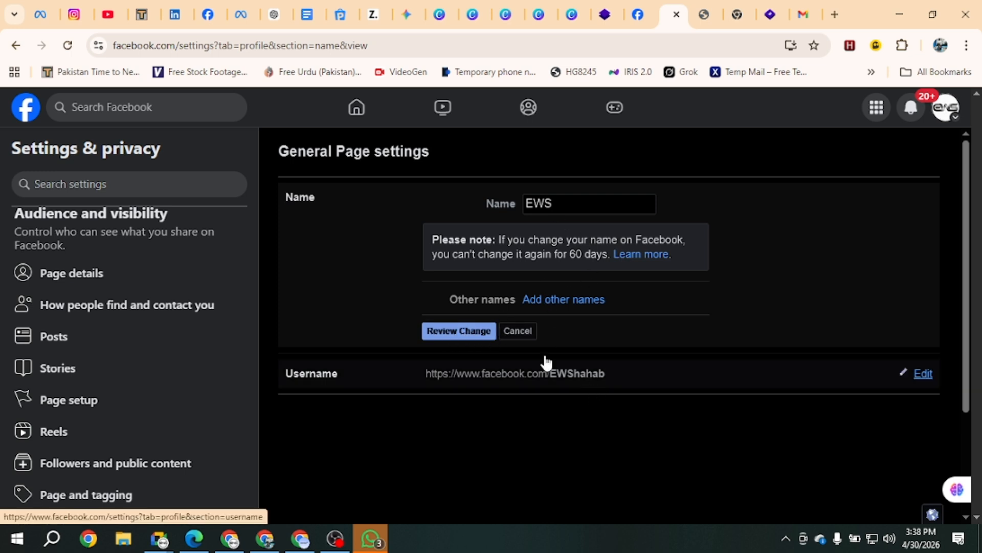
left_click(81, 405)
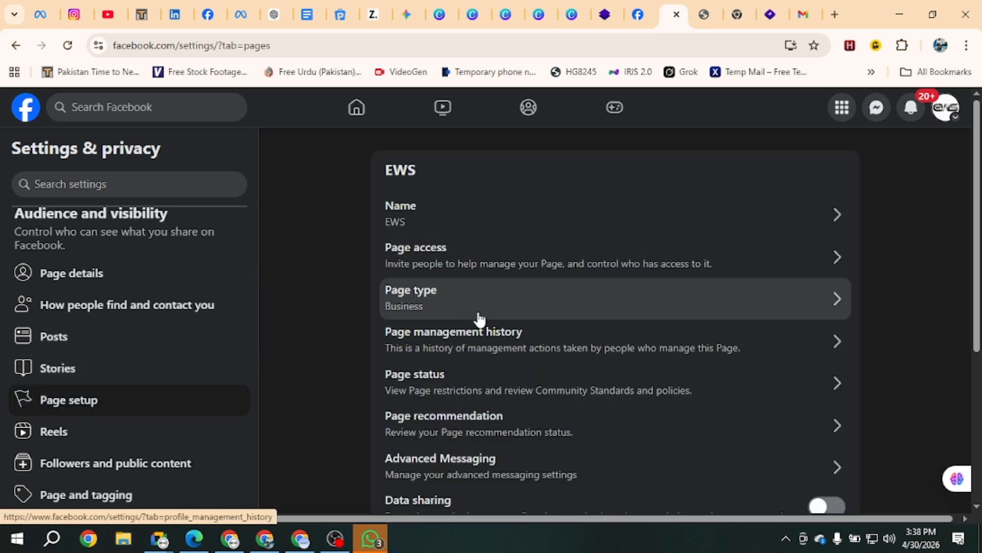
left_click(759, 219)
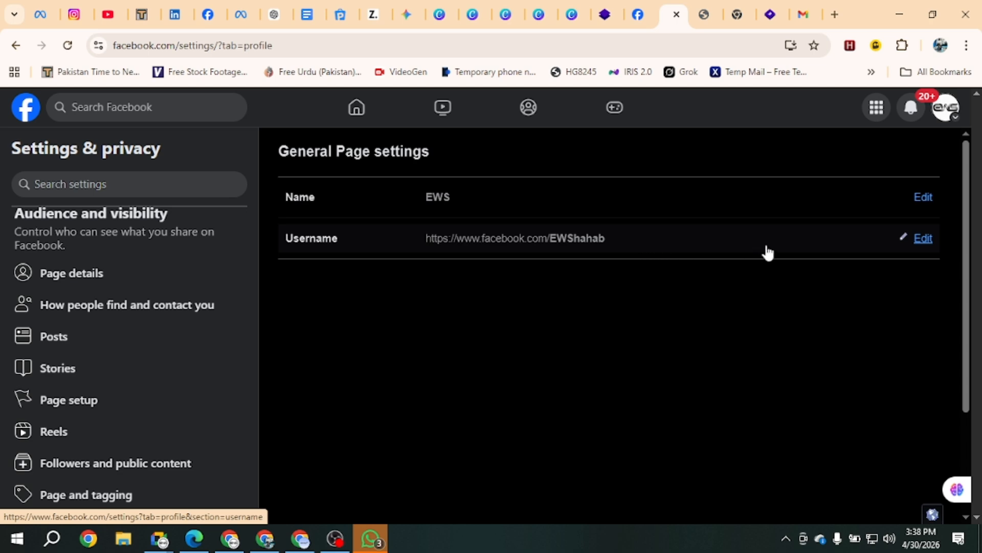
left_click(928, 240)
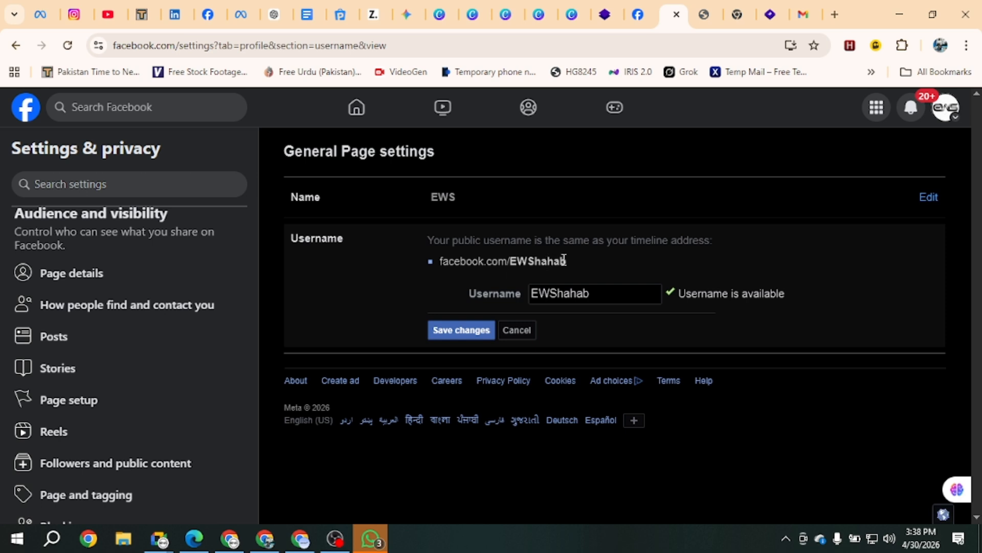
Highlight the Page's public username address and examine the username field, returning to the Page name editing section
left_click_drag(567, 261, 444, 266)
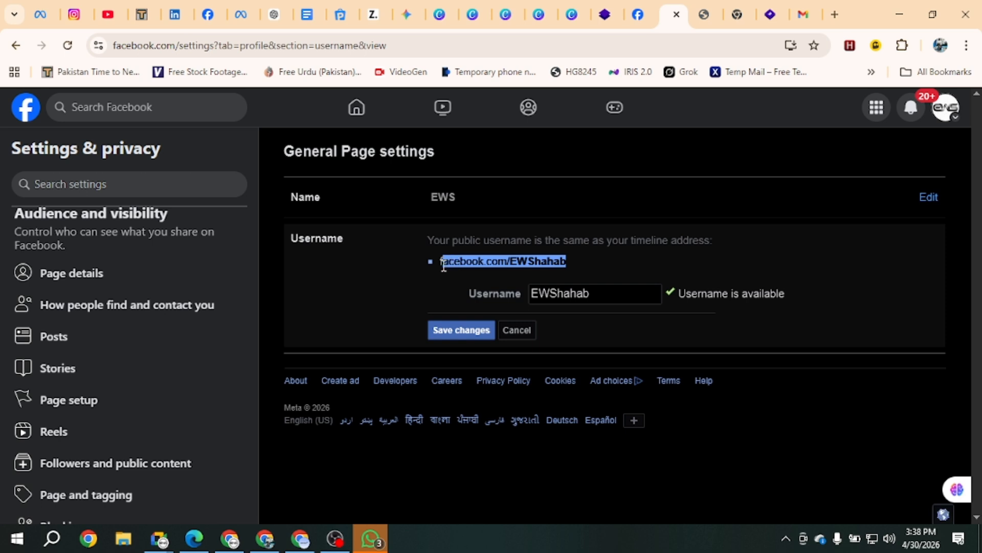
left_click(512, 262)
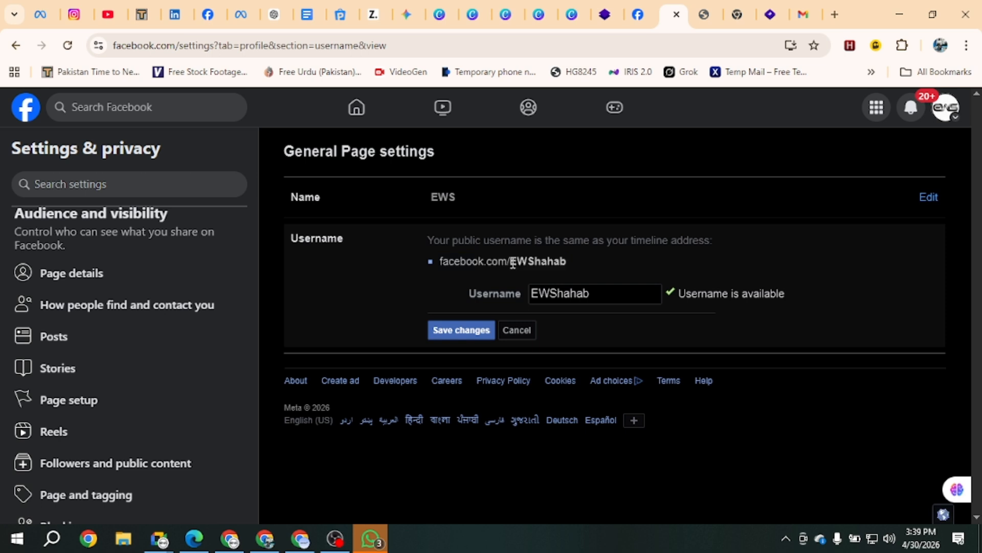
left_click(602, 293)
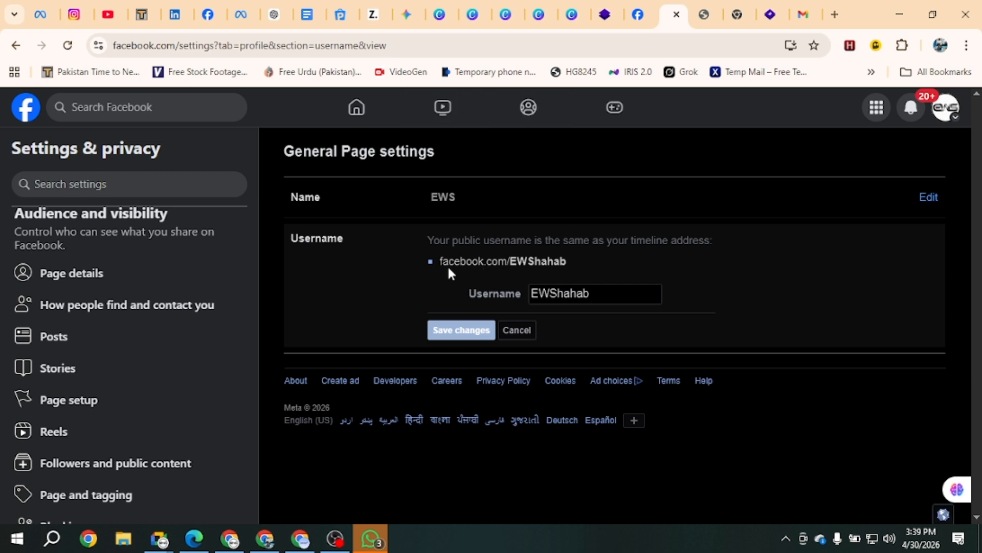
left_click_drag(438, 262, 584, 264)
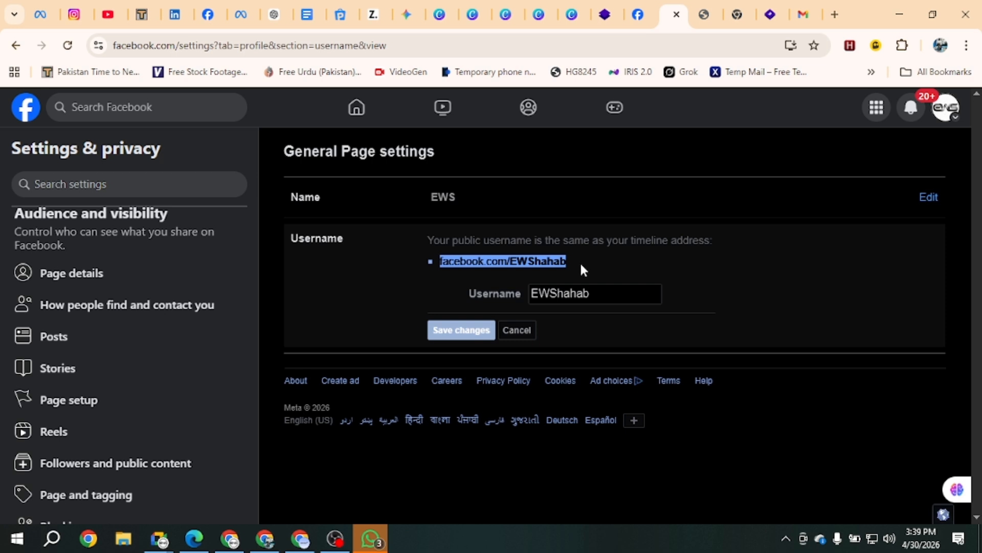
left_click(565, 263)
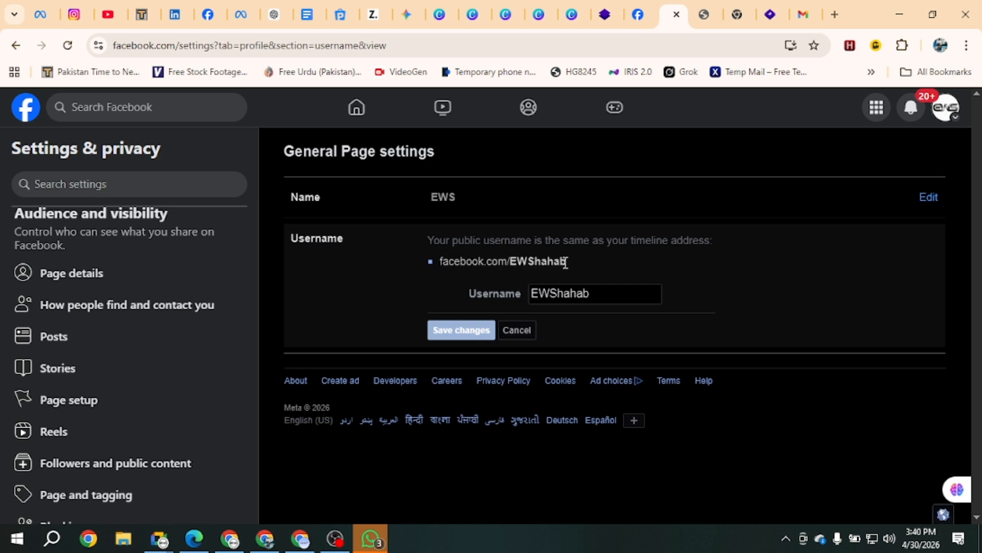
left_click_drag(567, 262, 442, 267)
left_click(564, 293)
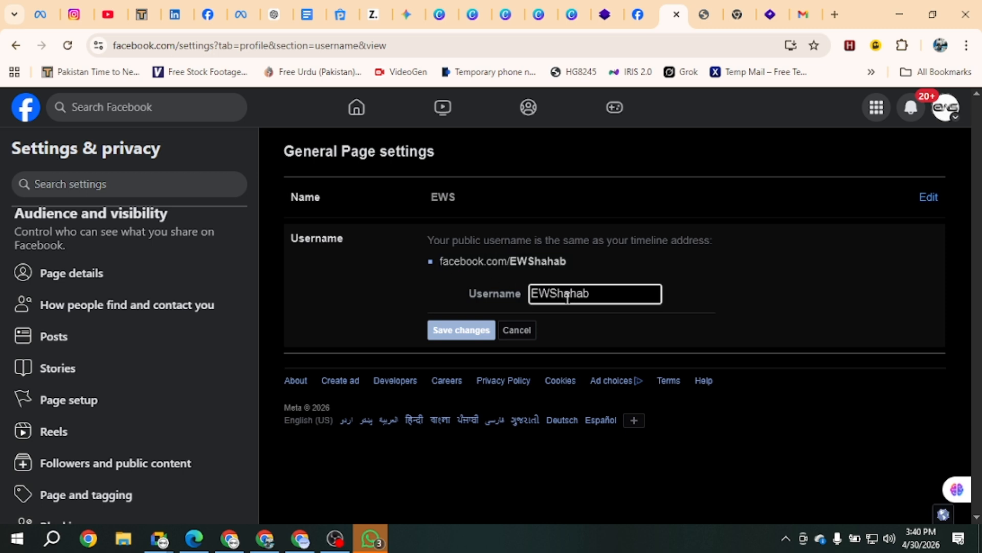
left_click(449, 205)
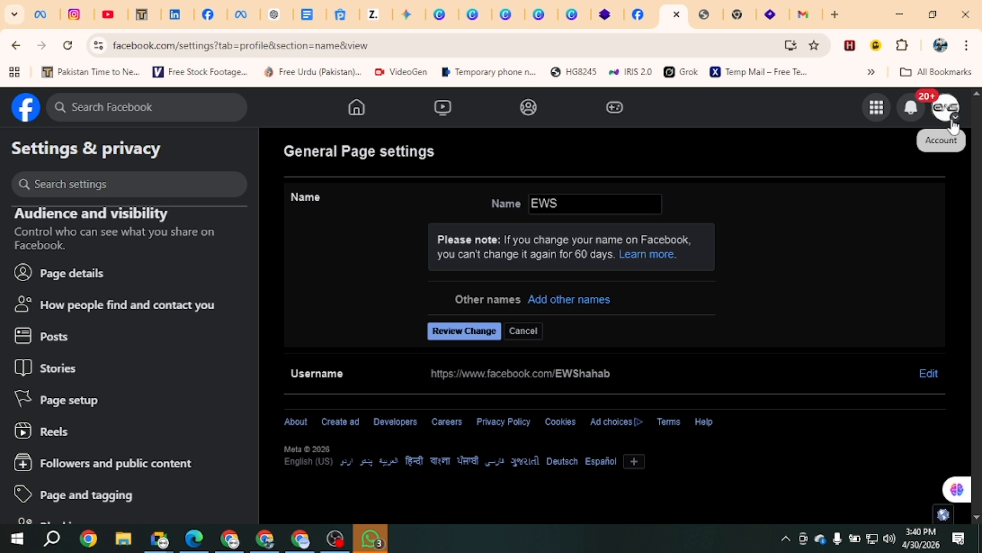
right_click(23, 116)
left_click(95, 131)
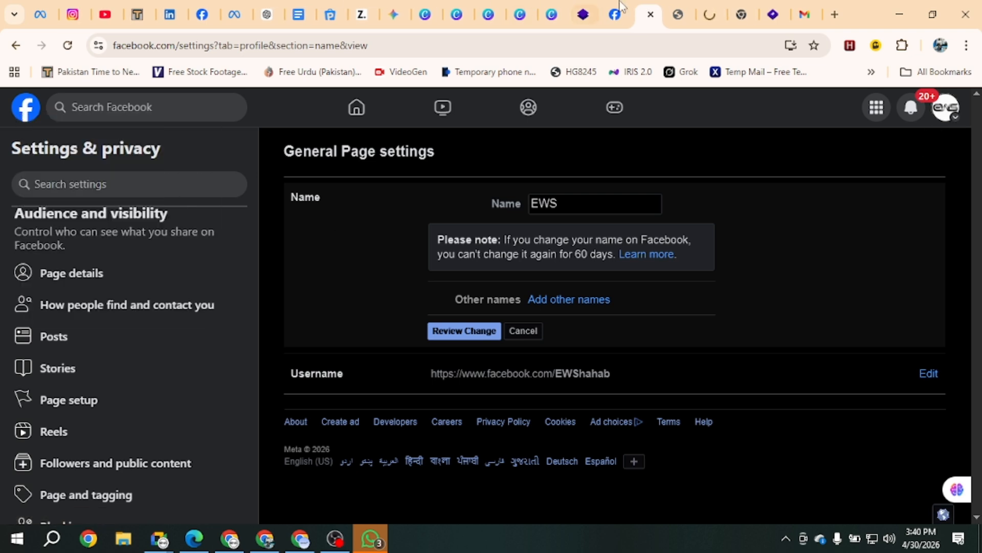
left_click(679, 11)
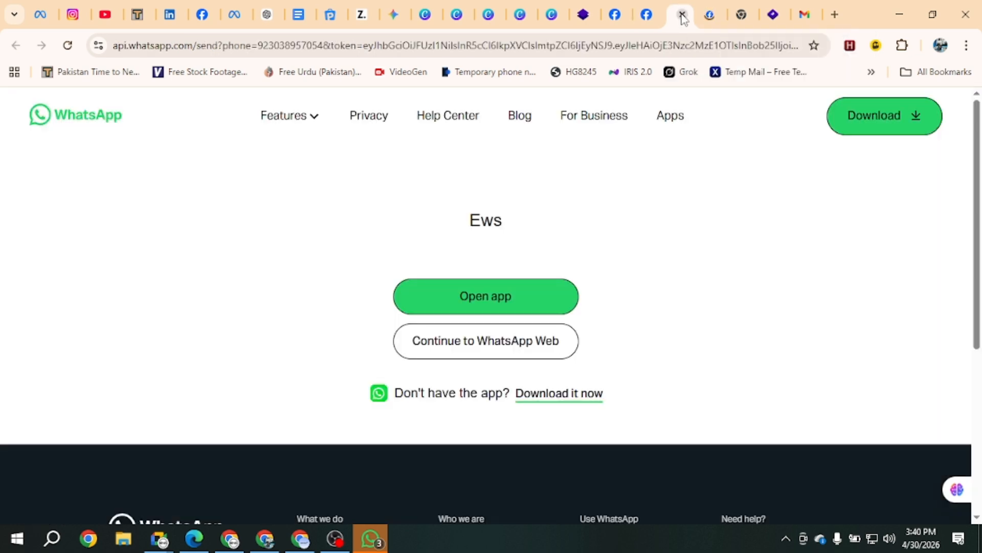
left_click(678, 13)
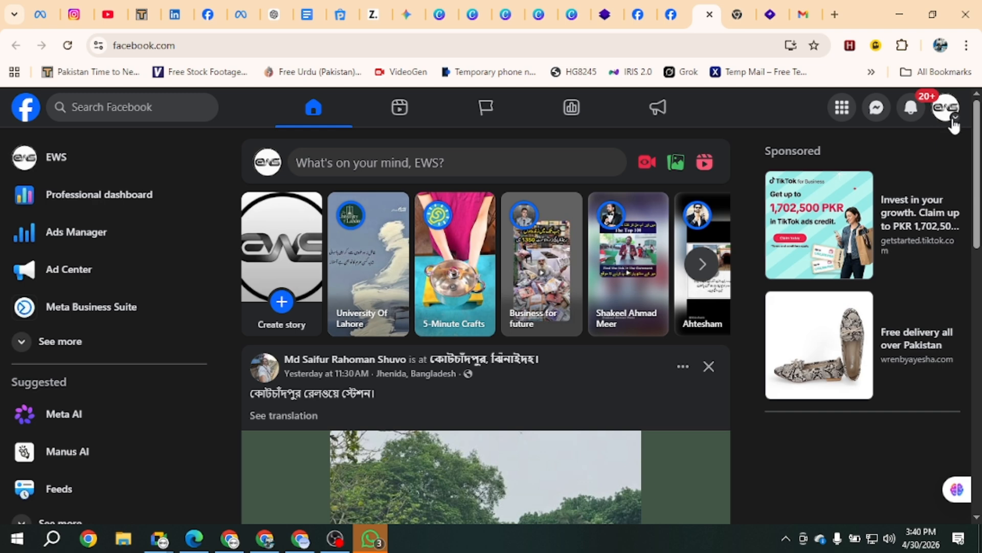
left_click(950, 110)
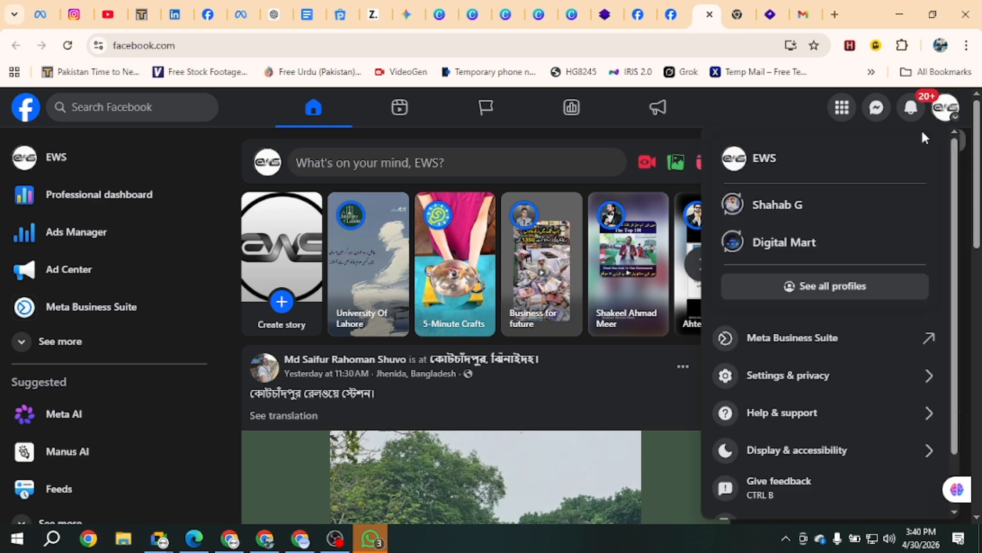
left_click(824, 163)
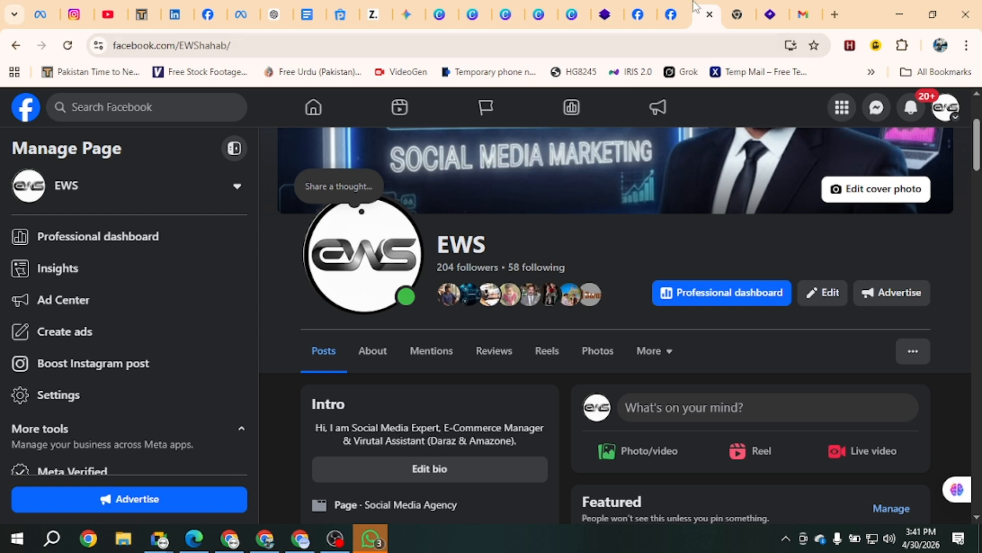
Go back to the settings tab, try "abcd" as the Page's username, and cancel the edit
left_click(672, 15)
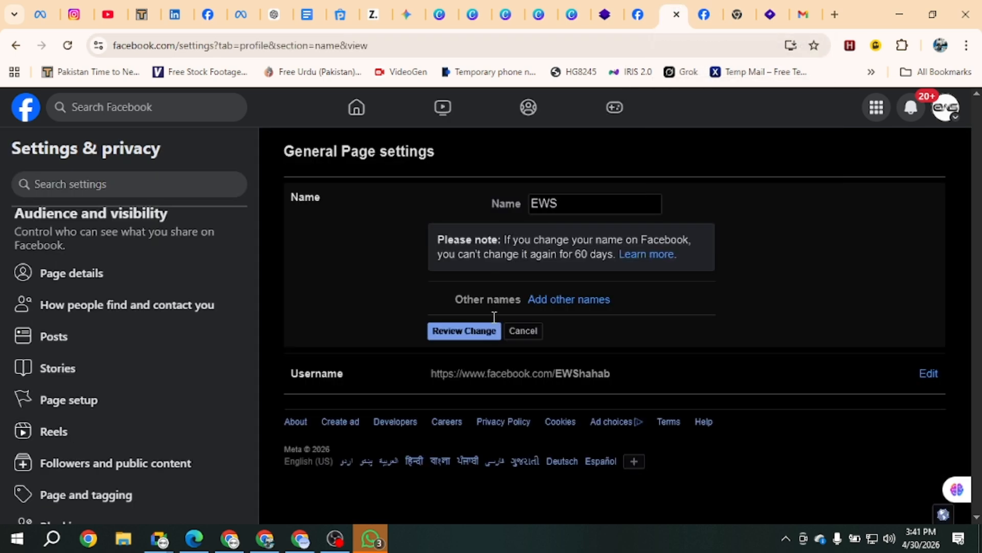
left_click(622, 390)
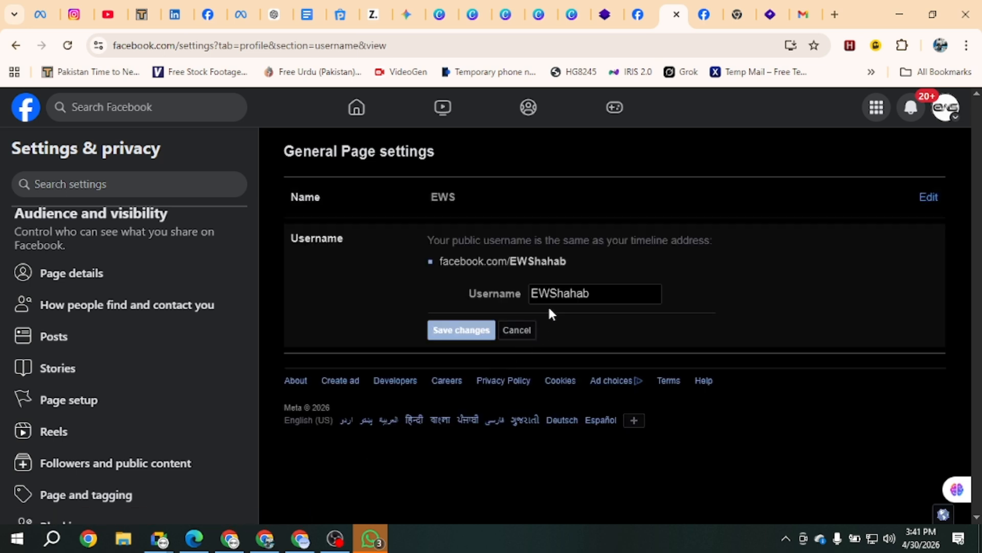
left_click_drag(535, 298, 591, 297)
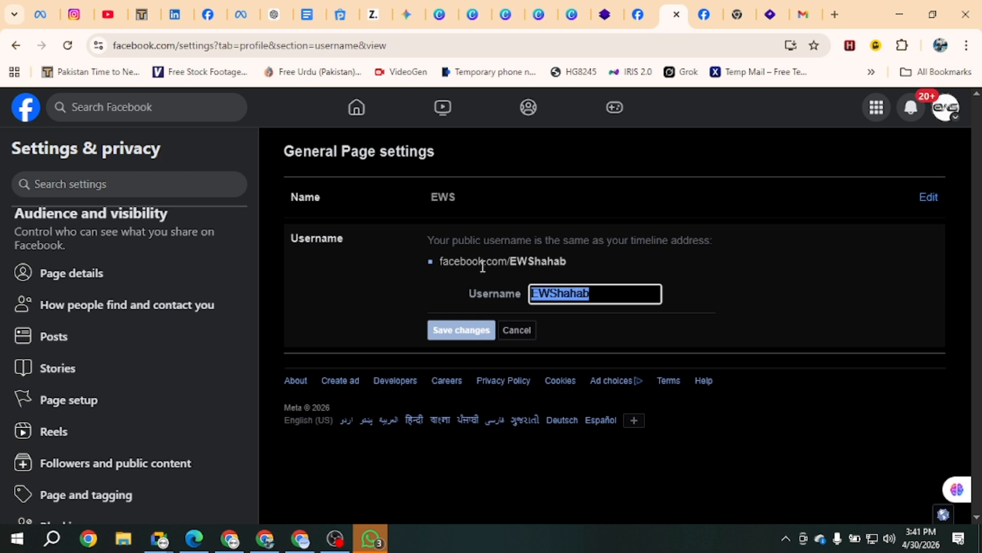
key("BackSpace")
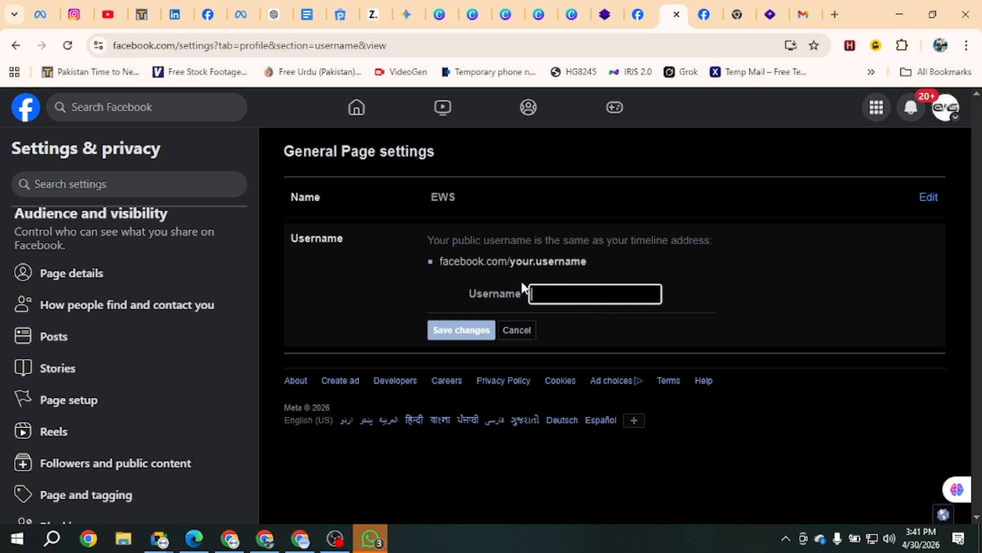
type("abcd")
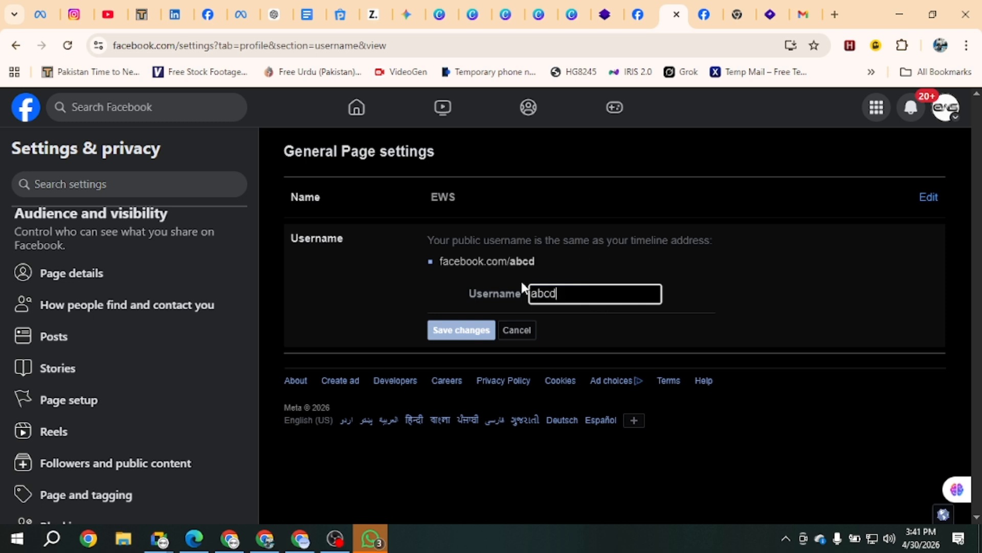
left_click_drag(449, 259, 535, 262)
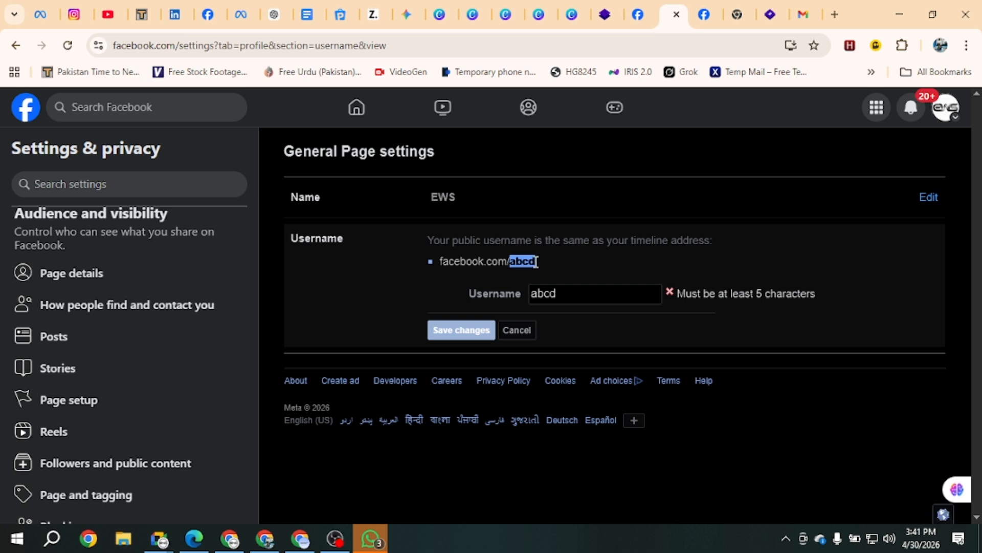
left_click(536, 261)
left_click(521, 332)
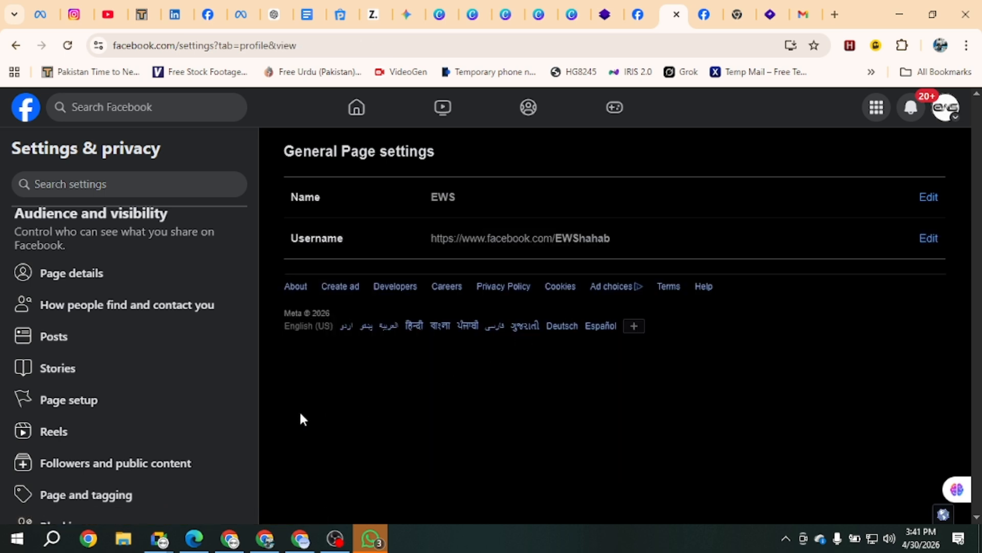
Open Page details and review the contact and basic info, including categories, contact details, website links, hours and languages
scroll(189, 395, "up", 1)
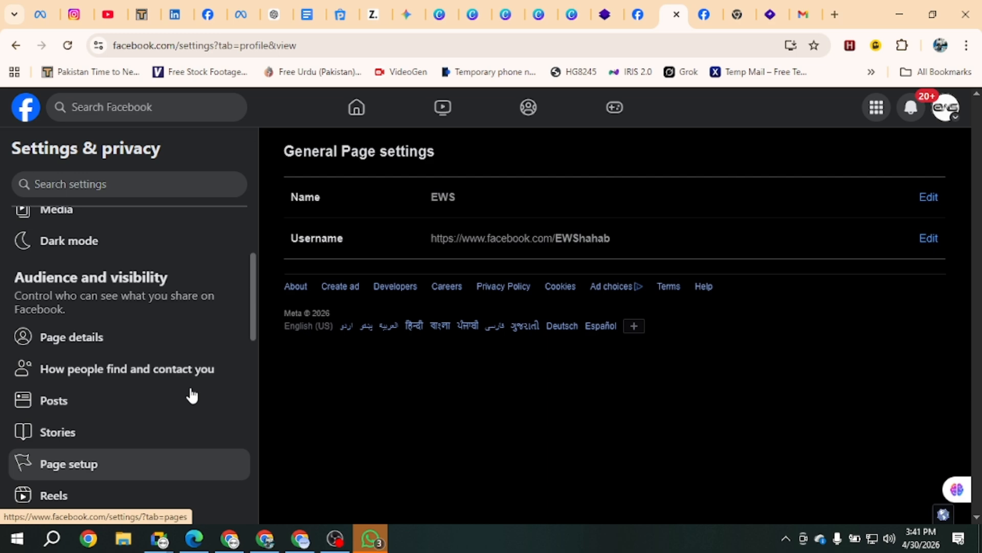
left_click(125, 350)
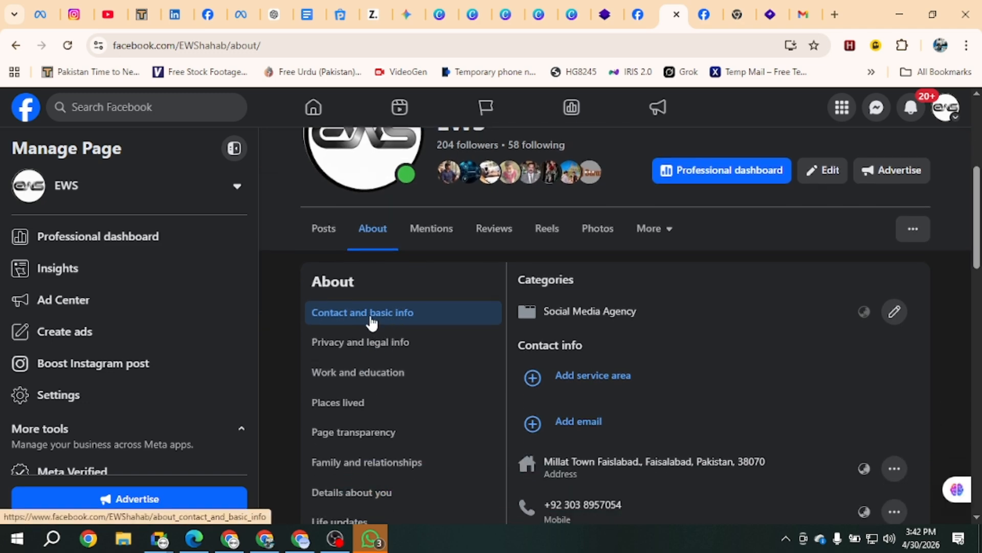
scroll(694, 362, "down", 2)
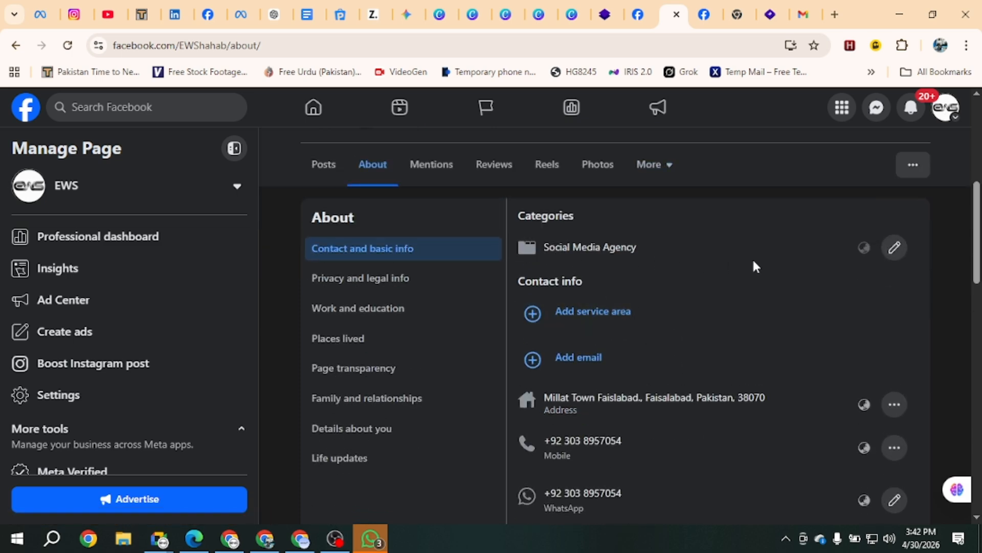
scroll(615, 343, "down", 1)
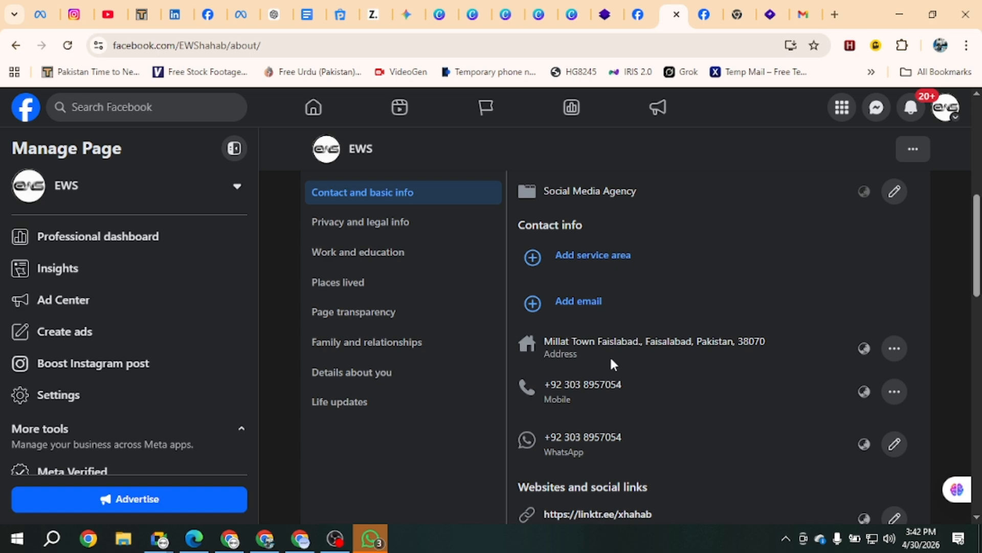
scroll(612, 363, "down", 2)
scroll(756, 375, "down", 2)
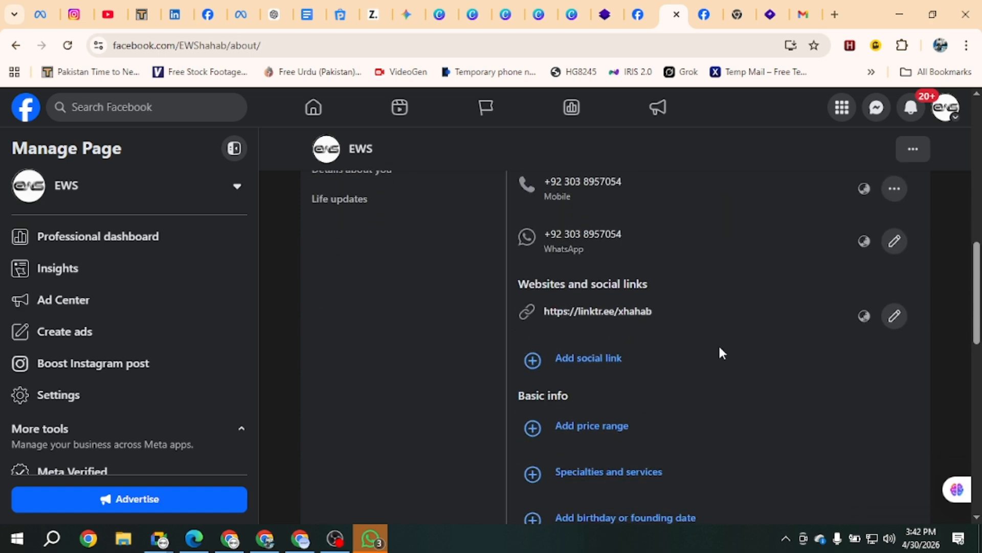
scroll(677, 294, "down", 1)
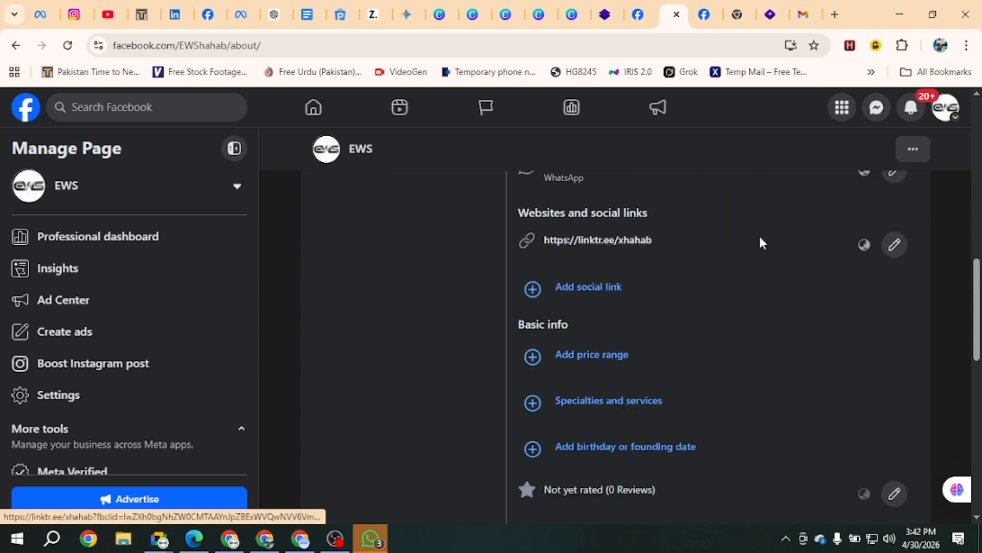
scroll(670, 347, "down", 5)
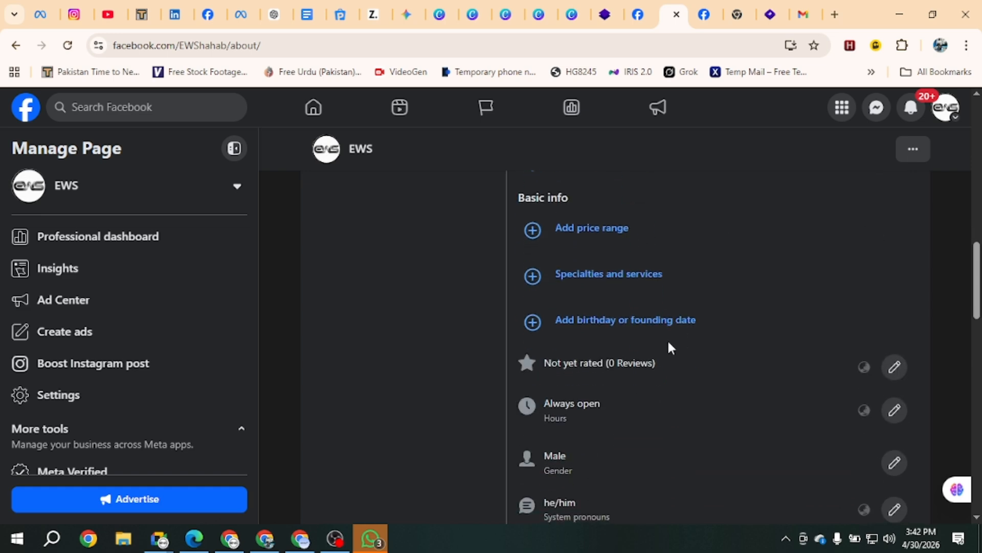
scroll(670, 347, "up", 2)
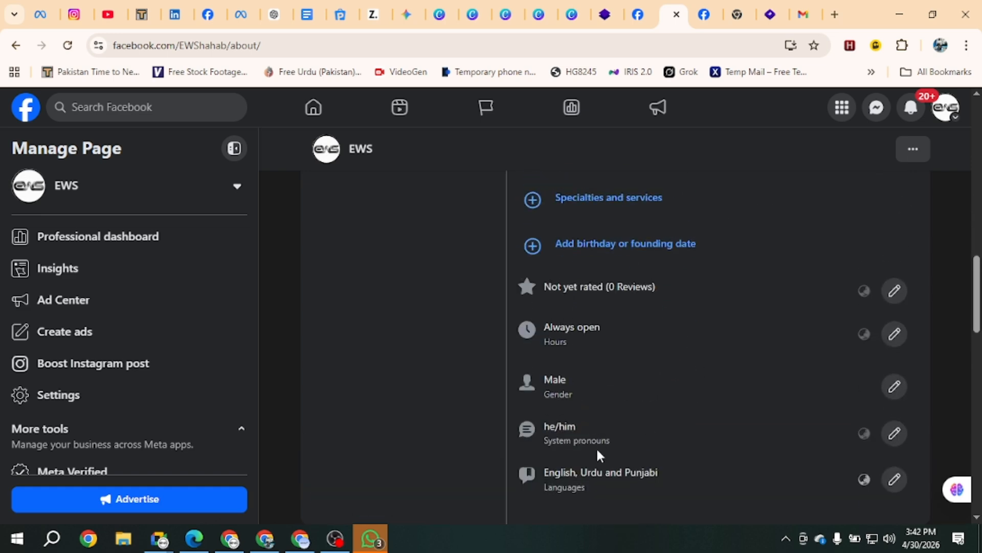
scroll(597, 466, "up", 7)
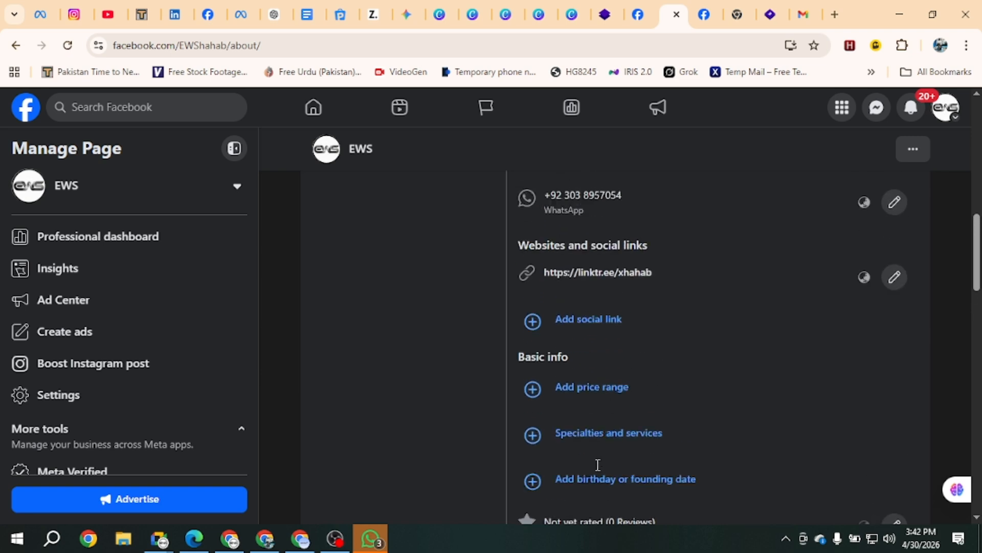
scroll(596, 467, "up", 3)
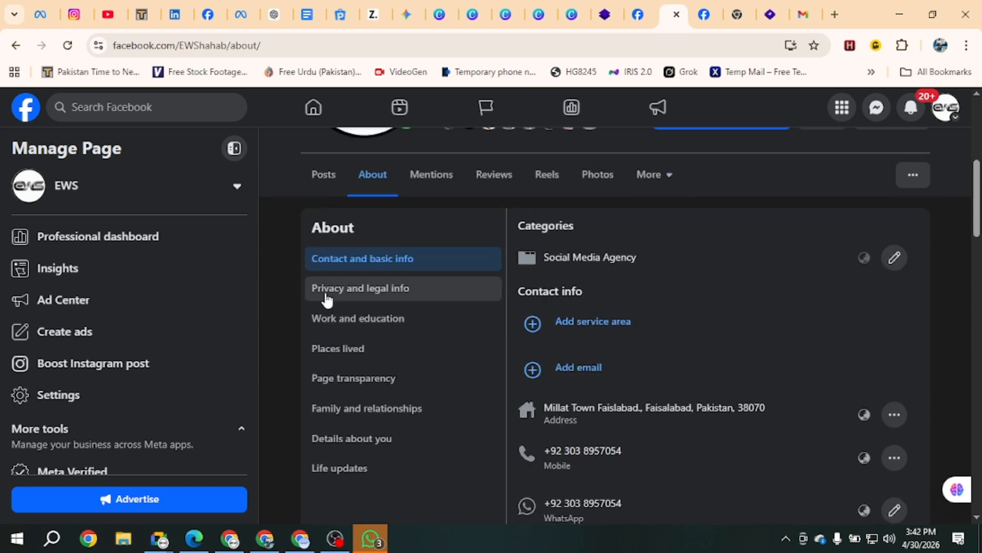
Review the EWS Page's privacy and legal info, work and education, and places lived in its About details
left_click(328, 289)
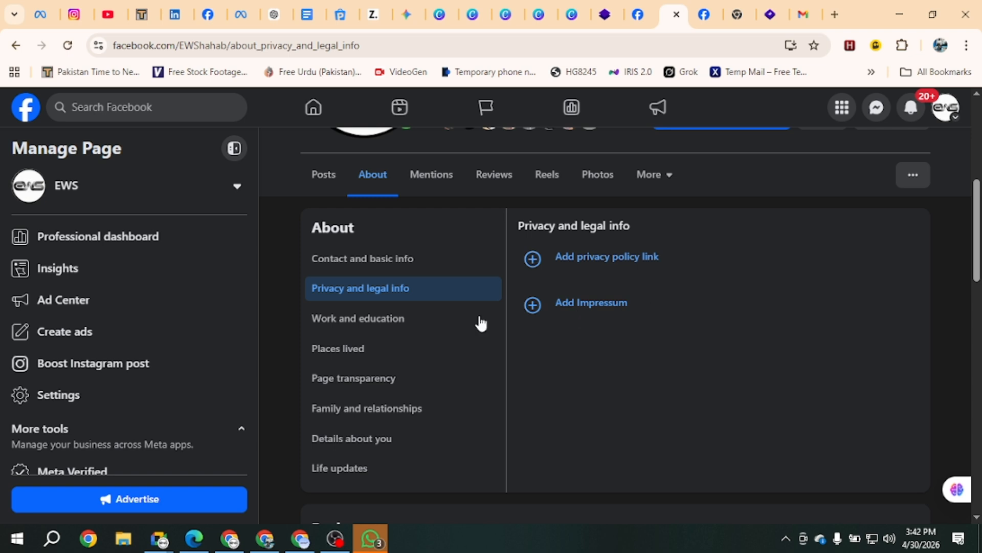
left_click(373, 318)
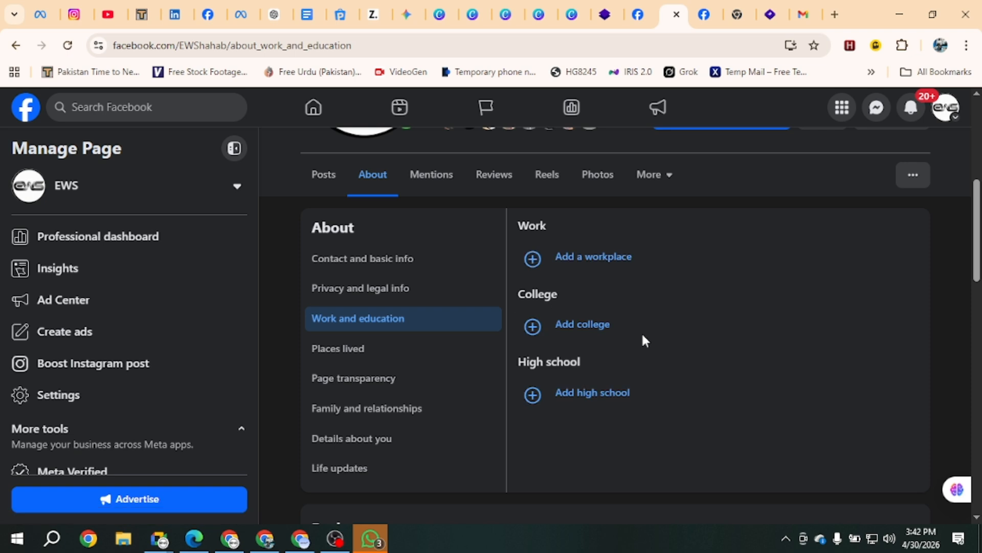
left_click(350, 360)
Open Page transparency and highlight its Page ID, creation date, admin info and ad status
left_click(403, 392)
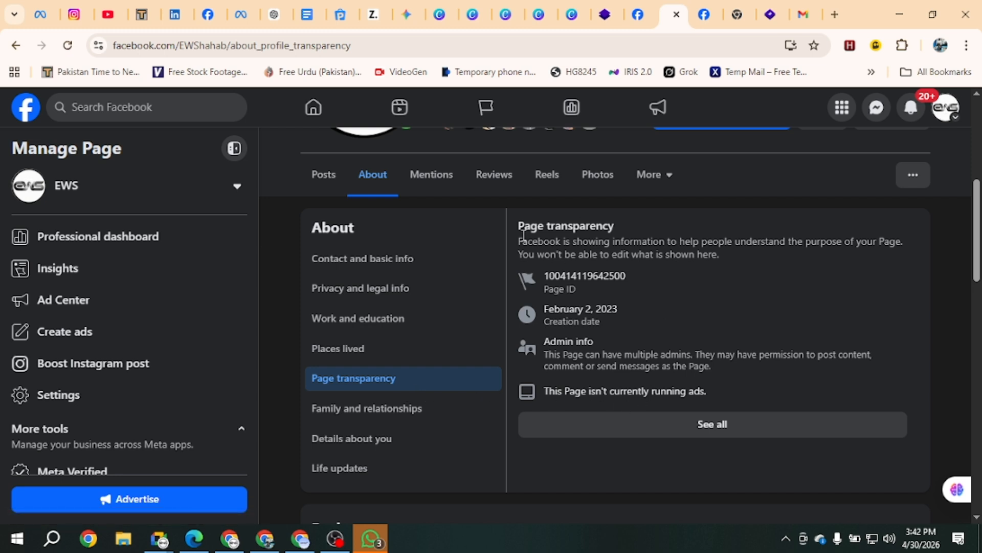
left_click_drag(522, 231, 687, 319)
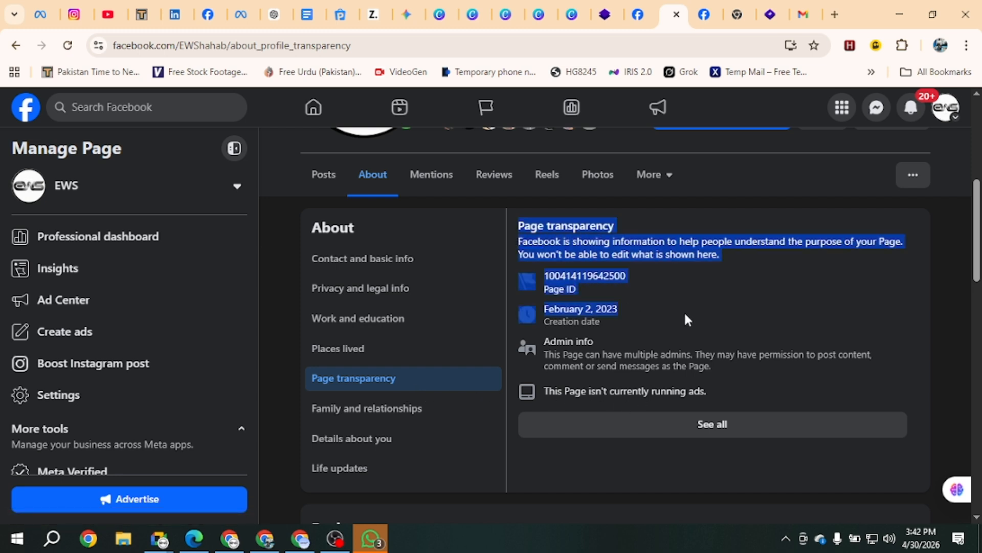
left_click(689, 310)
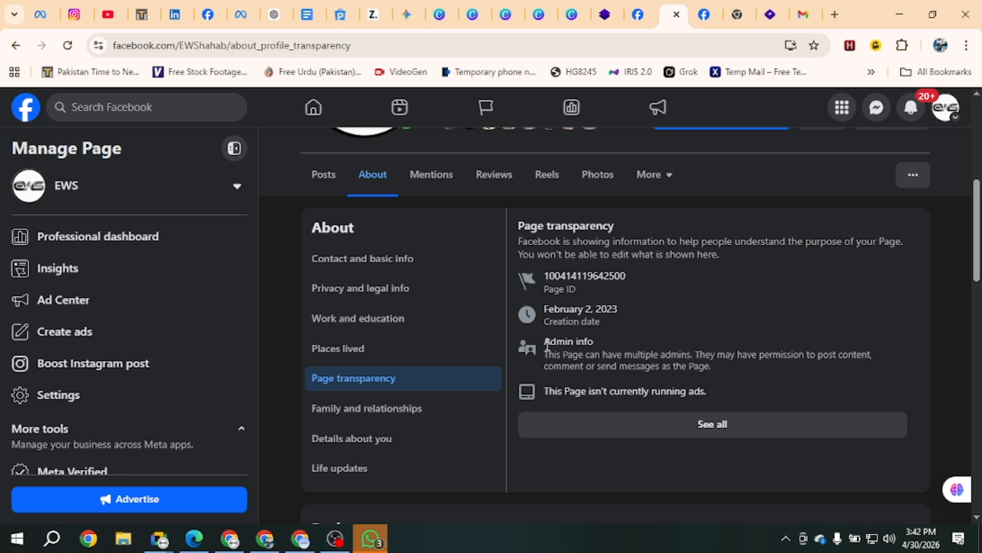
left_click_drag(545, 340, 709, 391)
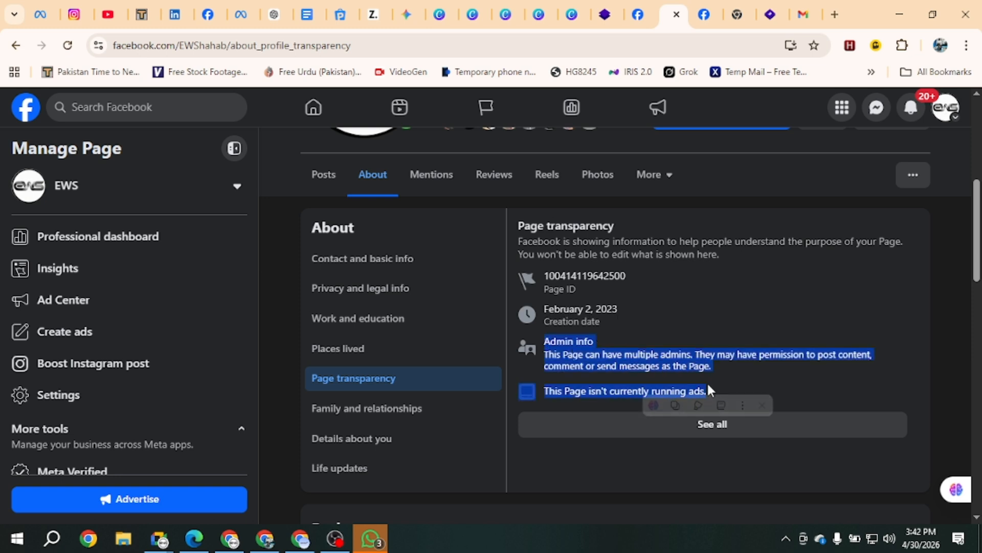
left_click(811, 390)
left_click_drag(551, 397, 820, 386)
left_click(820, 386)
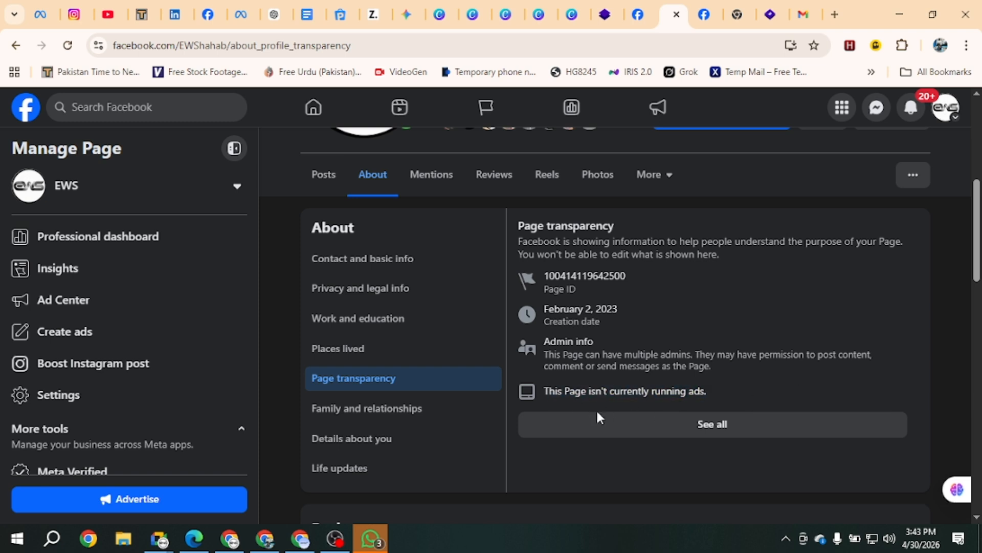
Review the Page's family and relationships, details about you, and life updates sections
left_click(354, 414)
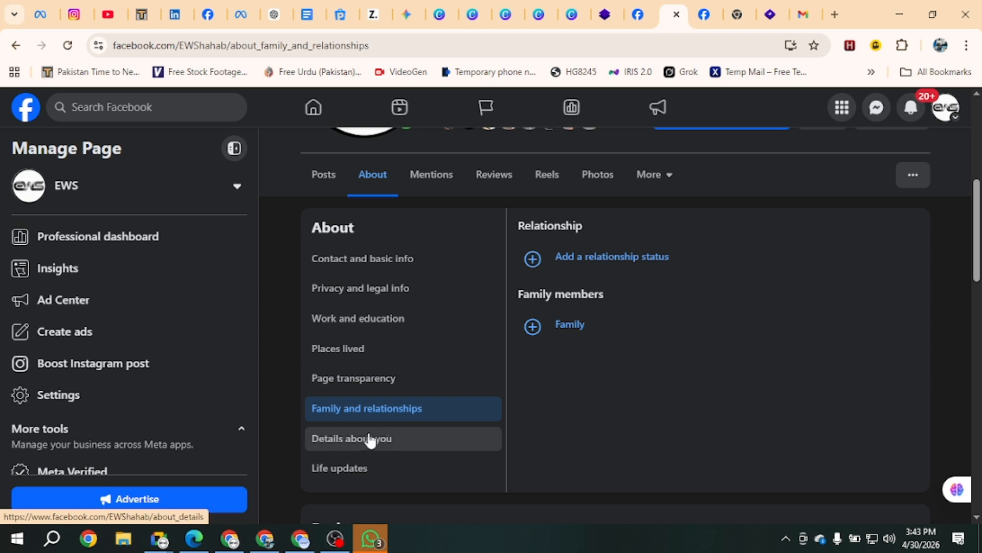
left_click(389, 440)
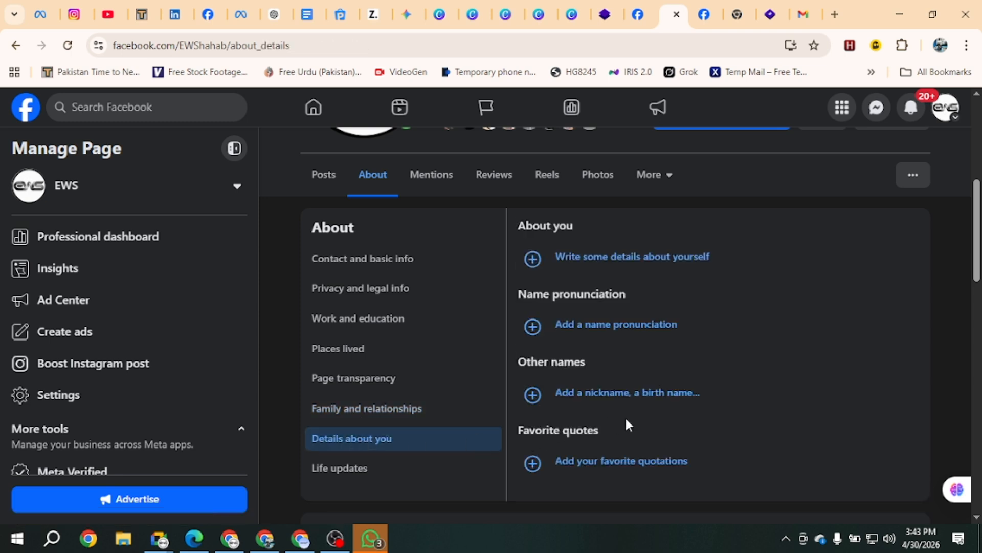
scroll(625, 417, "down", 3)
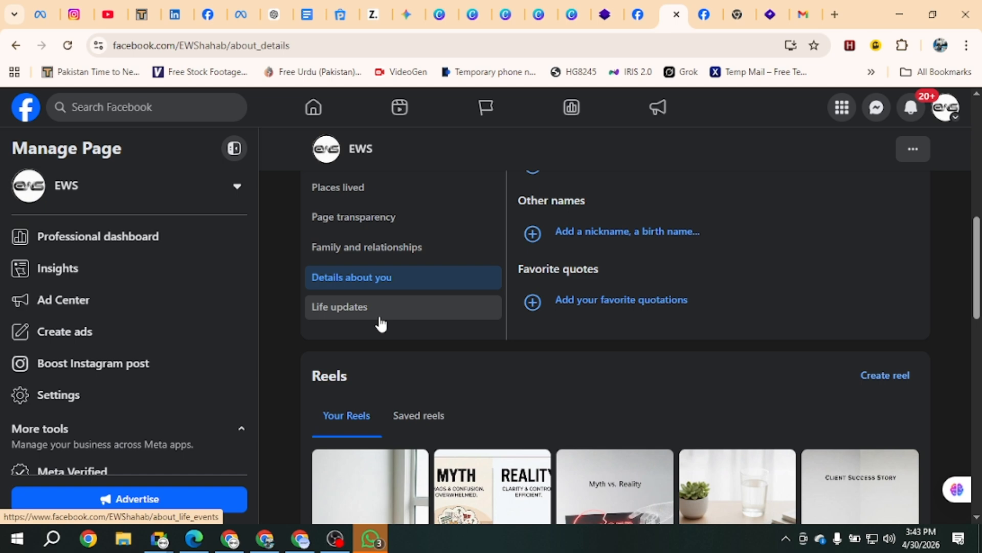
scroll(380, 324, "up", 6)
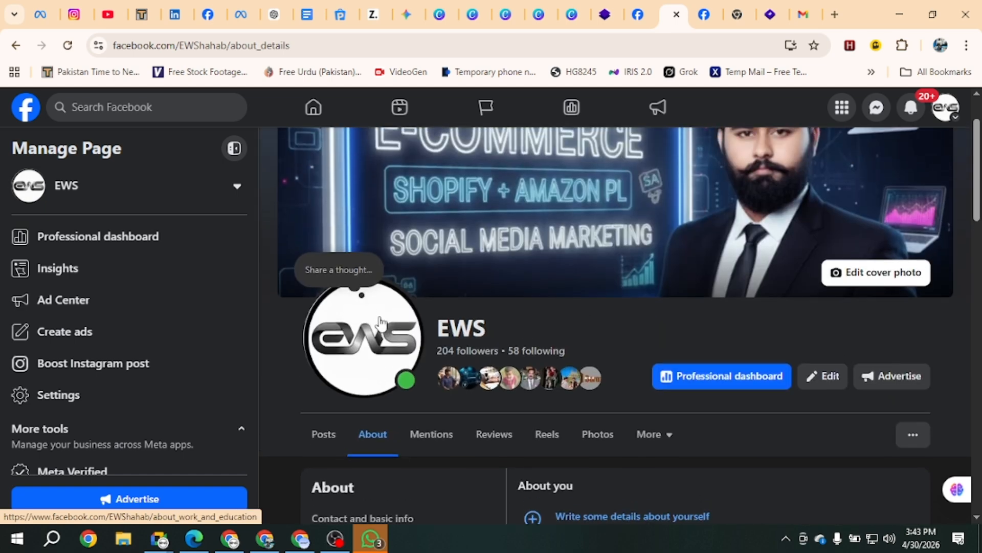
scroll(380, 324, "down", 2)
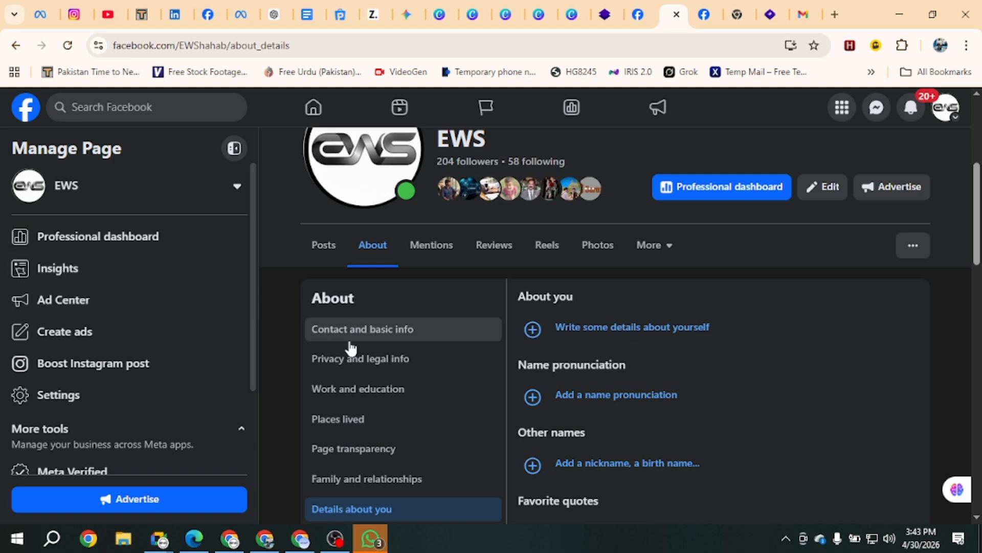
scroll(353, 346, "down", 3)
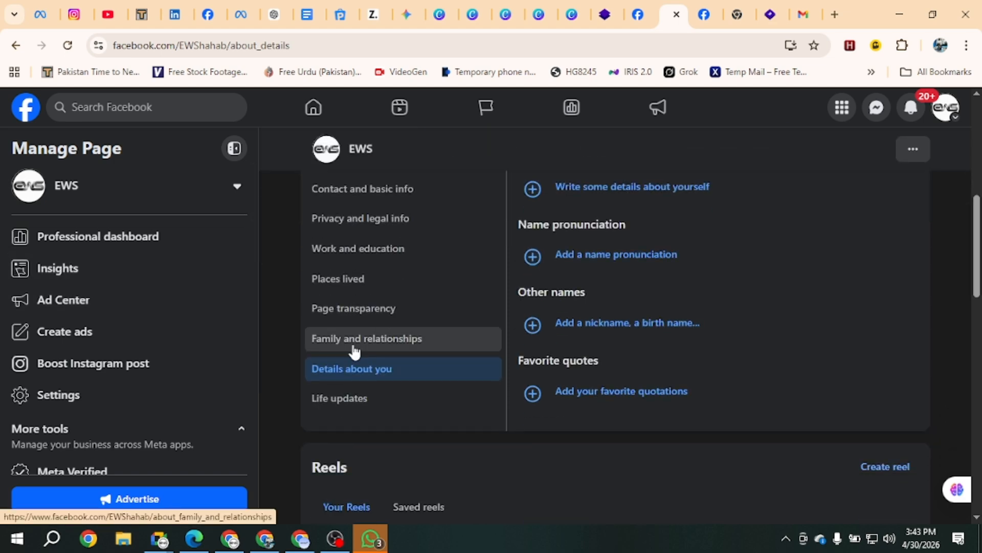
left_click(348, 407)
scroll(396, 398, "down", 1)
scroll(396, 398, "up", 2)
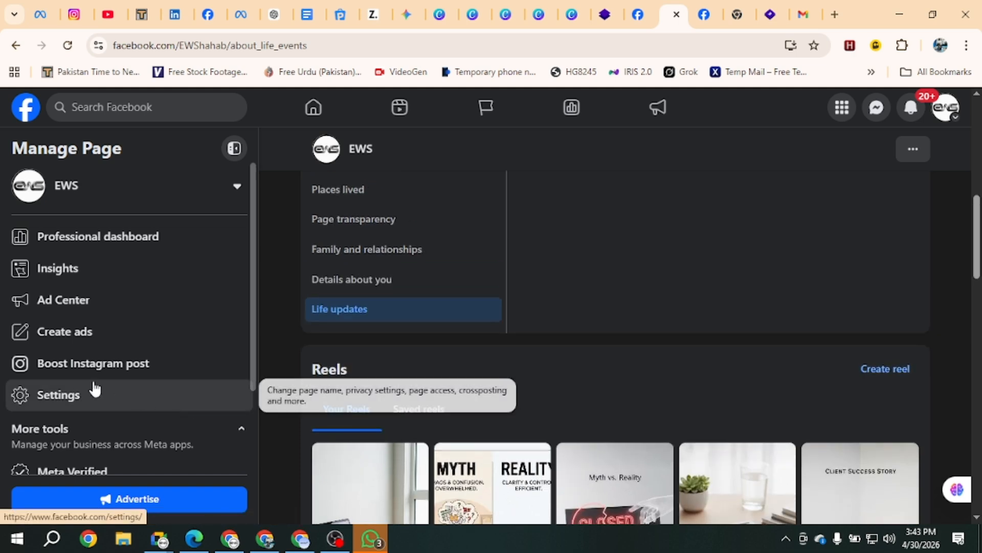
Open the Page's settings for how people find and contact it, and review the search engine, recommendation and messaging options
left_click(66, 397)
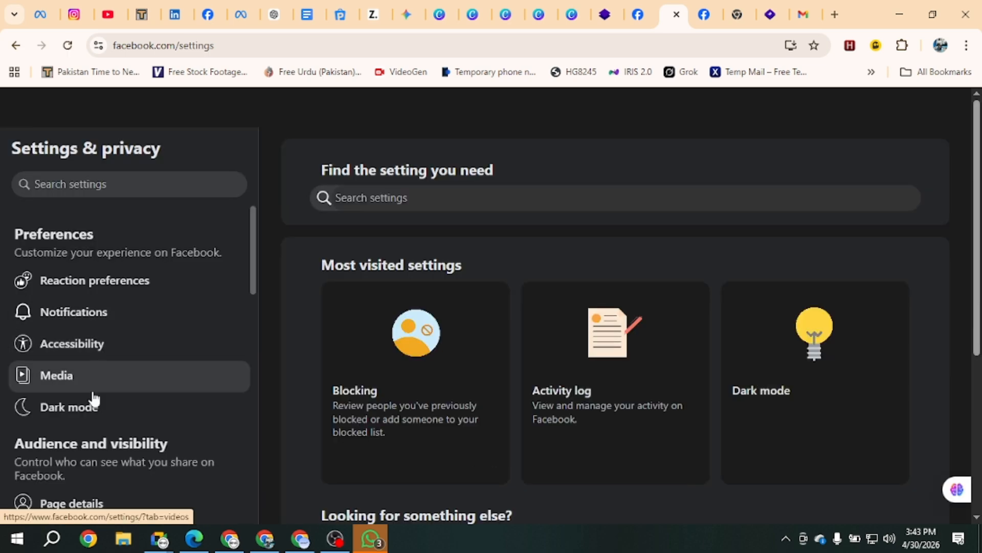
scroll(93, 398, "down", 3)
scroll(93, 398, "down", 2)
scroll(93, 397, "up", 1)
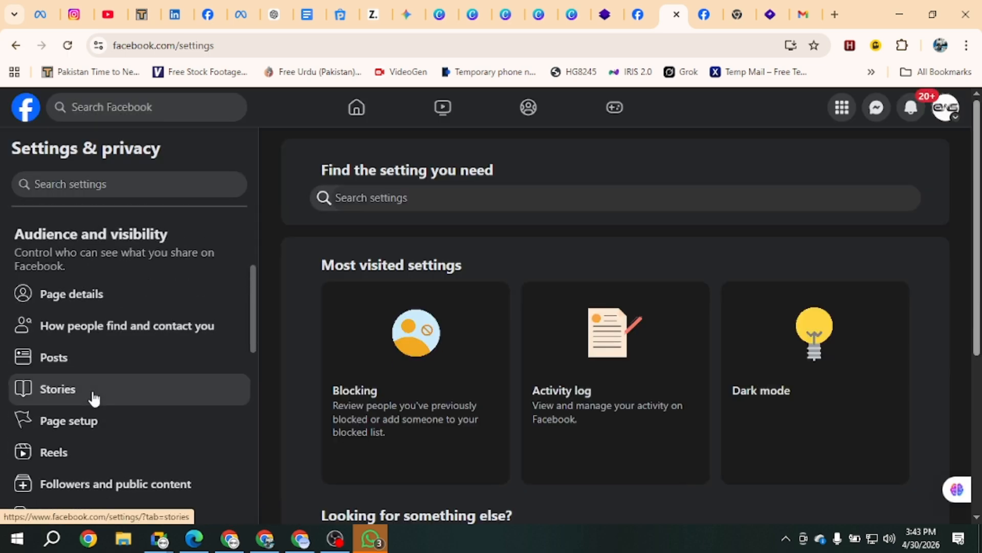
left_click(117, 333)
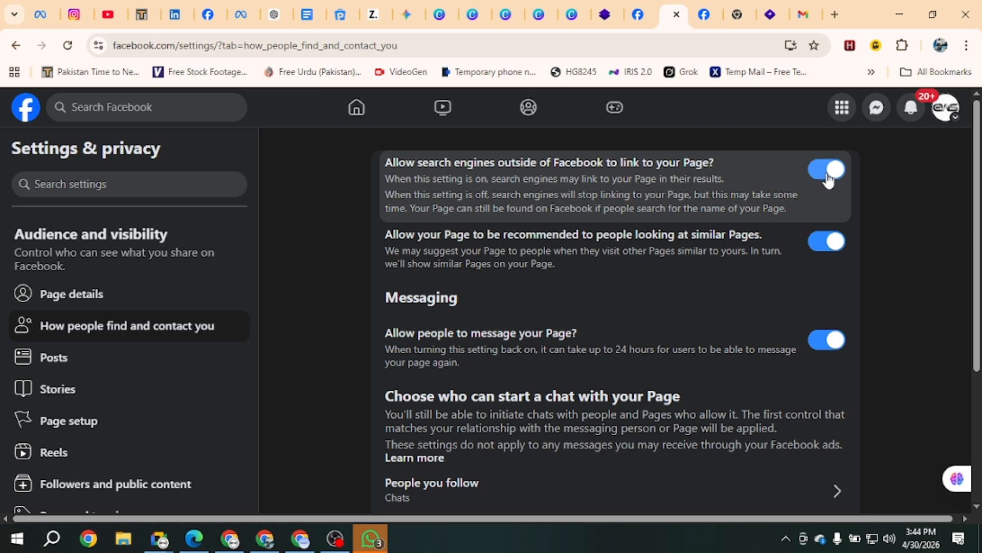
scroll(828, 180, "down", 1)
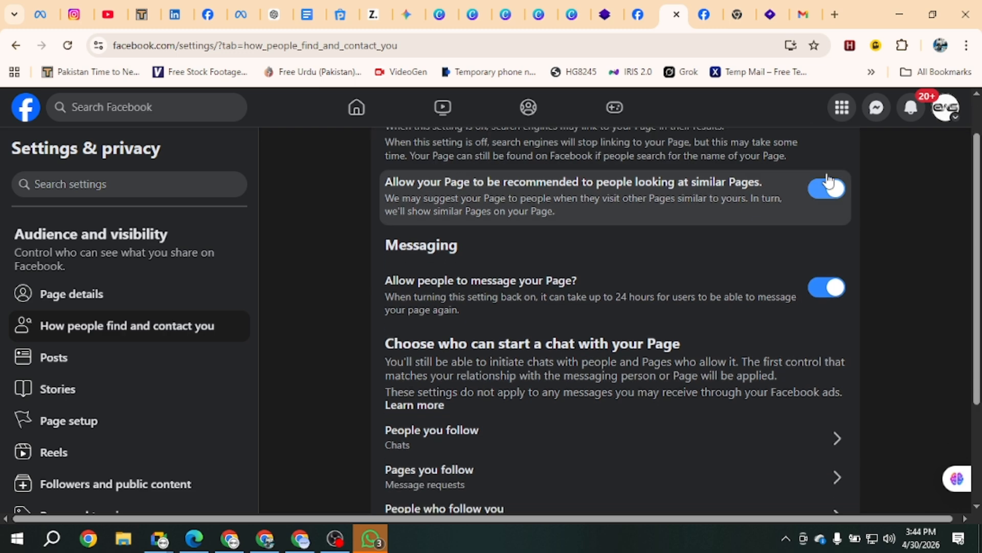
Try to open zovirahub.com in a new browser tab
left_click(835, 14)
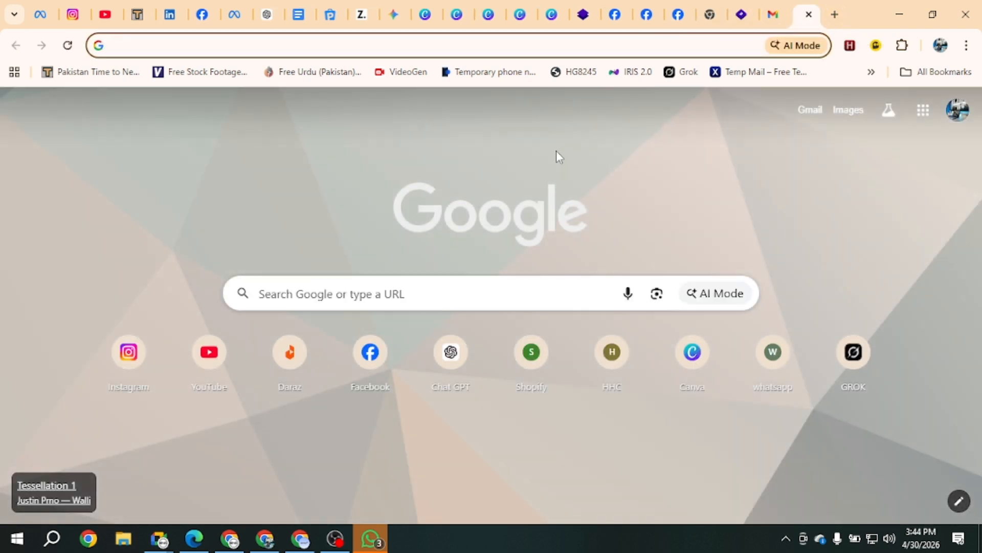
left_click(400, 295)
type("zo")
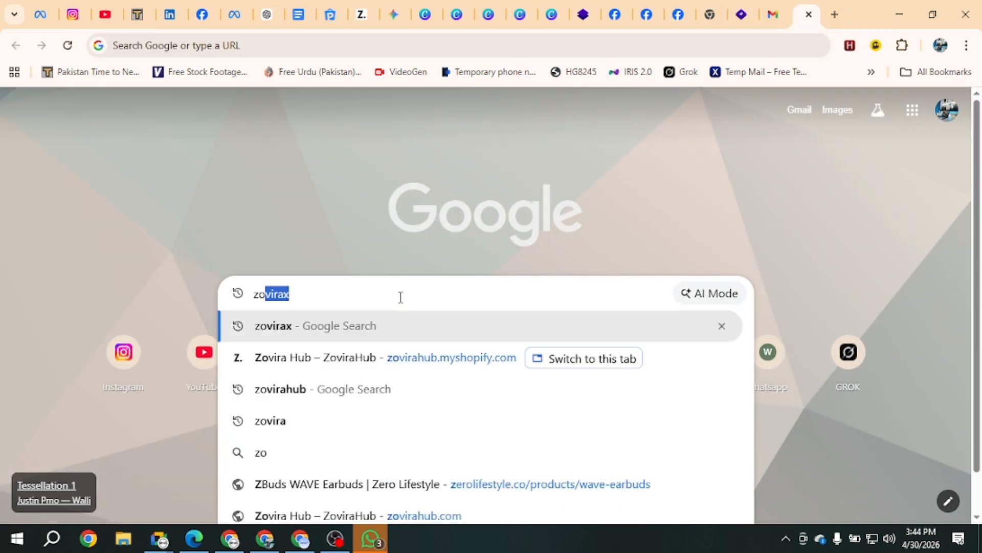
type("virahub.com")
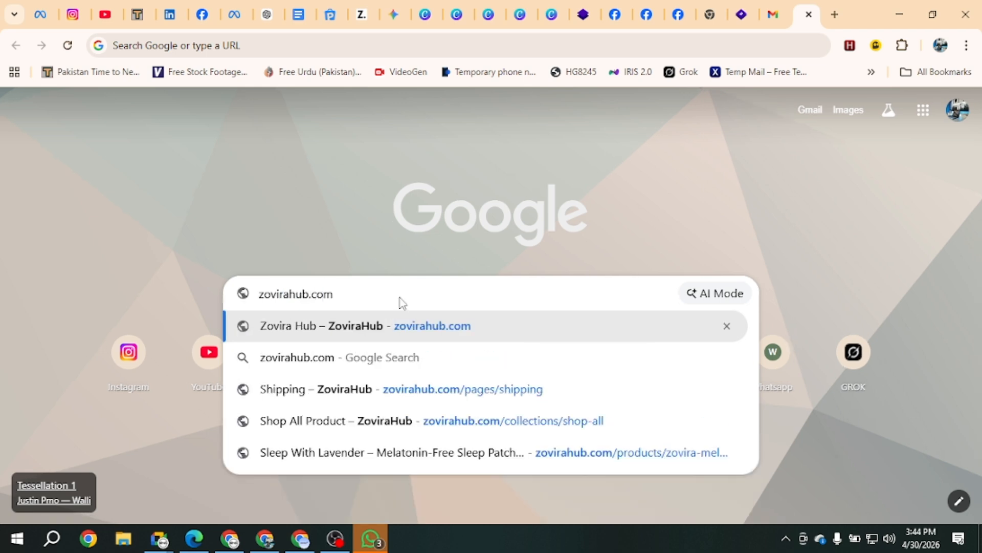
key("Escape")
key("Return")
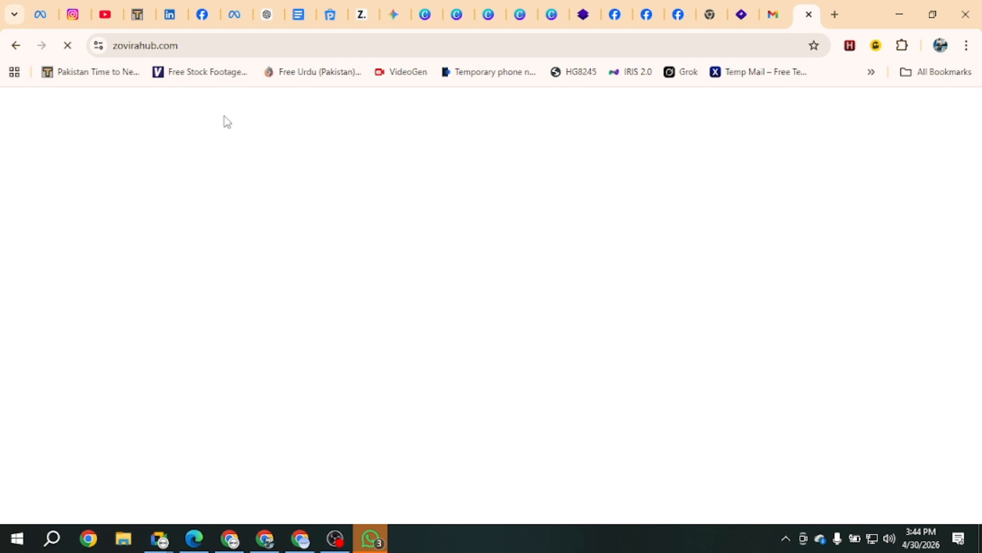
left_click(23, 50)
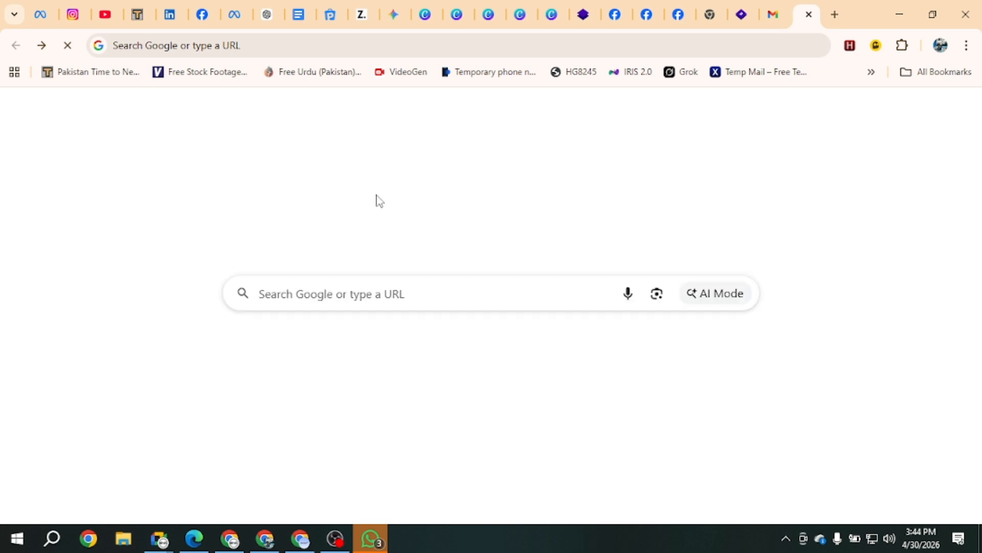
Search Google for "weversity"
left_click(340, 301)
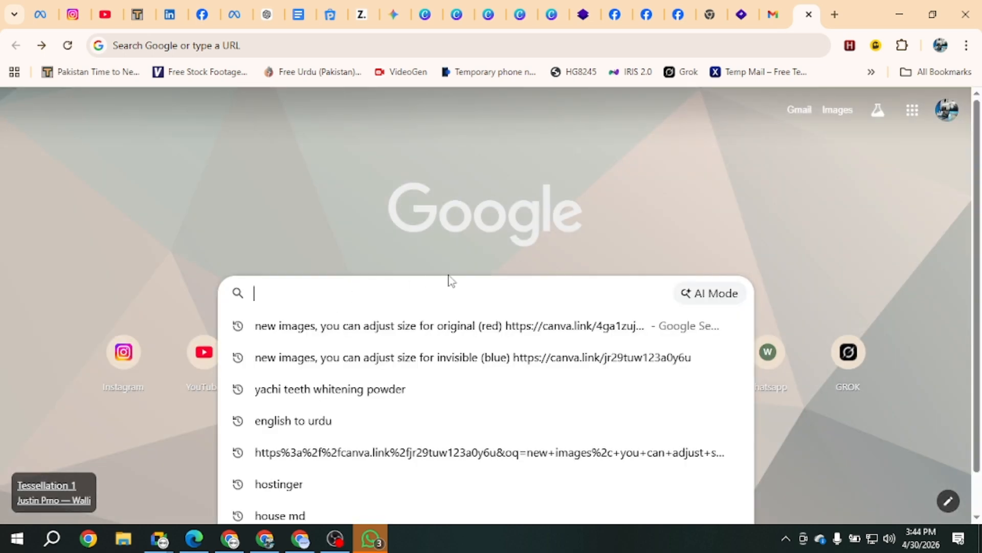
type("weversit")
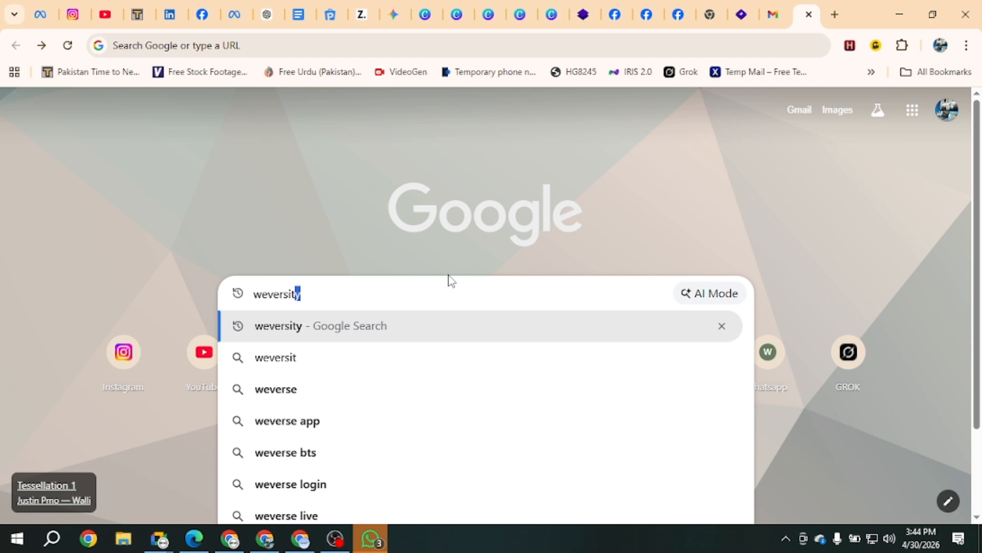
key("Return")
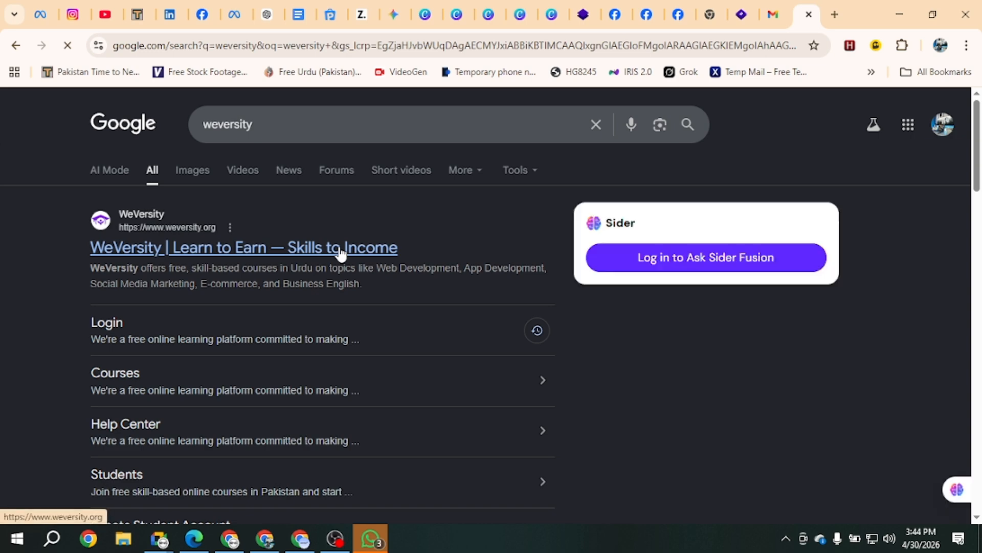
Examine the first page of weversity search results for its website, social profile and app listings, down to the page numbers
scroll(64, 373, "down", 5)
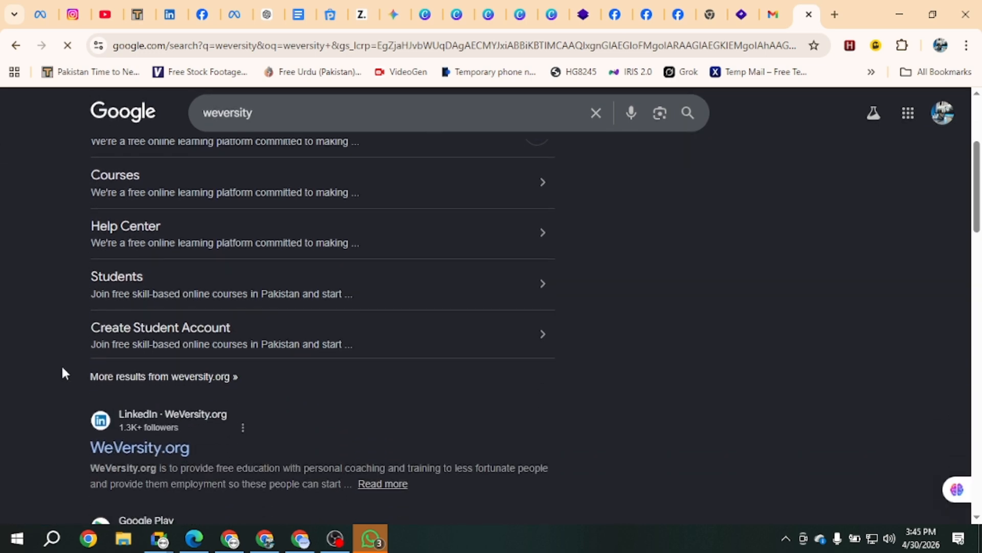
scroll(62, 373, "down", 2)
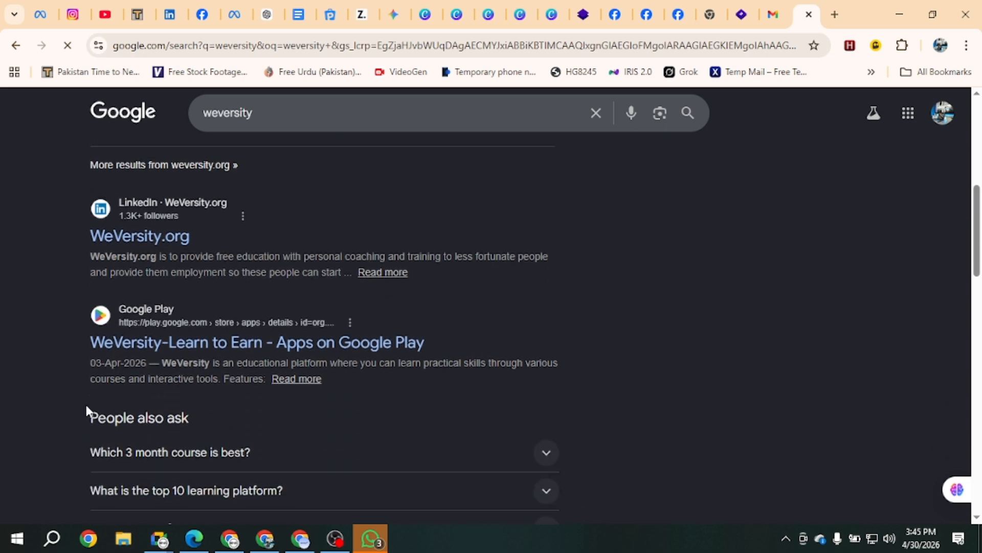
left_click_drag(76, 249, 228, 254)
scroll(31, 297, "up", 3)
scroll(1, 307, "up", 1)
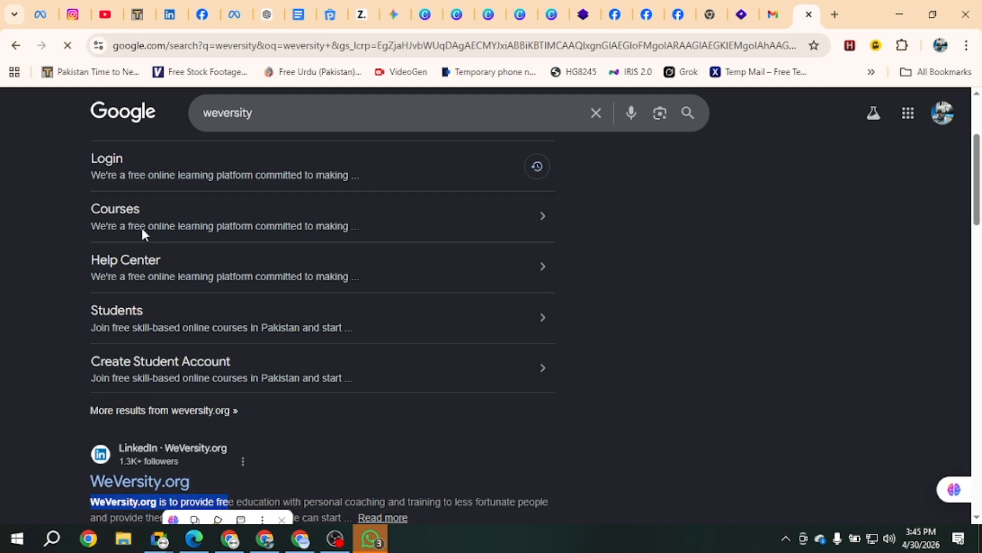
scroll(37, 508, "down", 8)
scroll(38, 509, "down", 10)
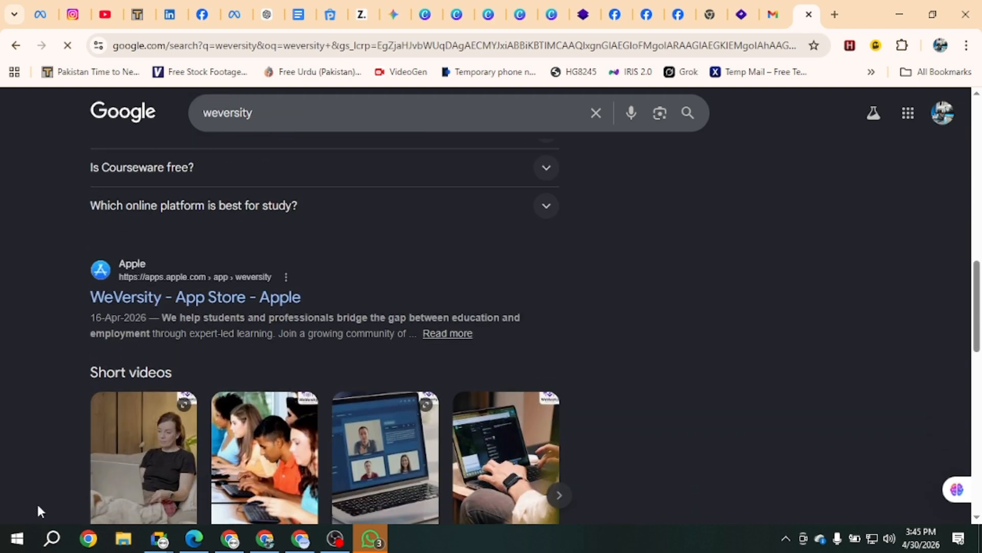
scroll(37, 502, "down", 3)
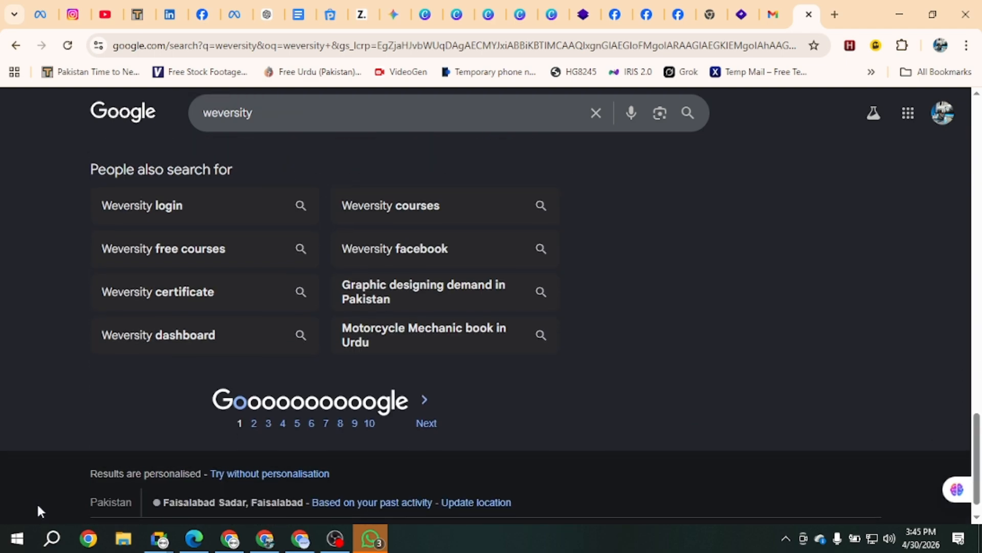
scroll(37, 502, "up", 1)
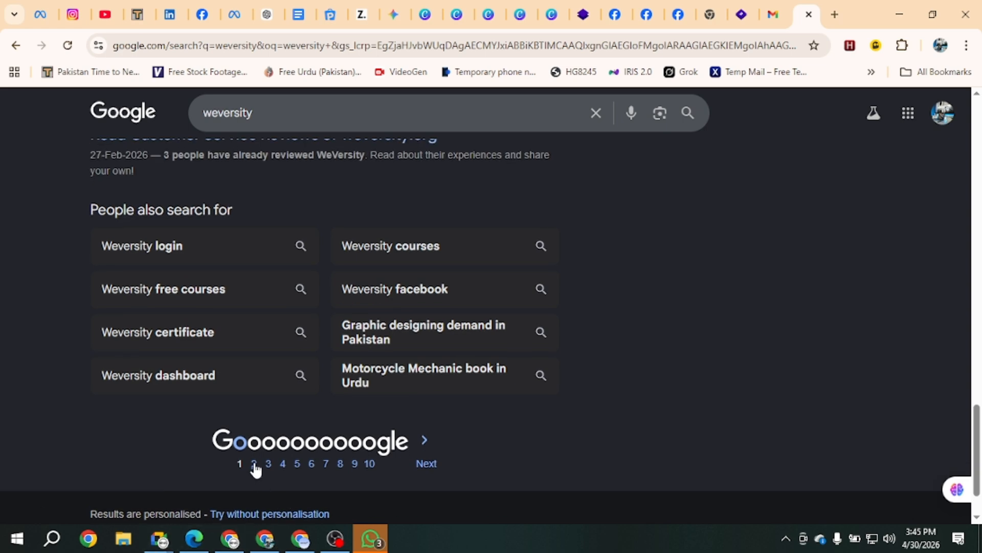
left_click(254, 466)
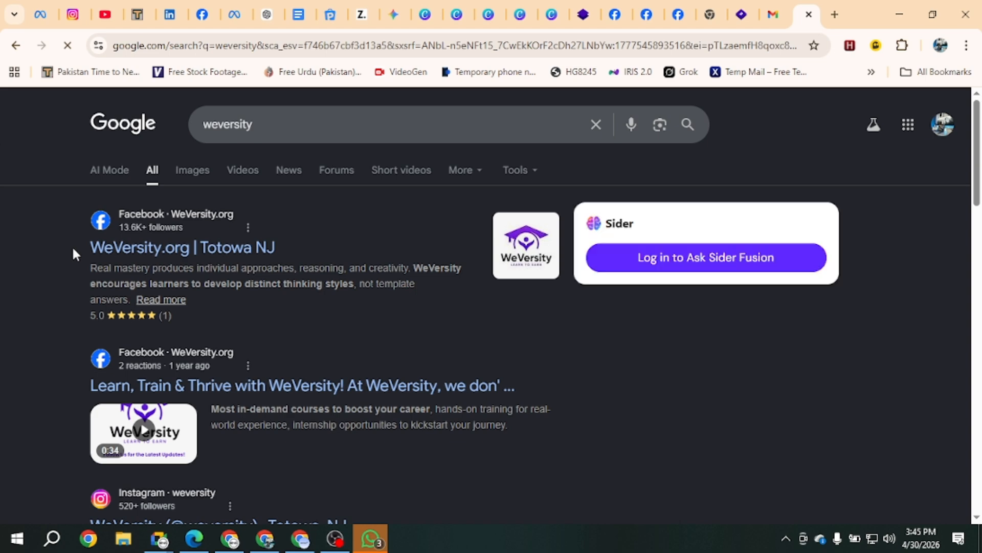
left_click_drag(72, 244, 340, 285)
left_click(546, 347)
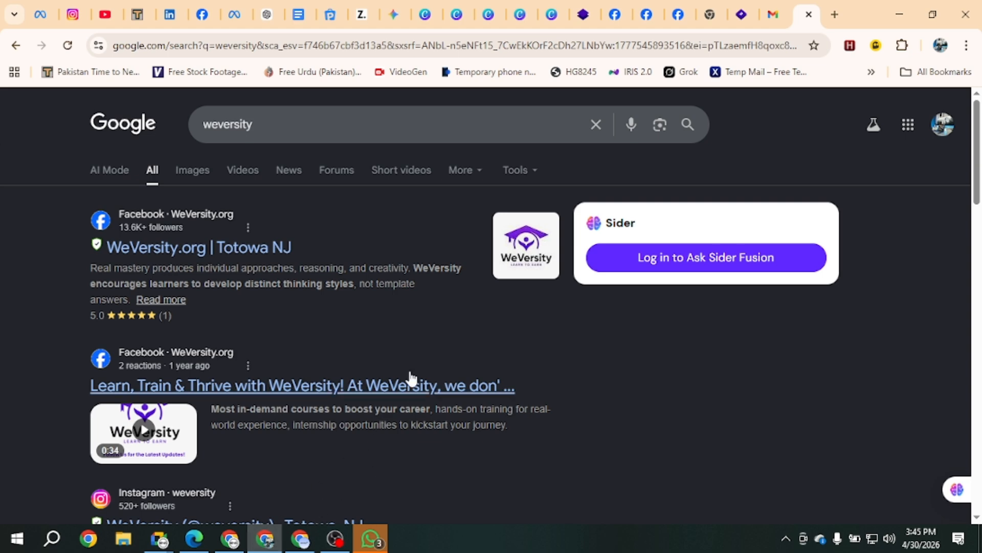
left_click(678, 10)
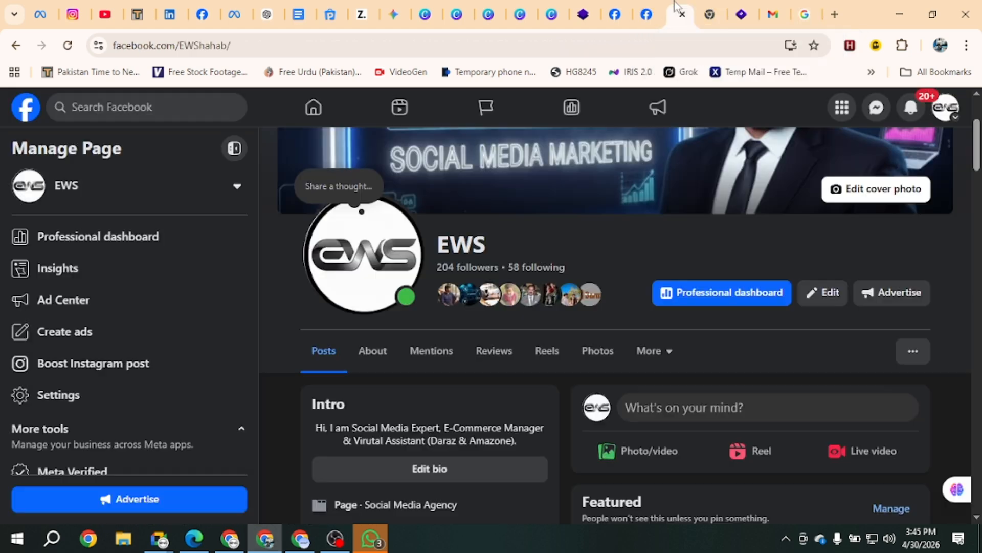
Compare the EWS Page's search engine and recommendation settings with the "weversity" Google results, ending on the Page's find-and-contact settings
left_click(651, 14)
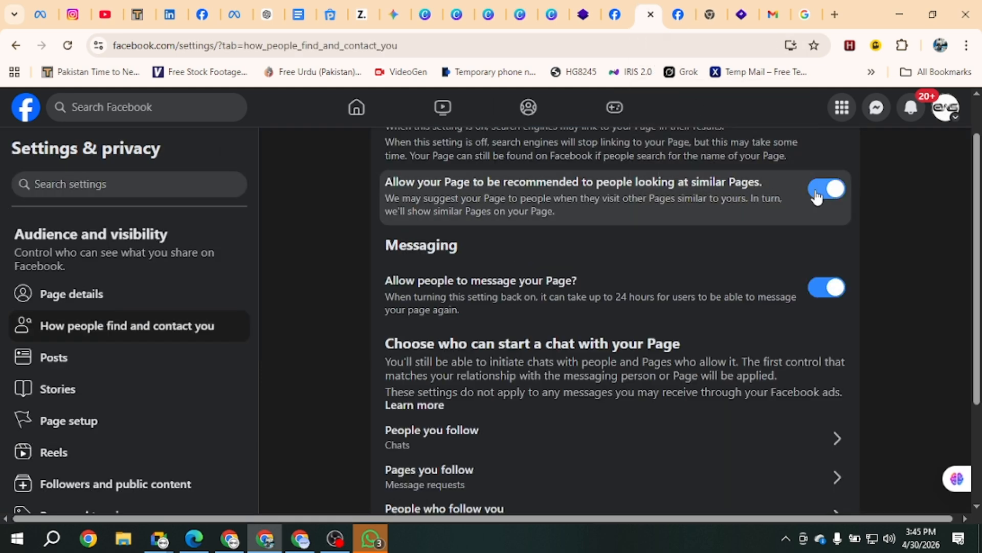
scroll(788, 203, "up", 1)
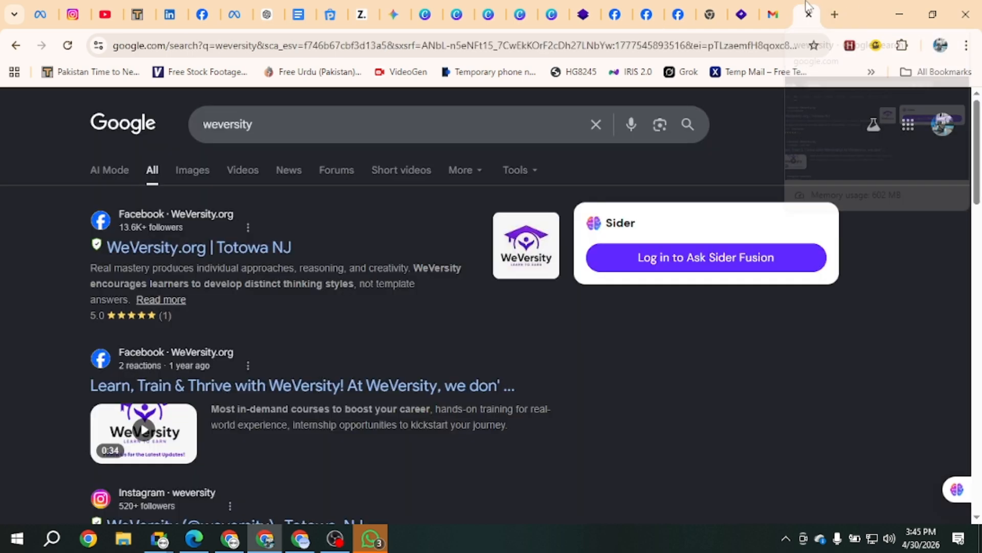
left_click(805, 14)
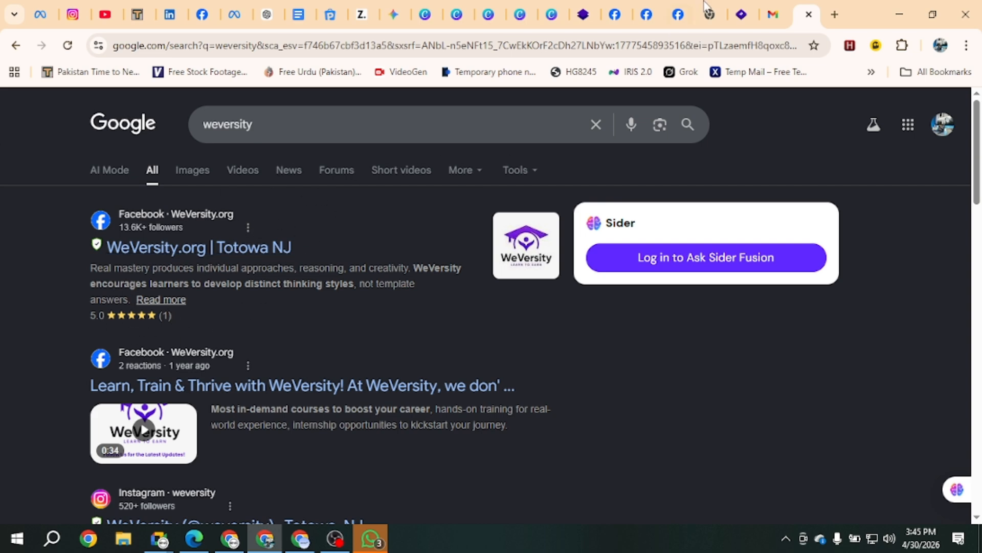
left_click(679, 14)
left_click(647, 7)
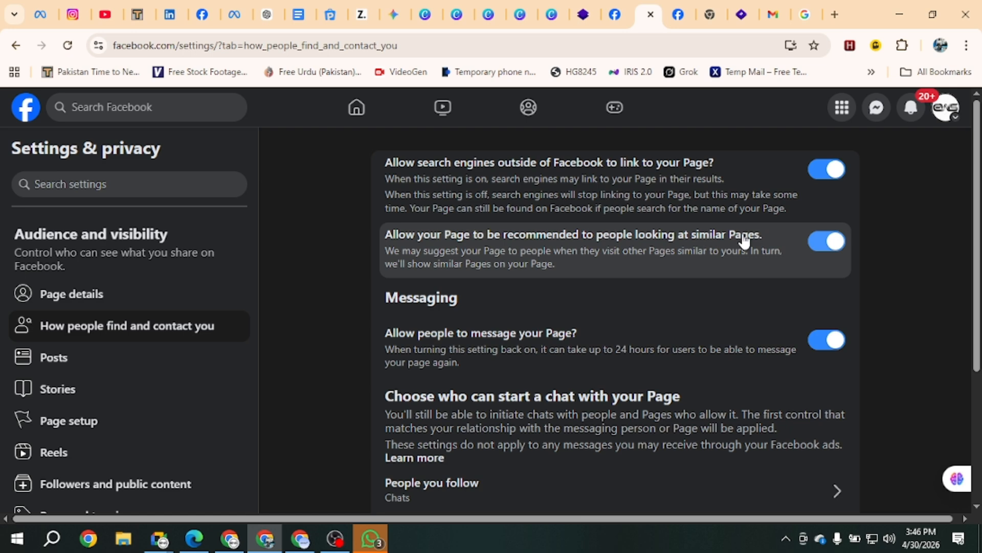
Review the similar-Page recommendation, messaging and chat permission settings for how people find and contact the EWS Page
scroll(609, 352, "down", 2)
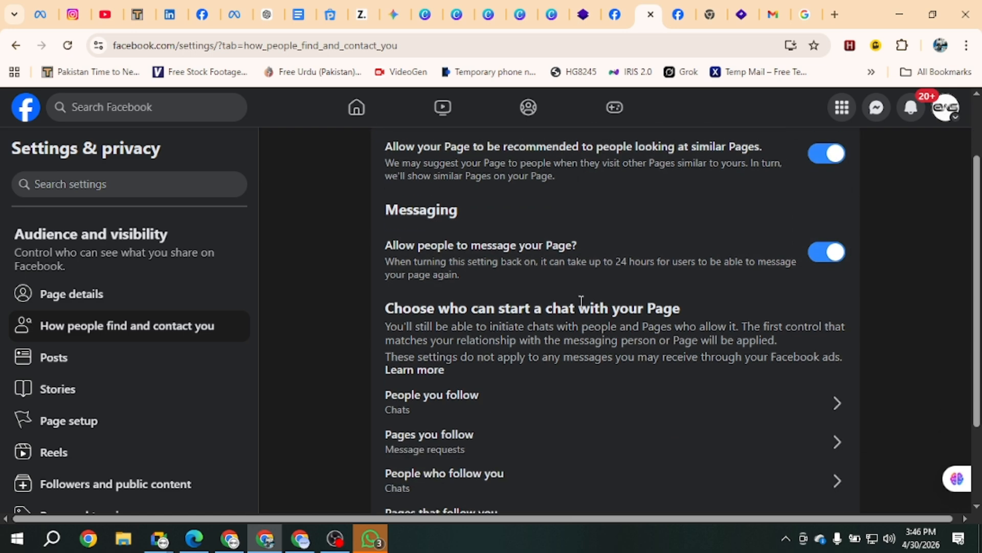
scroll(585, 302, "up", 2)
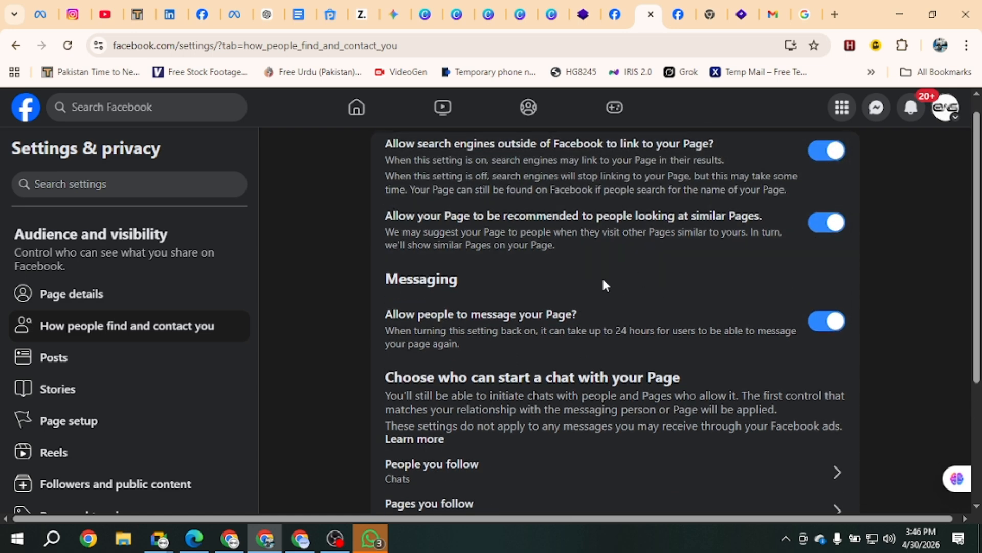
scroll(571, 288, "down", 1)
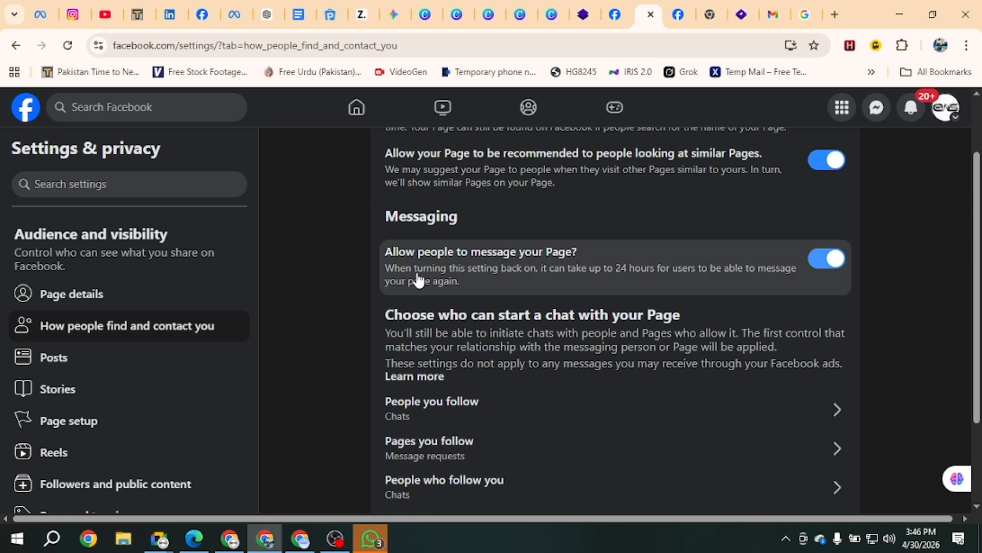
scroll(675, 290, "down", 1)
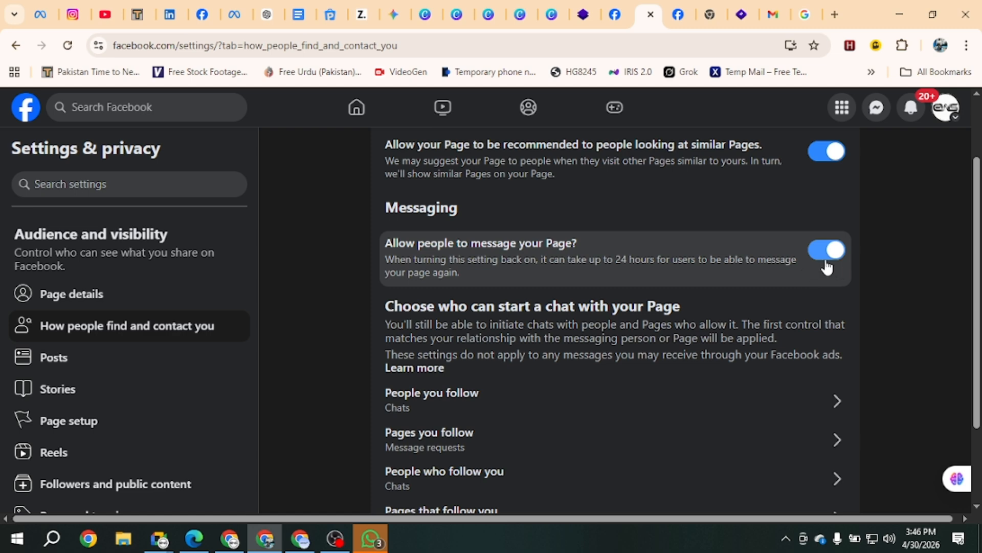
scroll(620, 310, "down", 2)
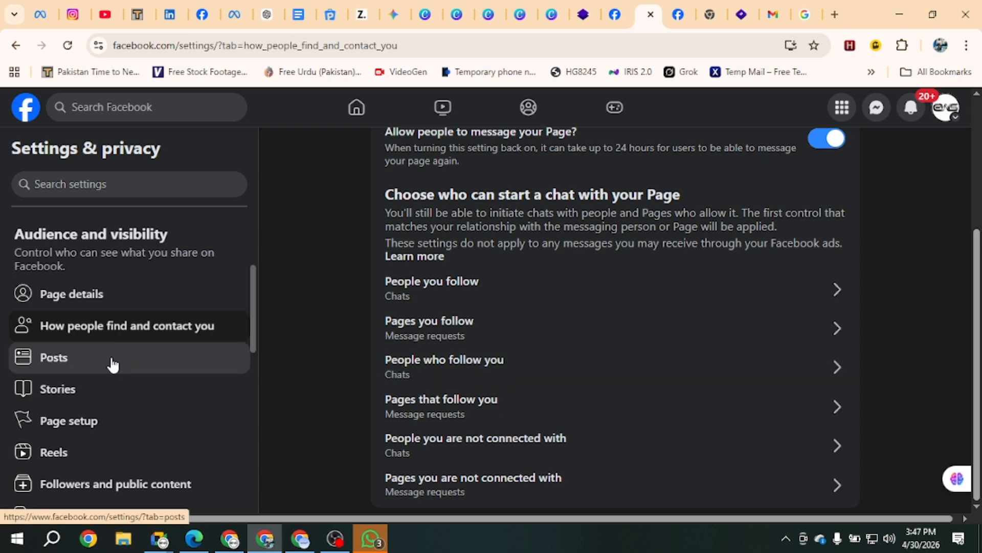
Review the EWS Page's Posts settings and its future-post audience choice, leaving the audience unchanged
left_click(79, 369)
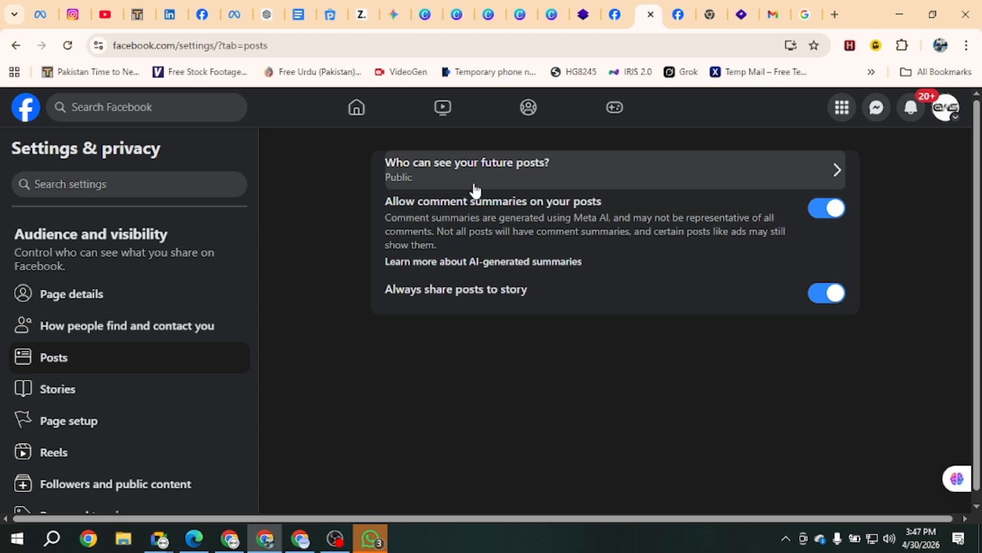
left_click(474, 187)
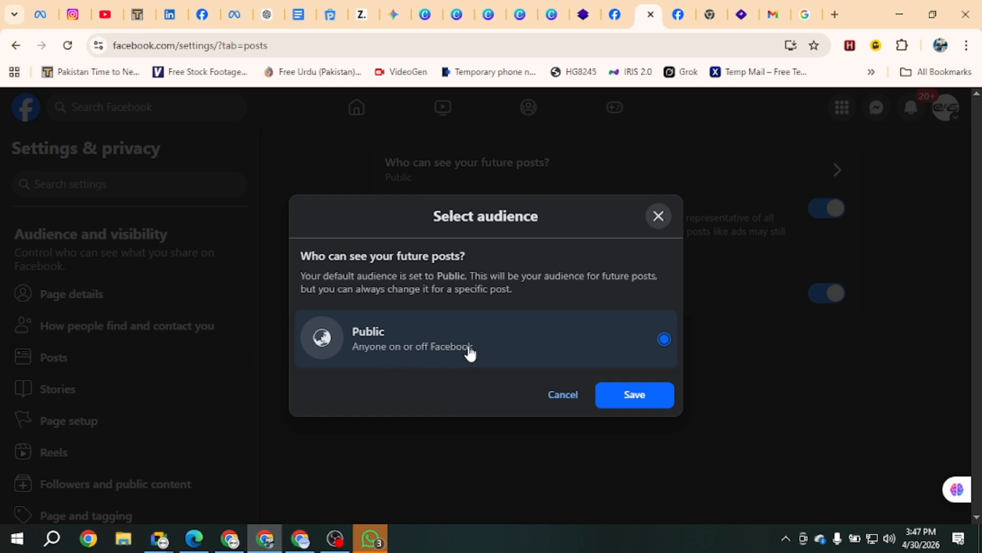
left_click(557, 397)
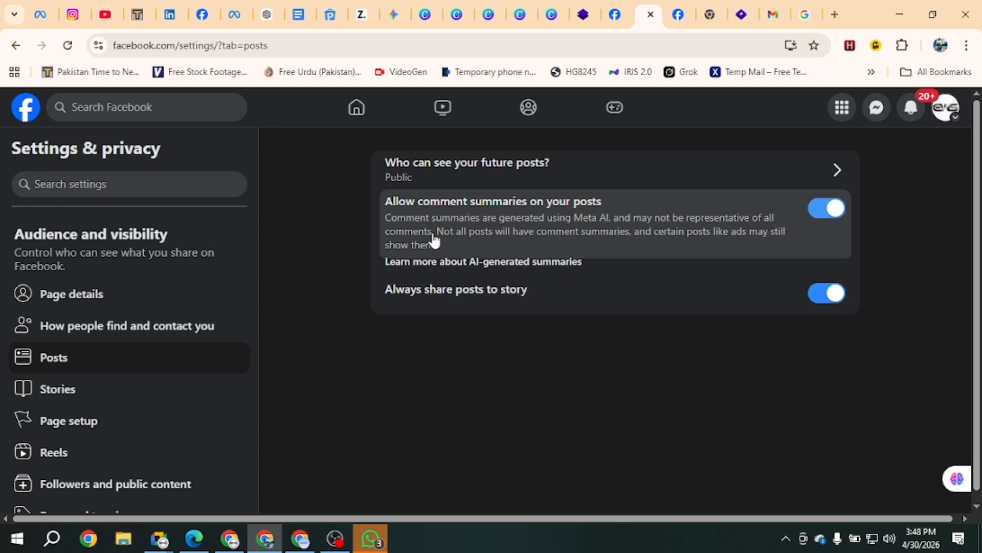
View the EWS Page's Stories settings, revisit the Posts settings, and return to the Stories settings
left_click(52, 399)
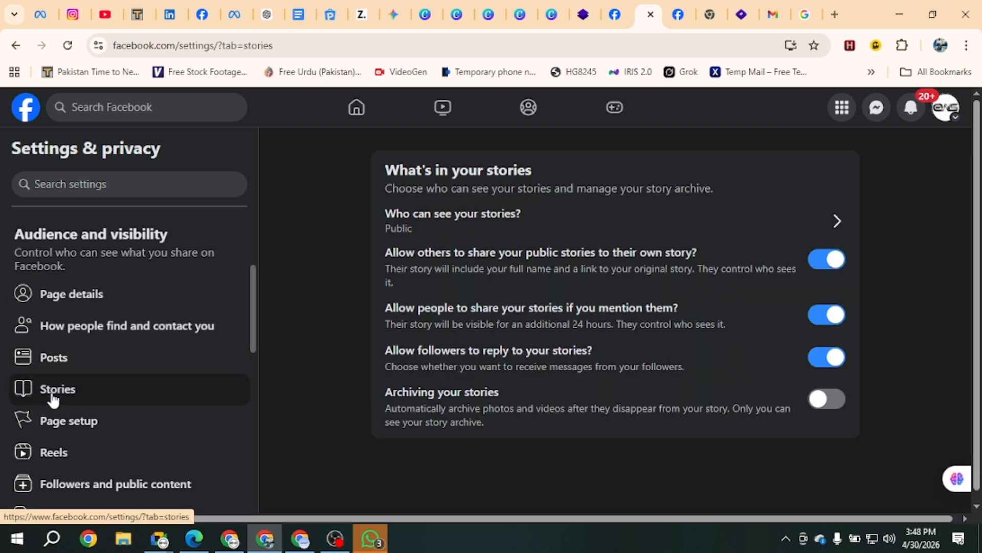
left_click(87, 364)
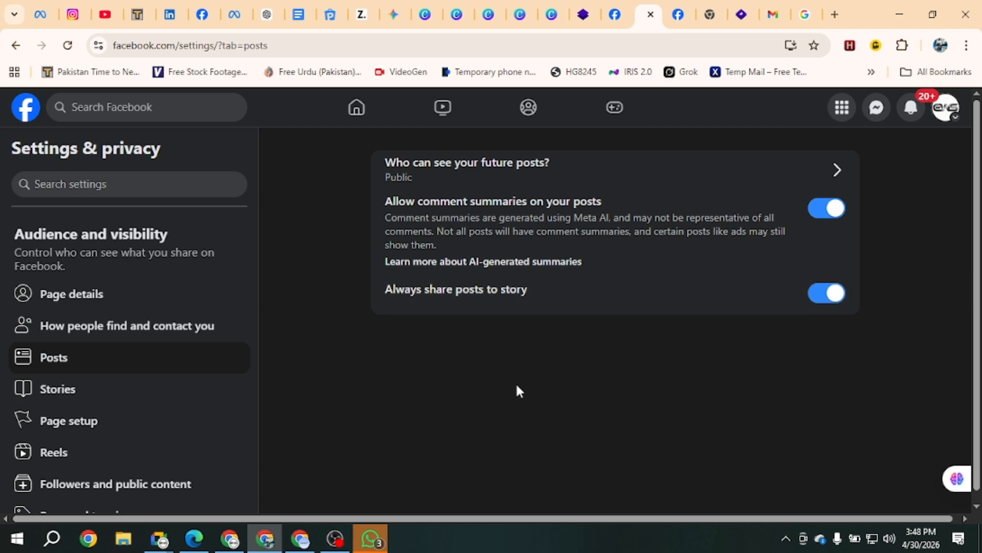
left_click(99, 393)
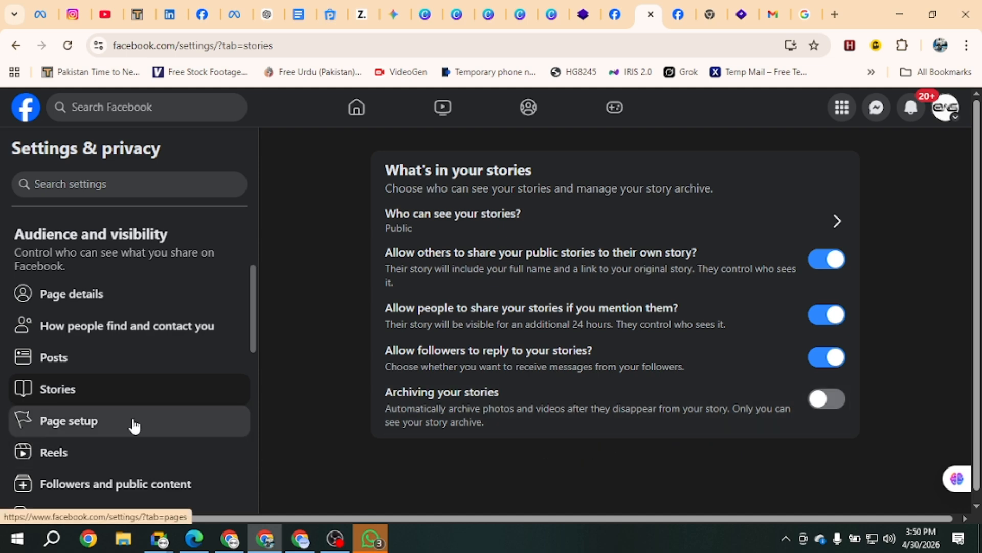
Open Page access from the EWS Page setup settings and highlight the "People with partial access" heading
left_click(85, 435)
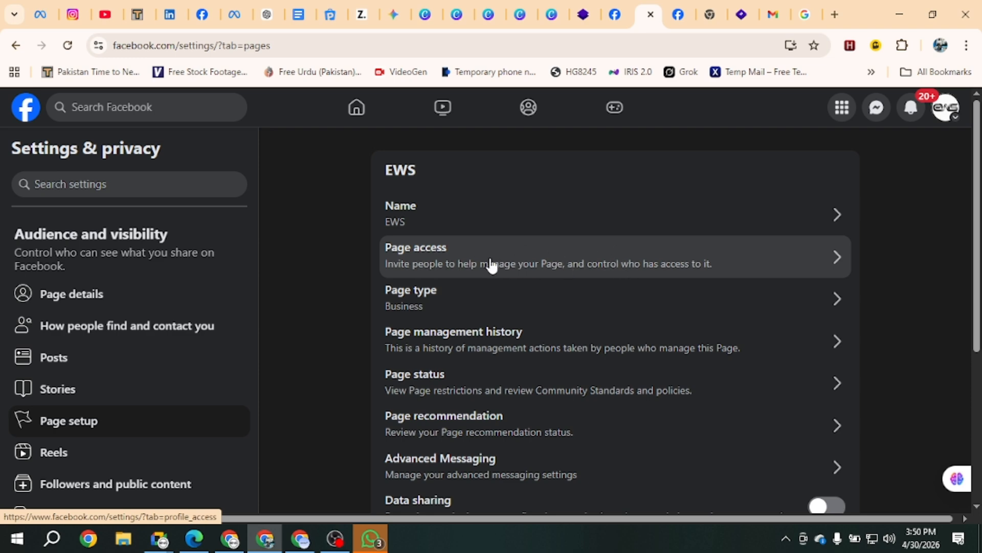
left_click(533, 264)
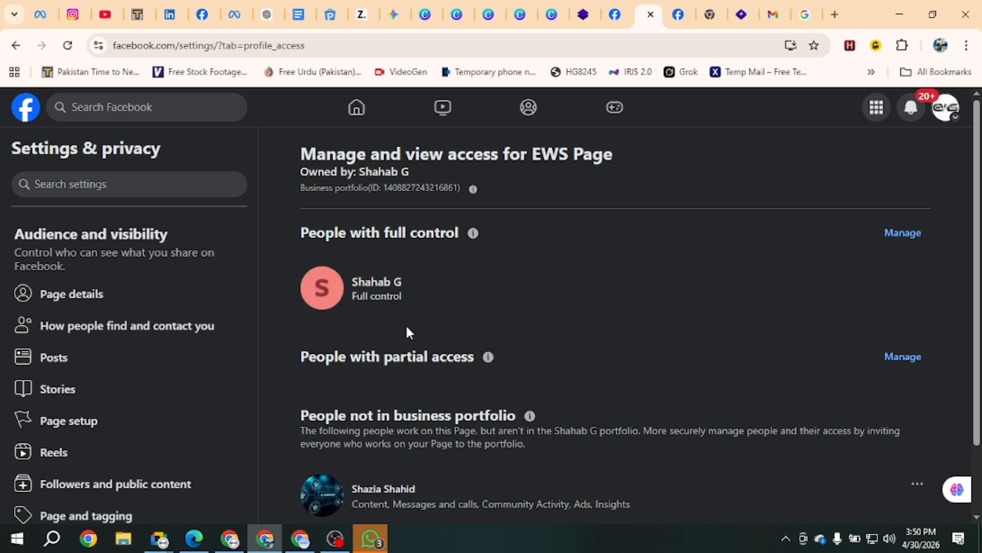
scroll(406, 324, "down", 2)
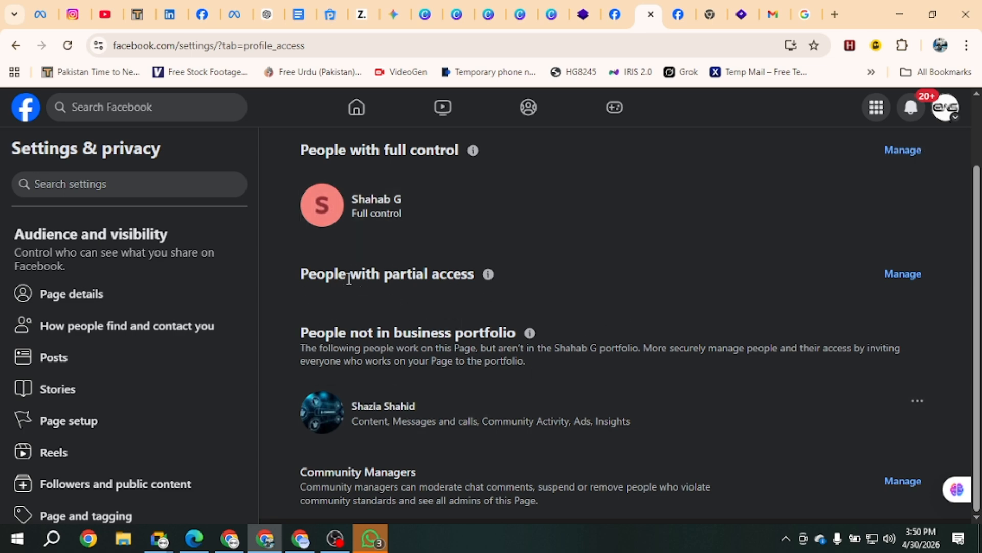
triple_click(328, 275)
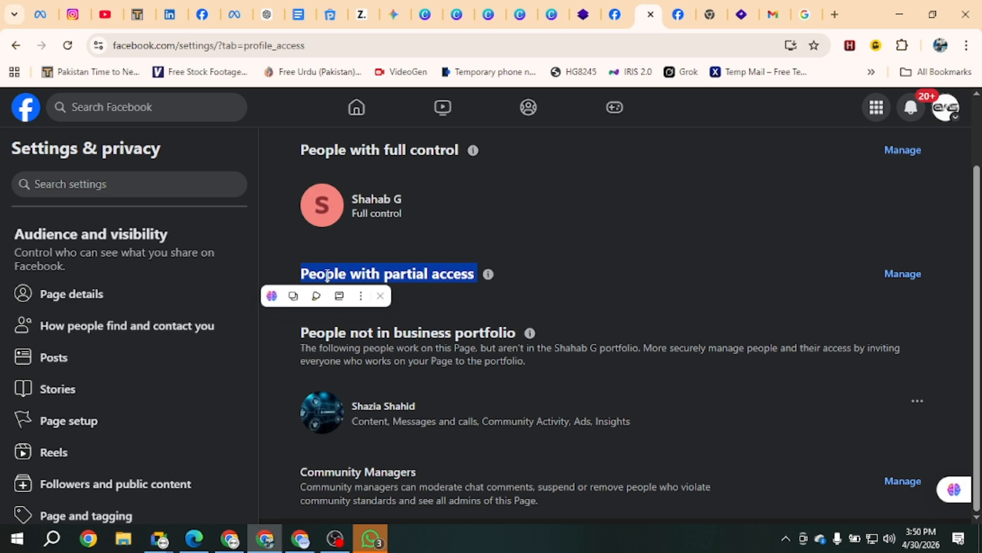
left_click(406, 274)
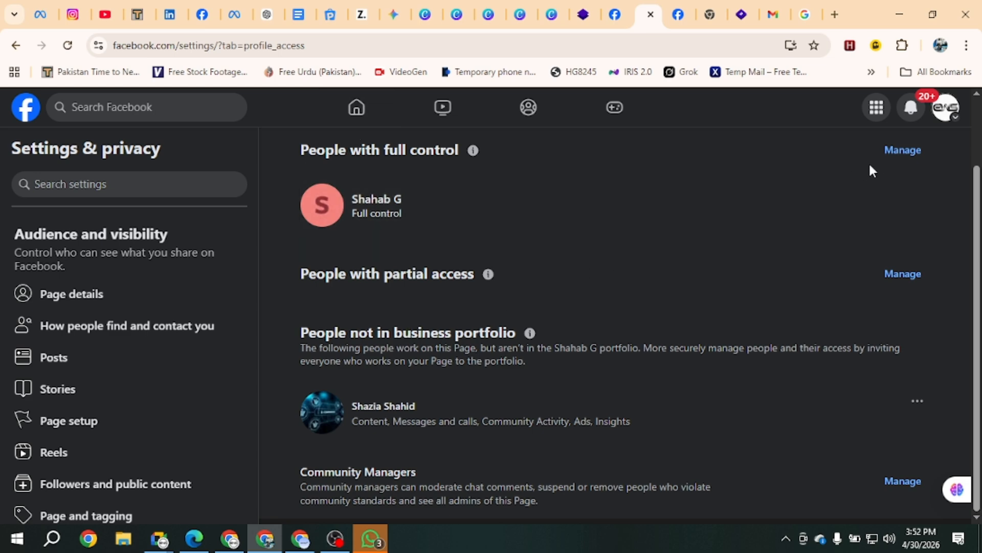
Check the management options for full control and partial access, dismissing both dialogs, and open the Community Managers management page
left_click(913, 151)
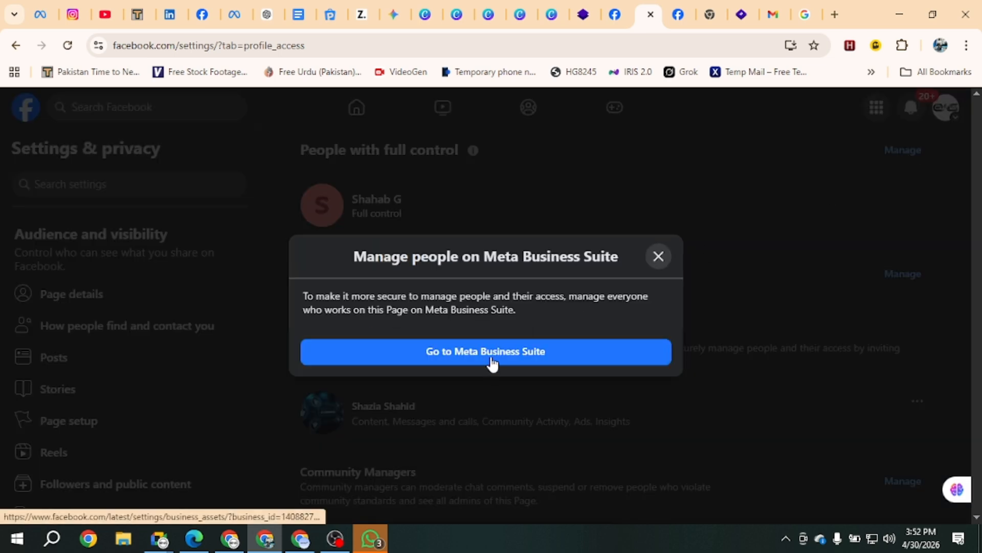
left_click(662, 259)
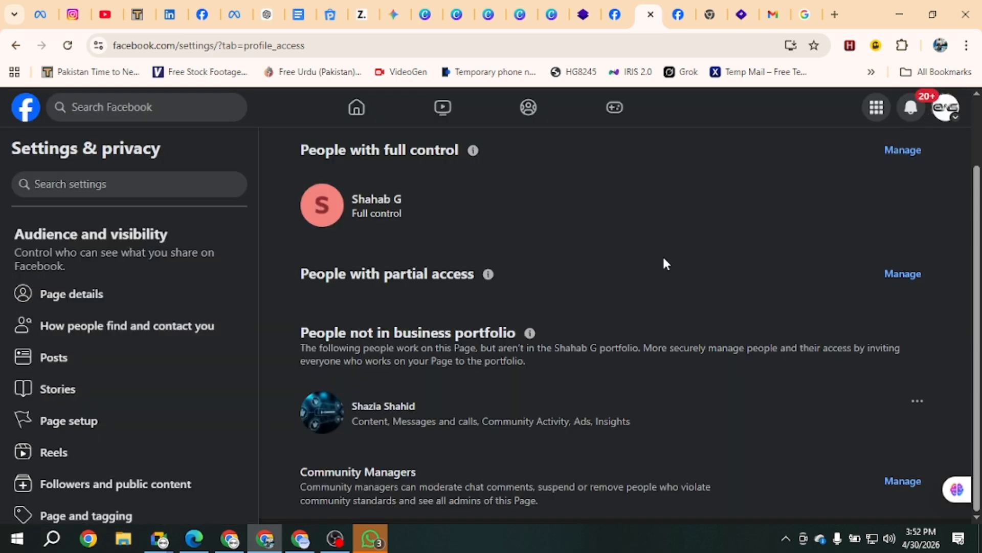
left_click(901, 276)
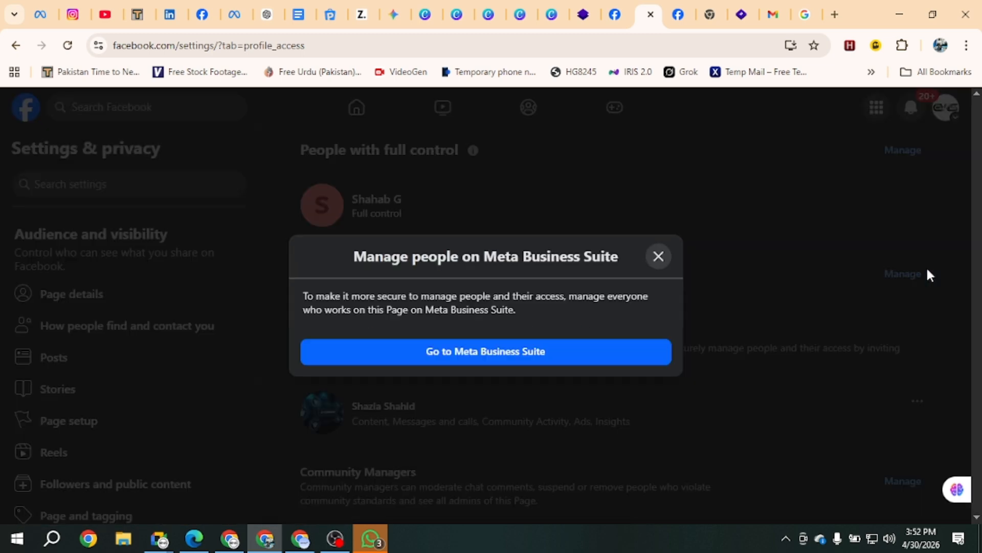
left_click(658, 257)
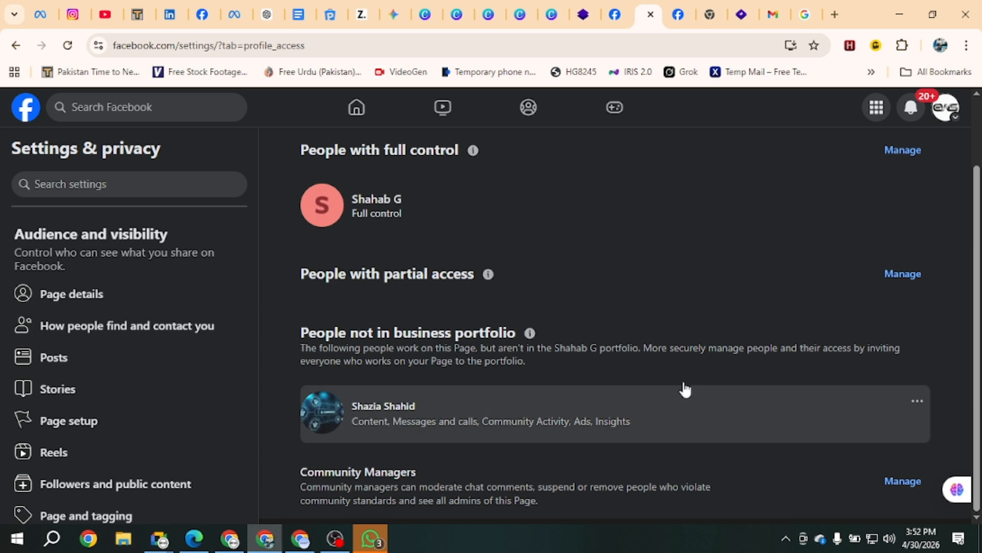
left_click(905, 484)
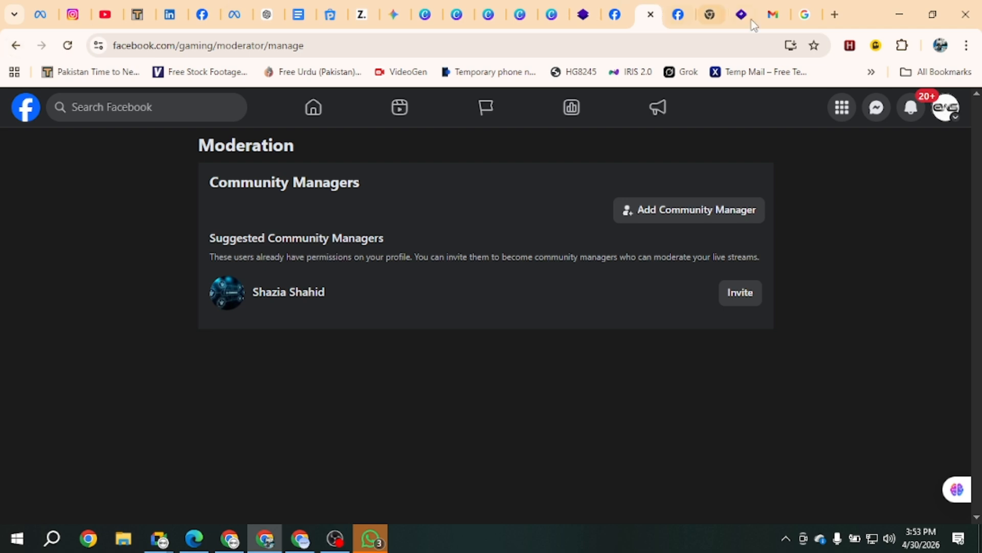
Switch from EWS to the ZoviraHub Page profile and point out its suggested community managers
left_click(952, 119)
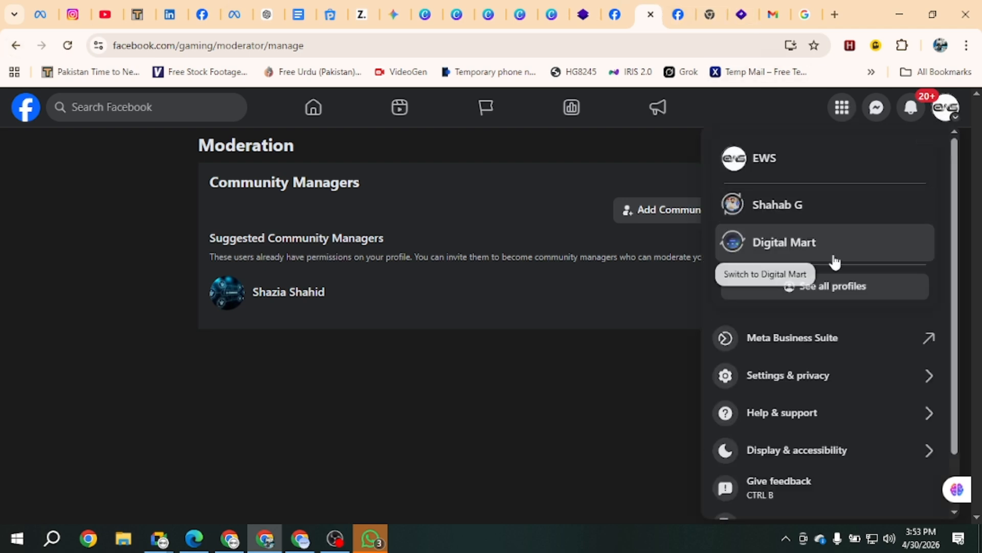
left_click(840, 288)
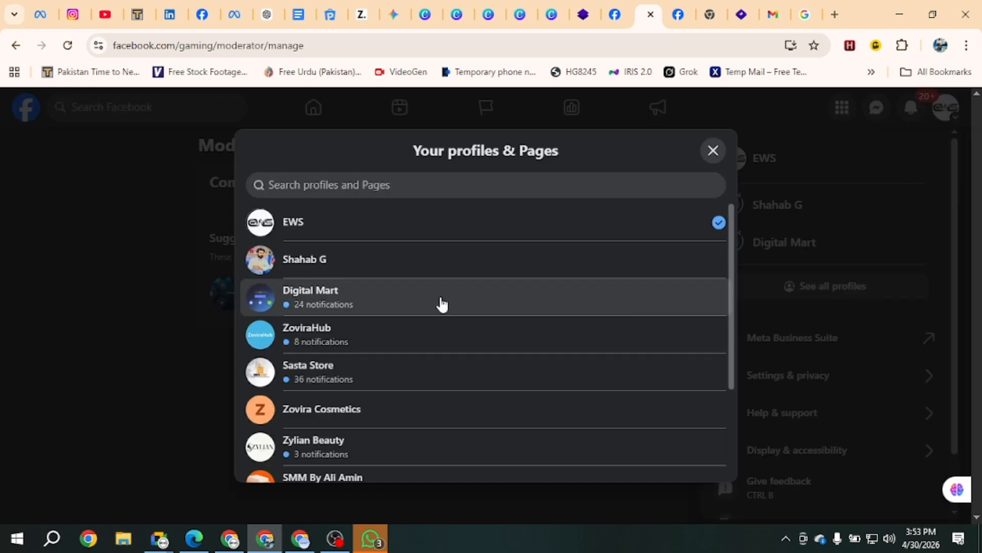
scroll(439, 305, "down", 1)
left_click(361, 292)
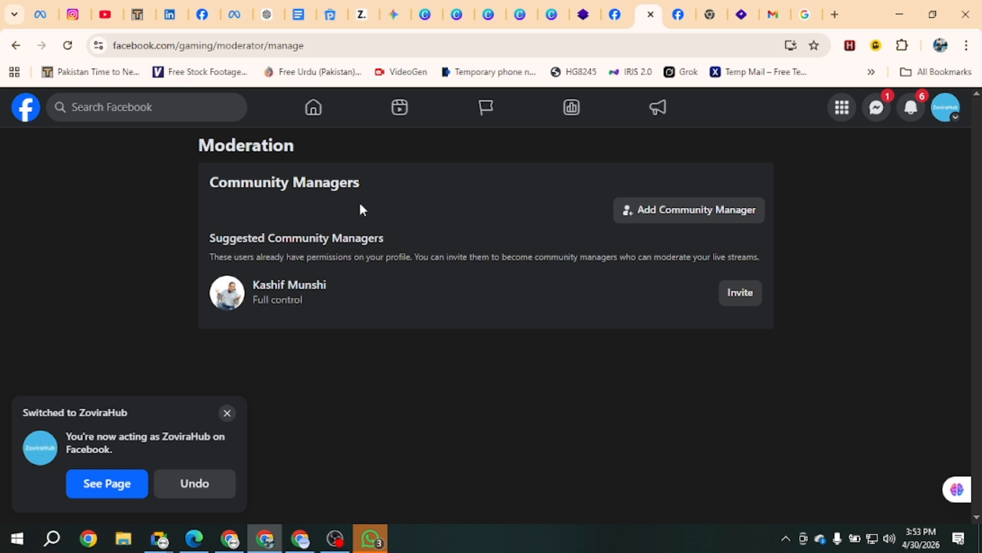
left_click_drag(220, 246, 381, 237)
left_click(469, 362)
Go to the ZoviraHub Page and open Page access from its Page setup settings
left_click(946, 108)
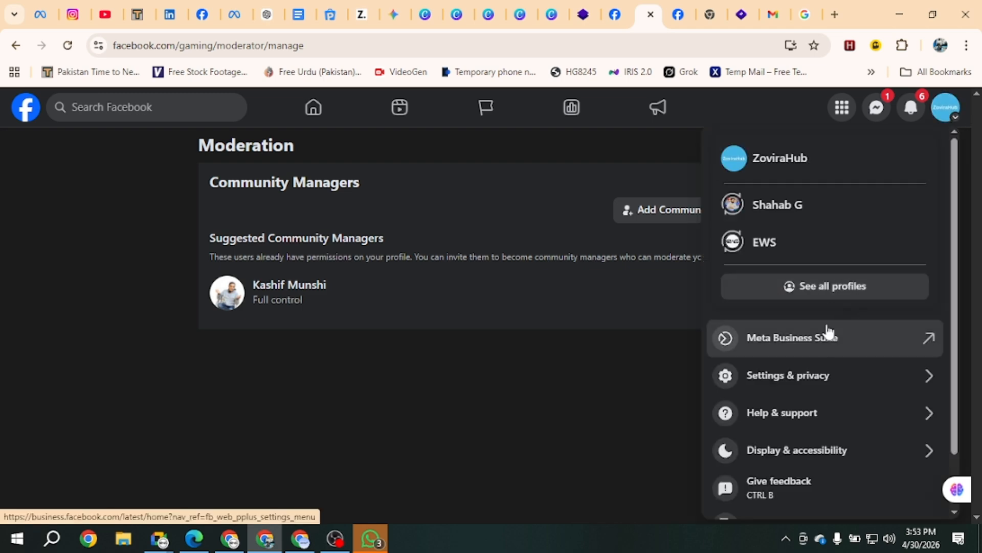
left_click(804, 157)
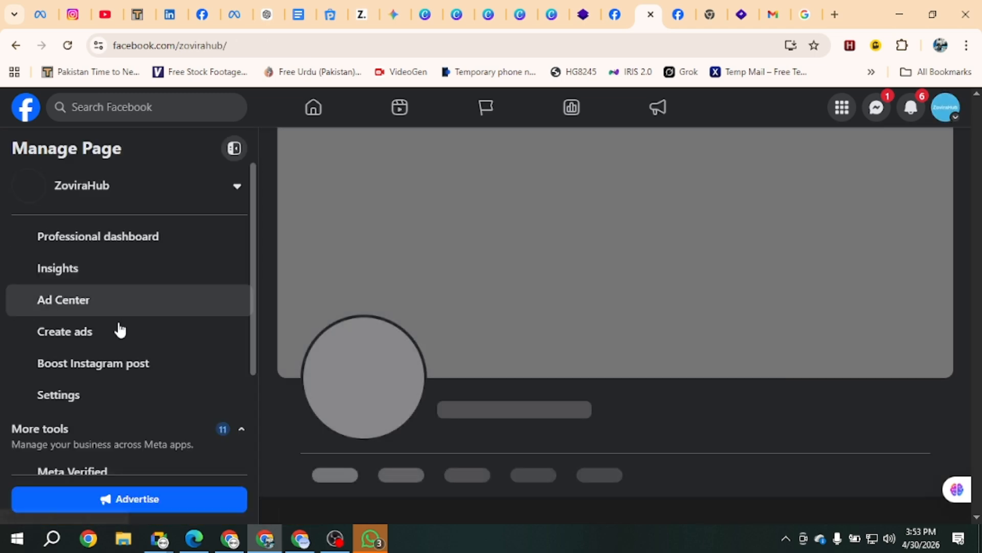
scroll(99, 349, "down", 1)
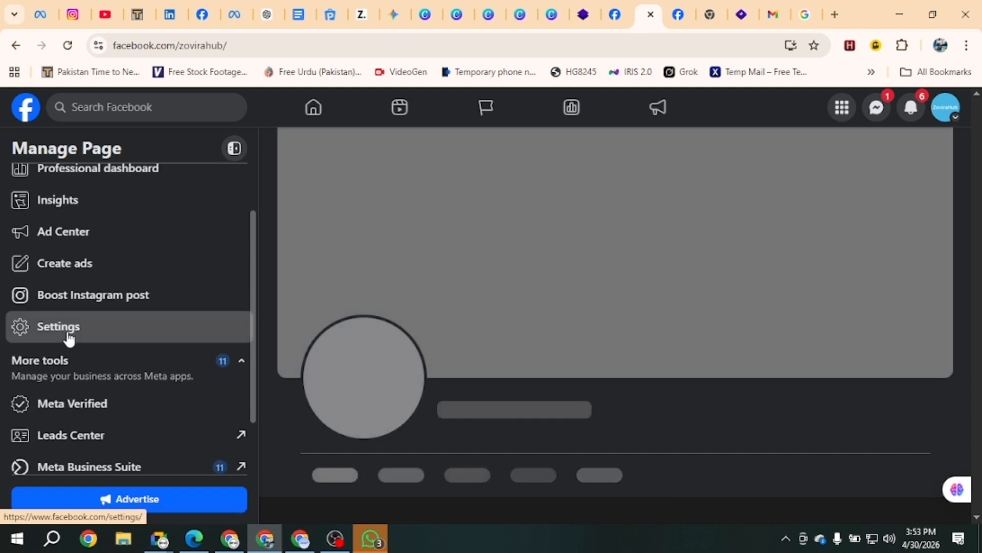
left_click(67, 335)
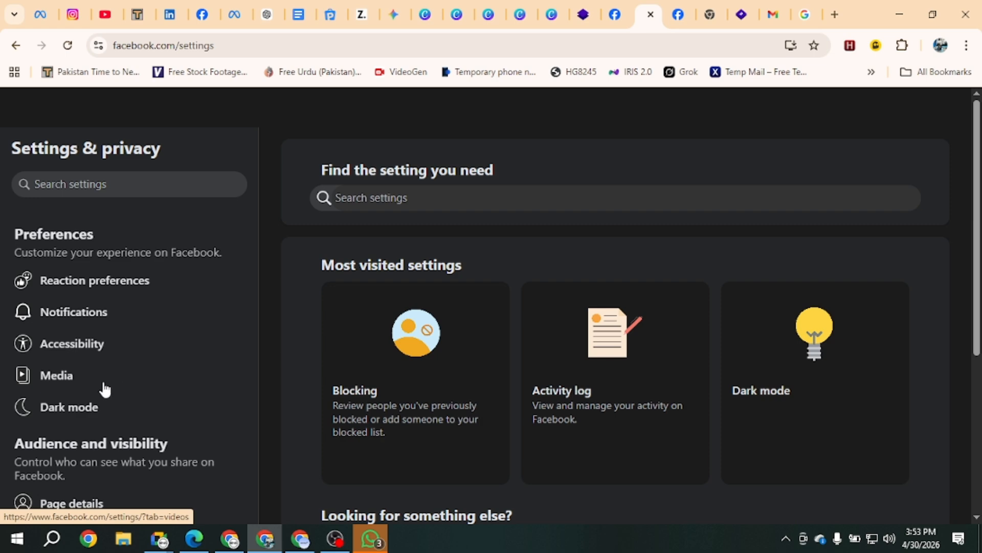
scroll(104, 389, "down", 5)
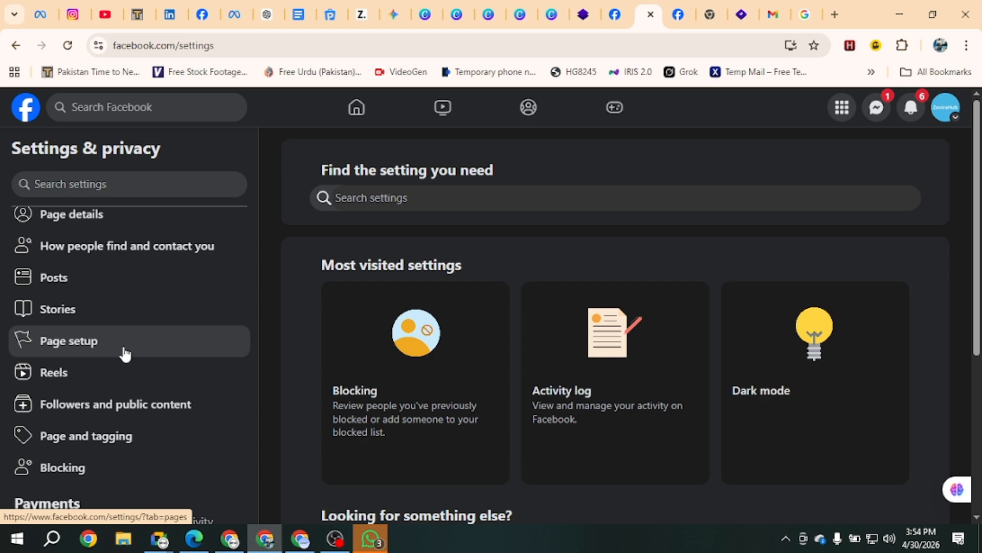
left_click(84, 357)
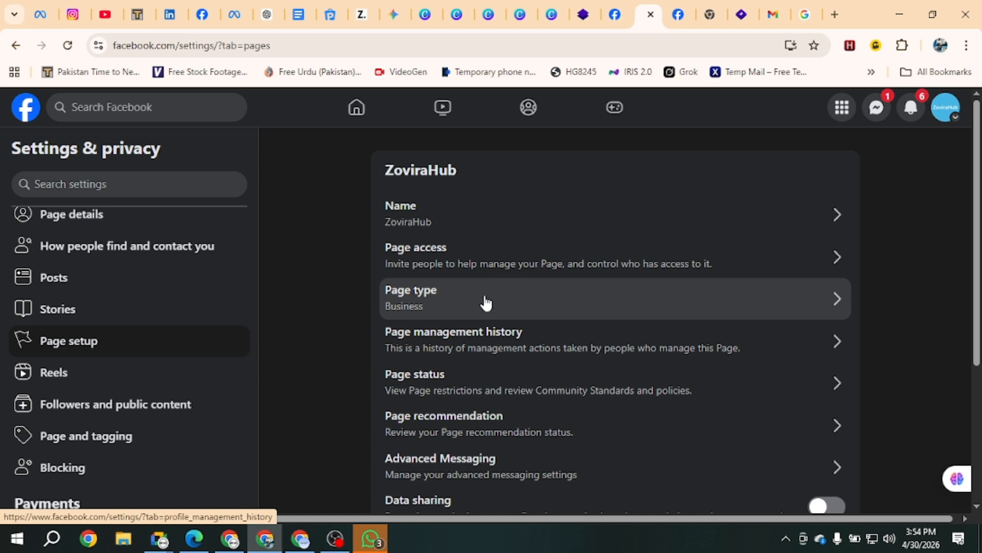
left_click(457, 271)
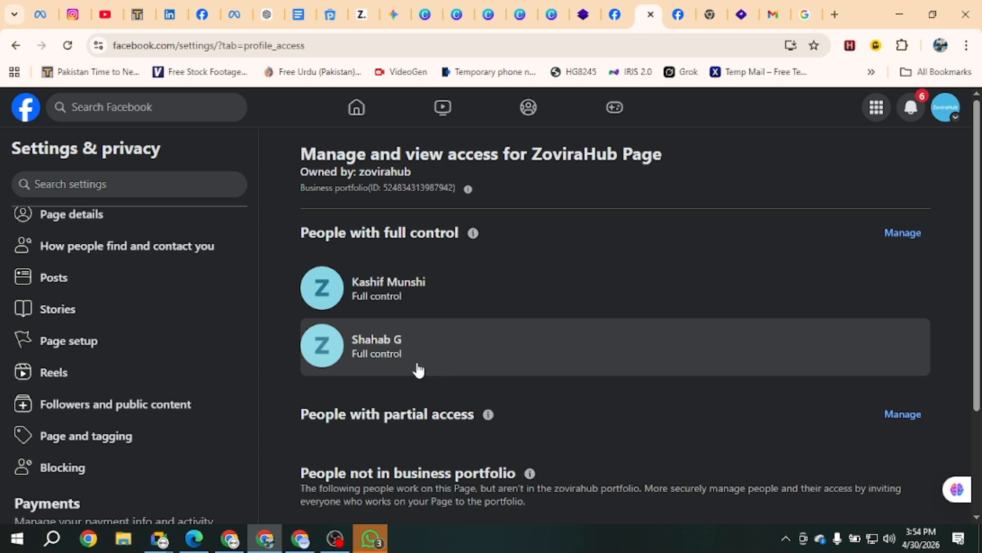
Review who has access to the ZoviraHub Page and open management of people with full control in Meta Business Suite
scroll(418, 370, "down", 3)
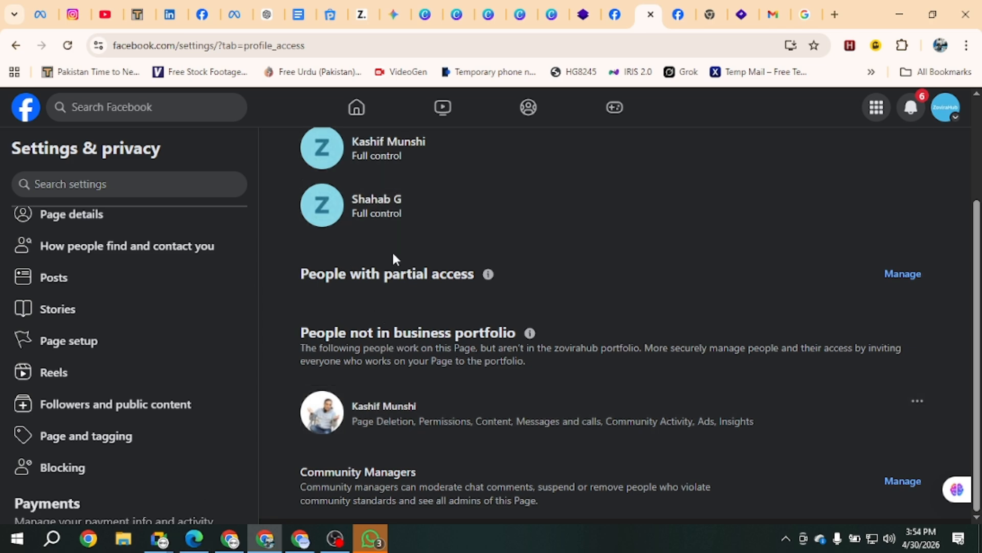
scroll(393, 257, "up", 2)
scroll(393, 257, "down", 2)
scroll(393, 261, "down", 1)
scroll(393, 260, "up", 2)
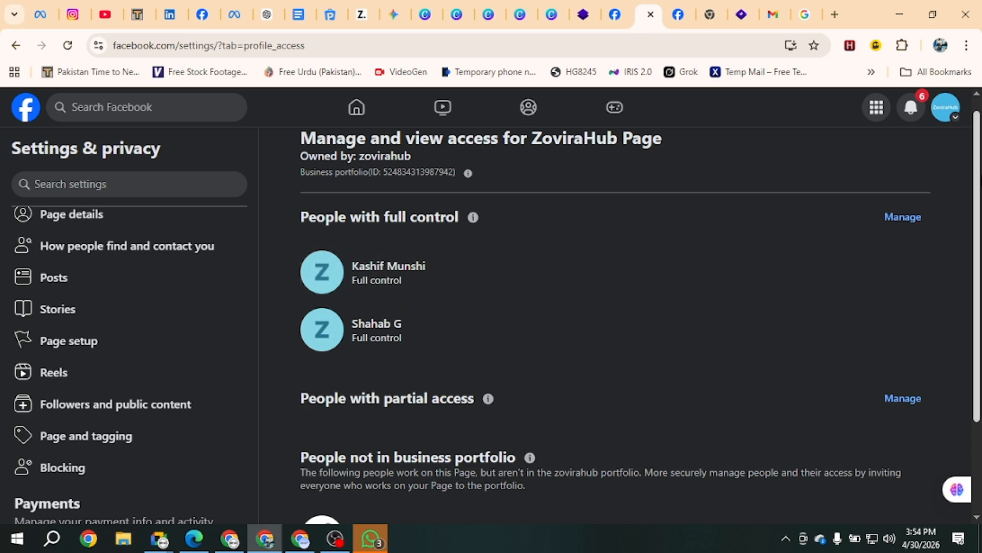
left_click(907, 217)
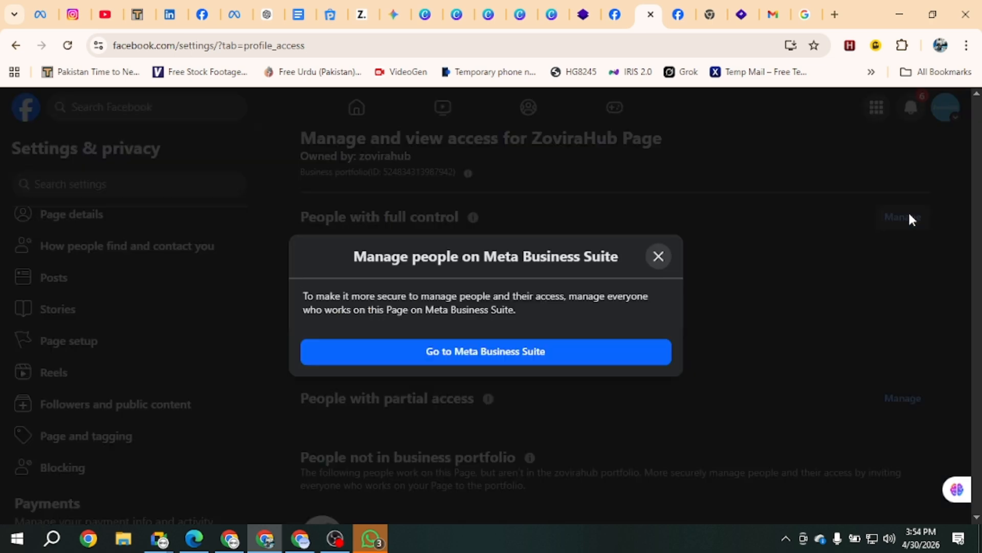
left_click(482, 358)
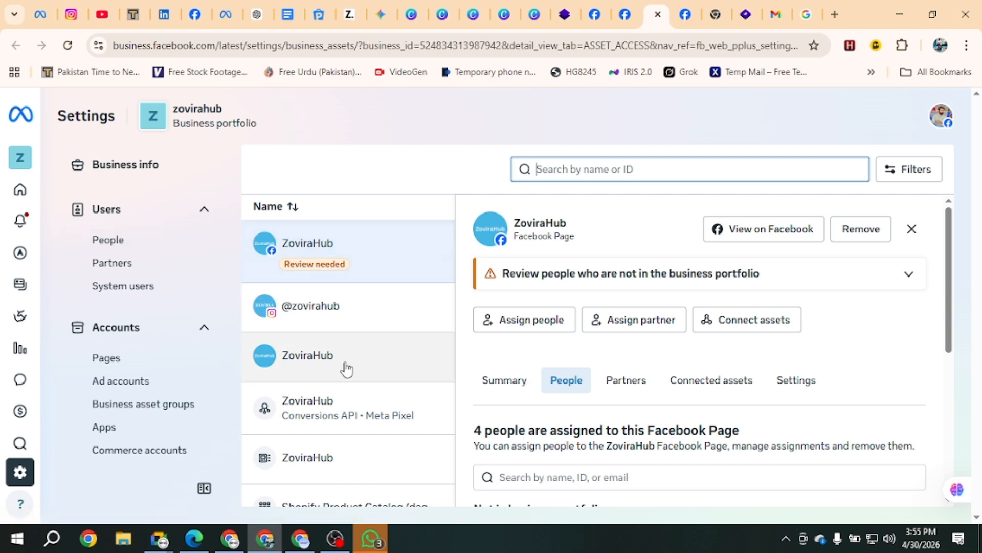
Open the zovirahub business portfolio's People list and check the management options for the first person, leaving them unused
scroll(347, 369, "down", 2)
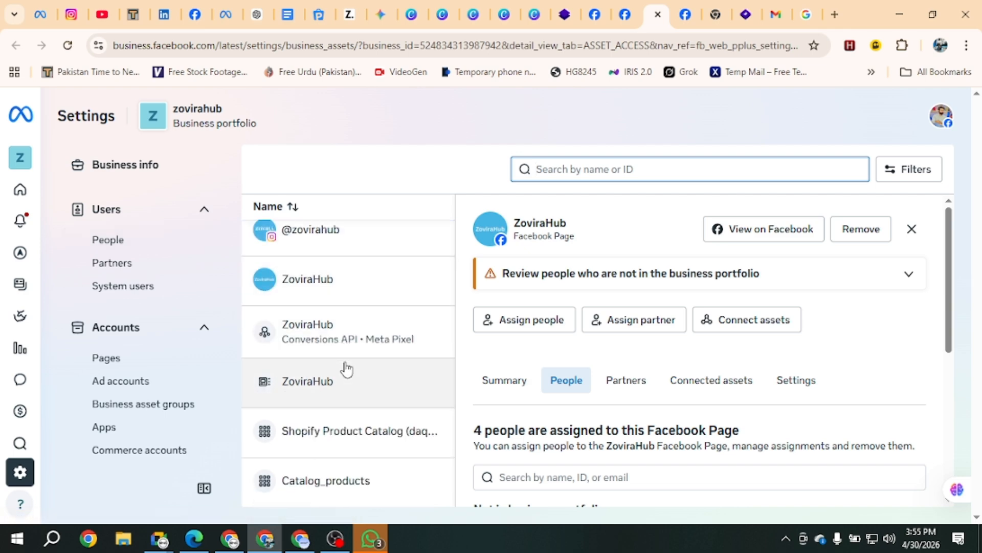
left_click(111, 243)
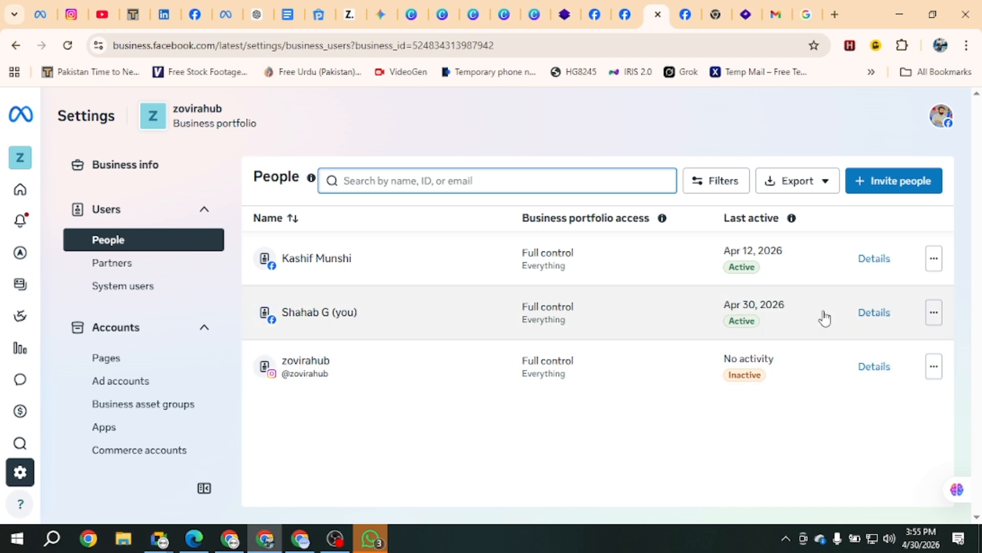
left_click(934, 258)
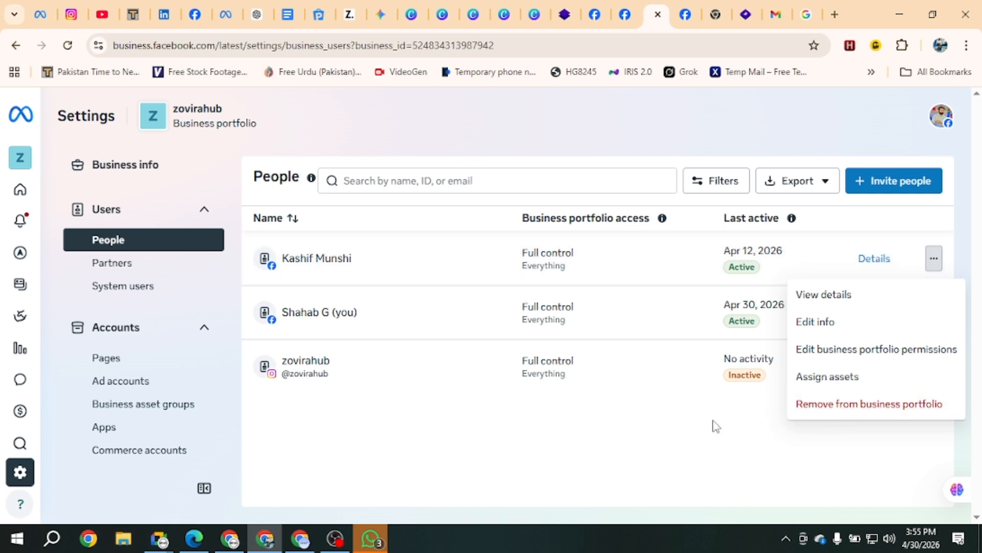
left_click(685, 443)
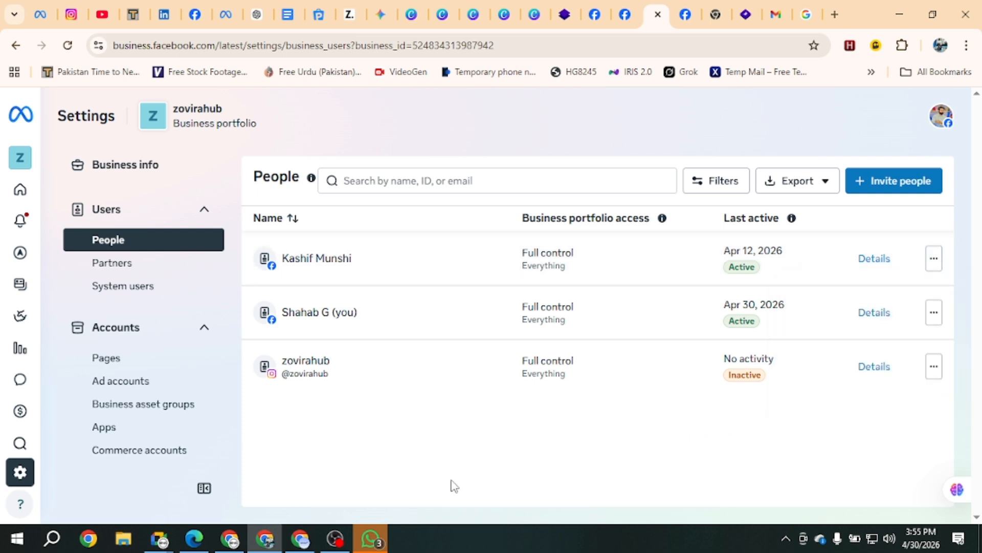